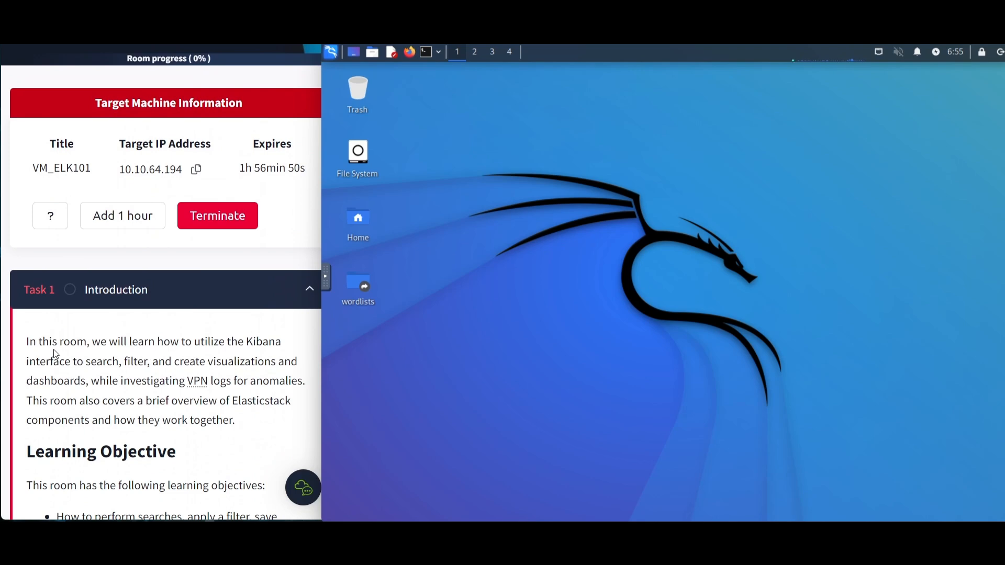
Step: Read the Task 1 introduction, mark it complete, and open Task 2, Incident Handling Scenario
{"action": "scroll", "coordinate": [56, 353], "scroll_direction": "down", "scroll_amount": 3}
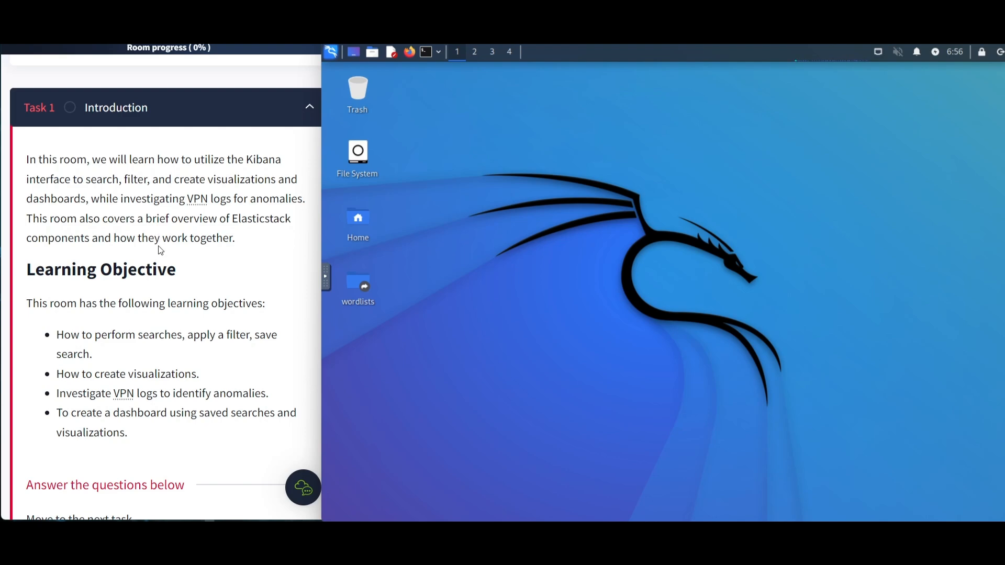
{"action": "scroll", "coordinate": [159, 244], "scroll_direction": "down", "scroll_amount": 7}
{"action": "left_click", "coordinate": [157, 229]}
{"action": "left_click", "coordinate": [152, 294]}
{"action": "scroll", "coordinate": [158, 223], "scroll_direction": "up", "scroll_amount": 1}
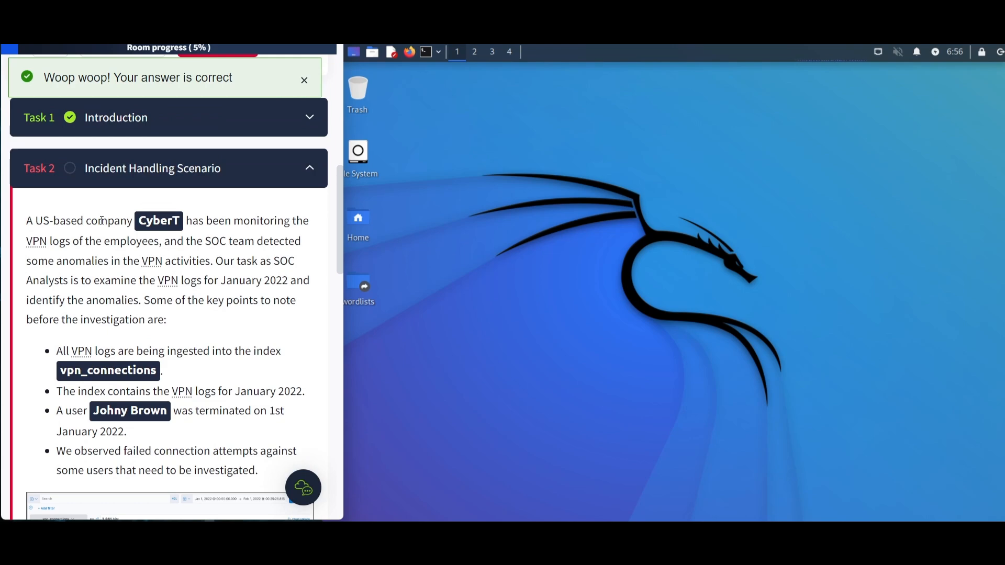
Step: Expand Task 4, Kibana Overview, and copy the target machine's IP address from the machine information
{"action": "scroll", "coordinate": [105, 225], "scroll_direction": "down", "scroll_amount": 10}
{"action": "left_click", "coordinate": [280, 335]}
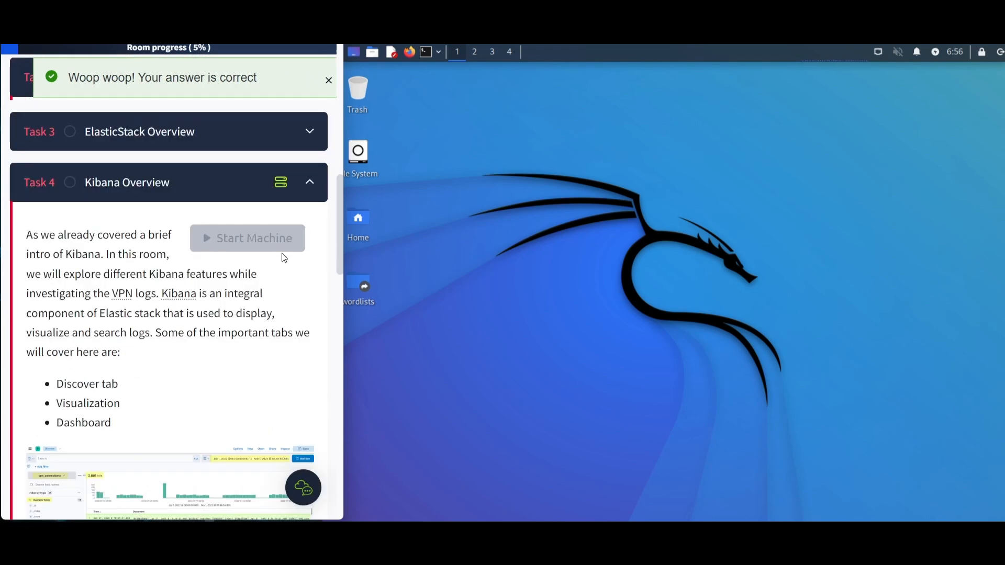
{"action": "left_click", "coordinate": [254, 135]}
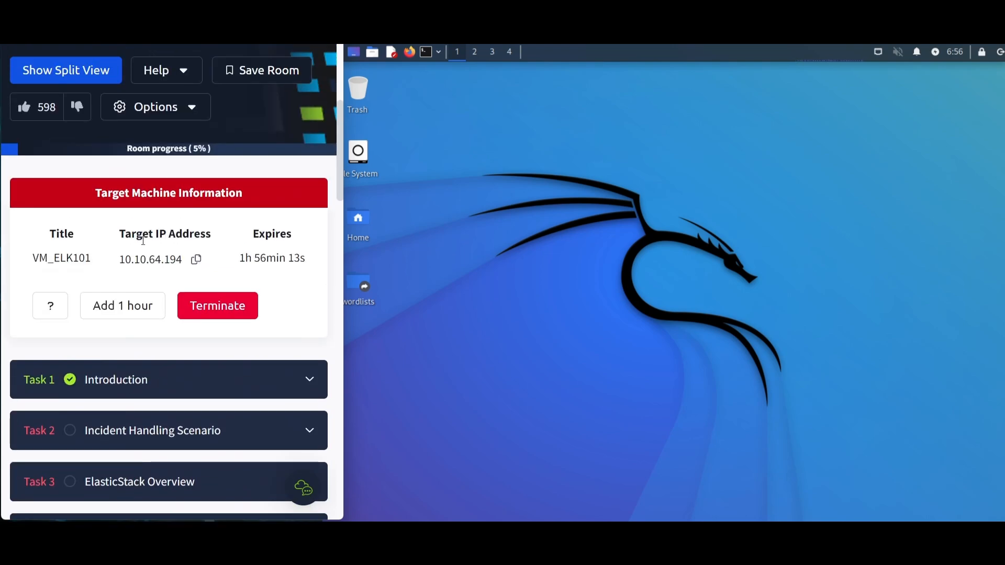
{"action": "scroll", "coordinate": [141, 238], "scroll_direction": "down", "scroll_amount": 2}
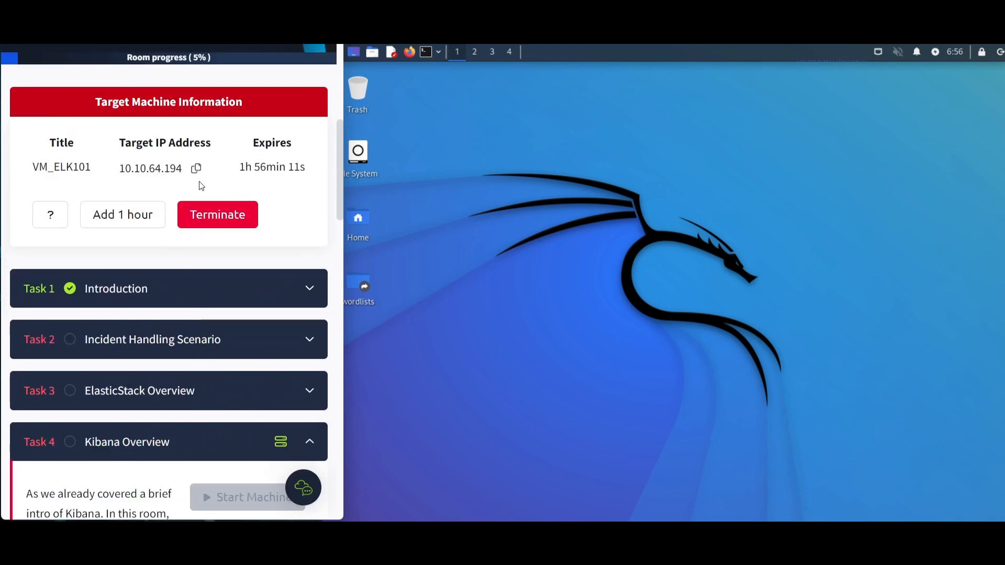
{"action": "left_click", "coordinate": [196, 168]}
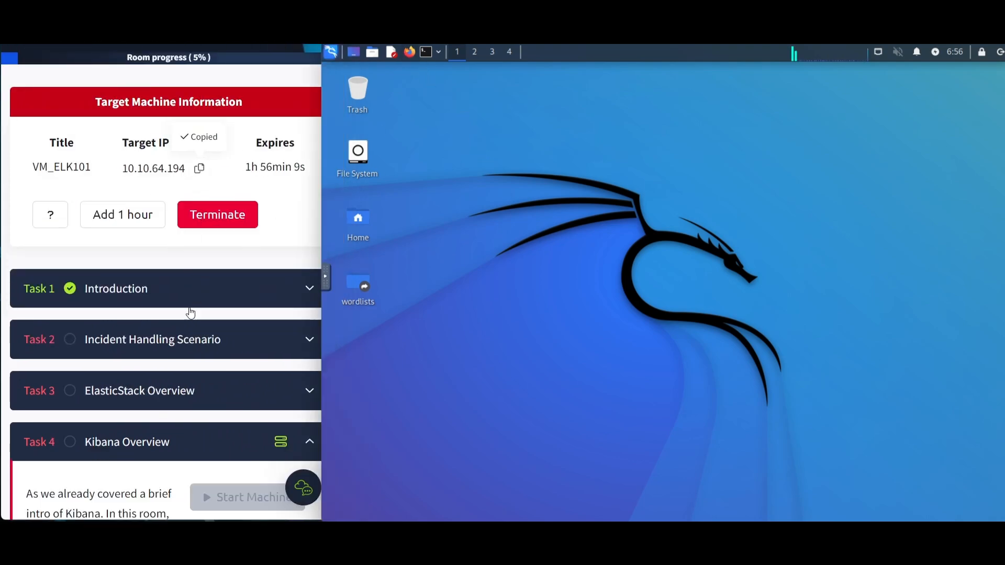
Step: Reopen the Incident Handling Scenario task and load the copied target IP address in Firefox on the Kali machine
{"action": "left_click", "coordinate": [201, 335]}
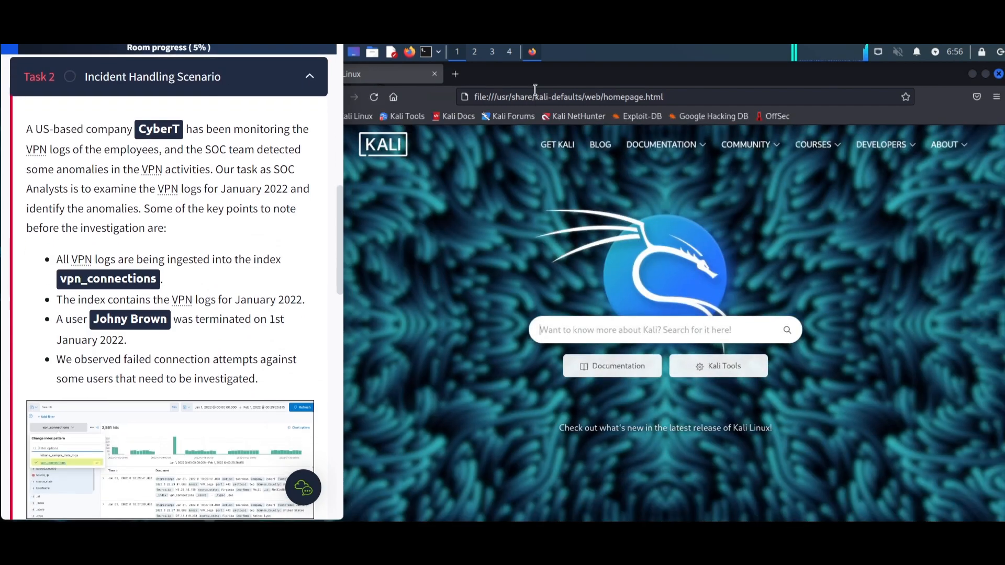
{"action": "left_click", "coordinate": [533, 97]}
{"action": "key", "text": "ctrl+v"}
{"action": "key", "text": "Return"}
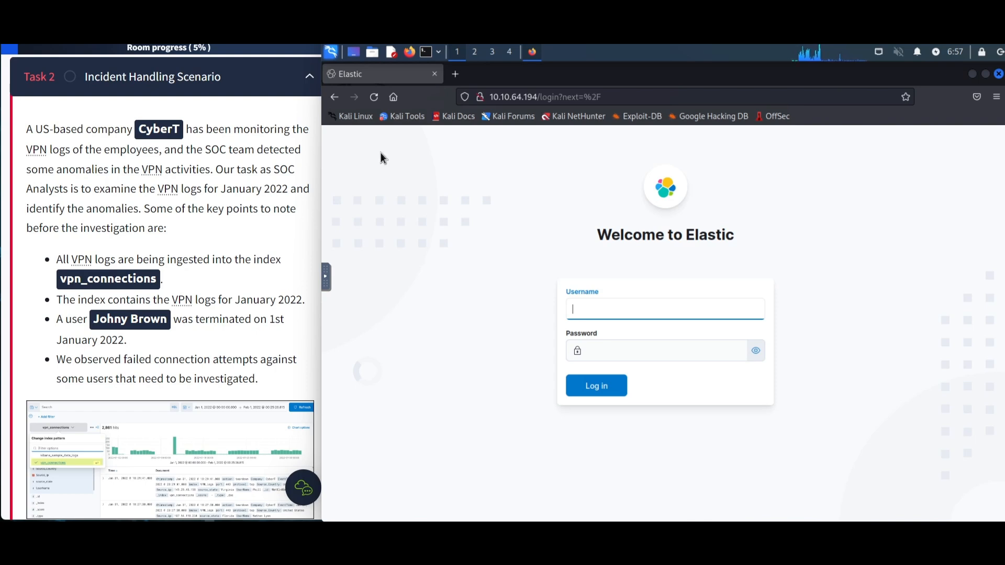
Step: Read the rest of Task 2, mark its question complete, and open Task 3, ElasticStack Overview
{"action": "scroll", "coordinate": [157, 360], "scroll_direction": "down", "scroll_amount": 3}
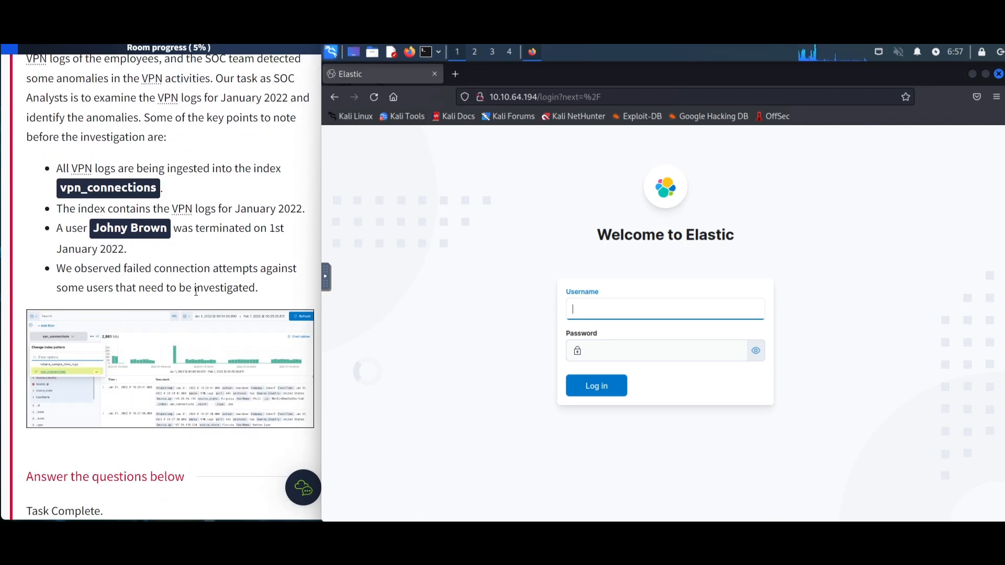
{"action": "scroll", "coordinate": [197, 288], "scroll_direction": "down", "scroll_amount": 6}
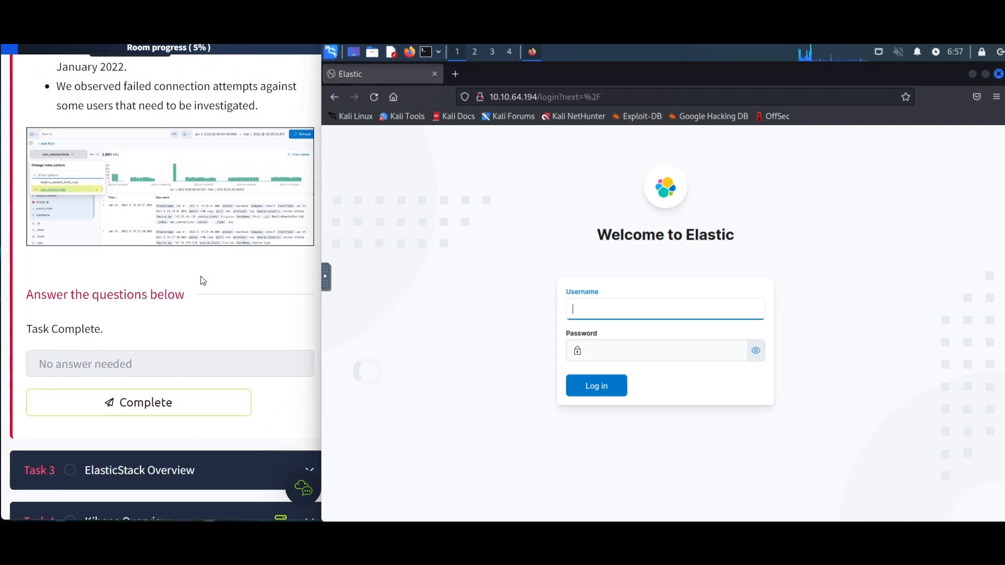
{"action": "left_click", "coordinate": [207, 413]}
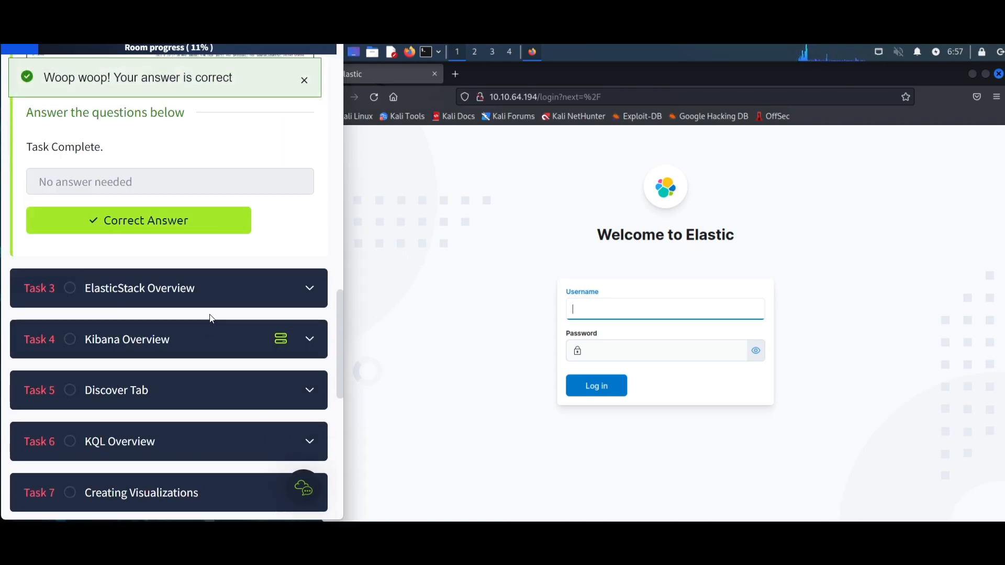
{"action": "scroll", "coordinate": [234, 269], "scroll_direction": "down", "scroll_amount": 4}
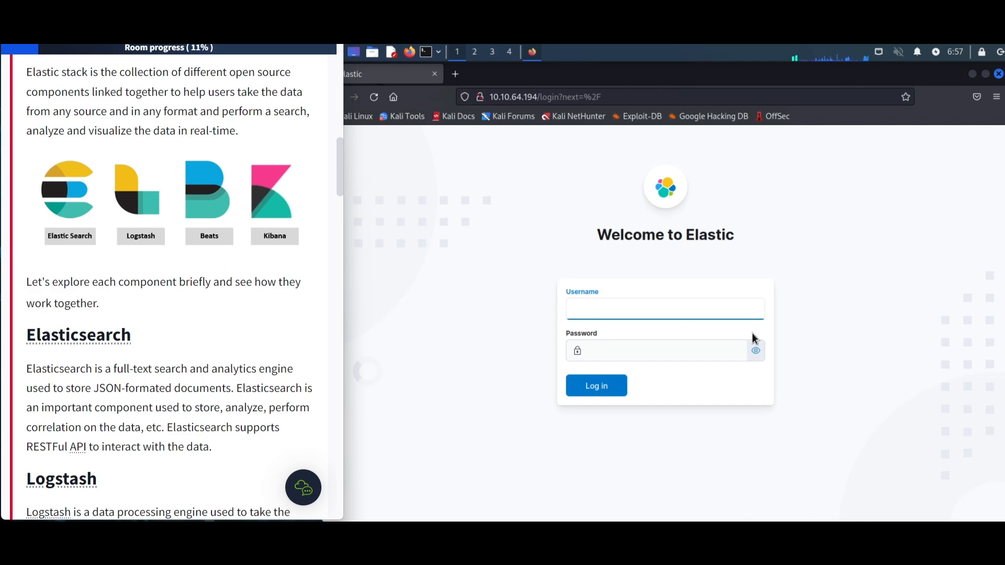
Step: Read the Elastic Stack component notes and submit "nay" for whether Logstash is used to visualize the data
{"action": "scroll", "coordinate": [279, 327], "scroll_direction": "down", "scroll_amount": 3}
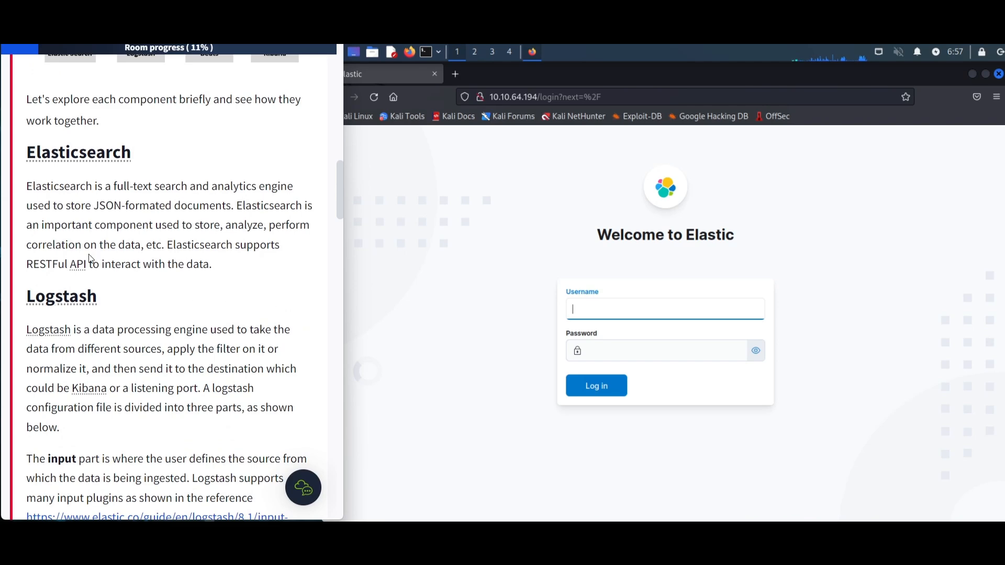
{"action": "scroll", "coordinate": [230, 262], "scroll_direction": "down", "scroll_amount": 3}
{"action": "scroll", "coordinate": [119, 260], "scroll_direction": "up", "scroll_amount": 2}
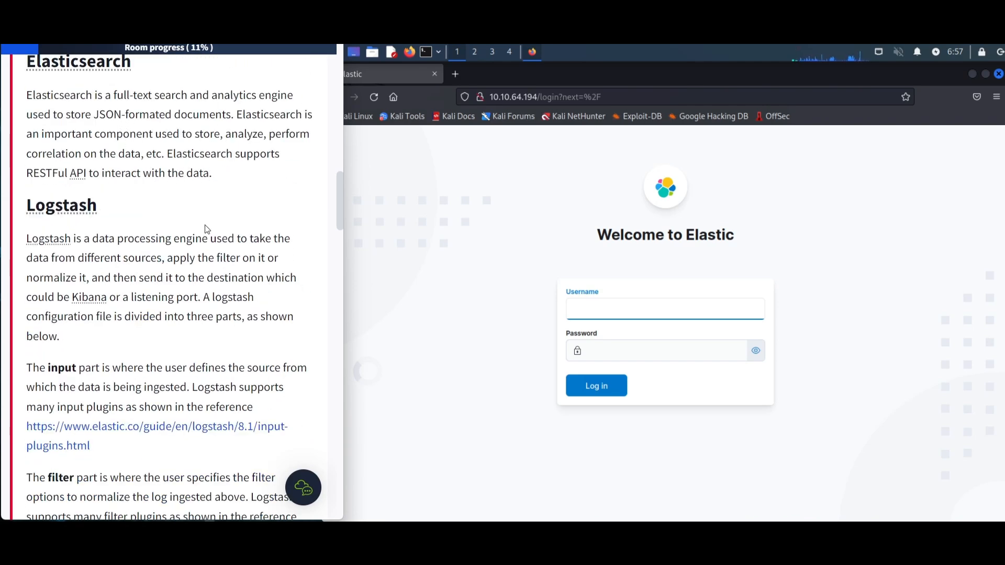
{"action": "scroll", "coordinate": [213, 209], "scroll_direction": "down", "scroll_amount": 4}
{"action": "scroll", "coordinate": [163, 300], "scroll_direction": "down", "scroll_amount": 12}
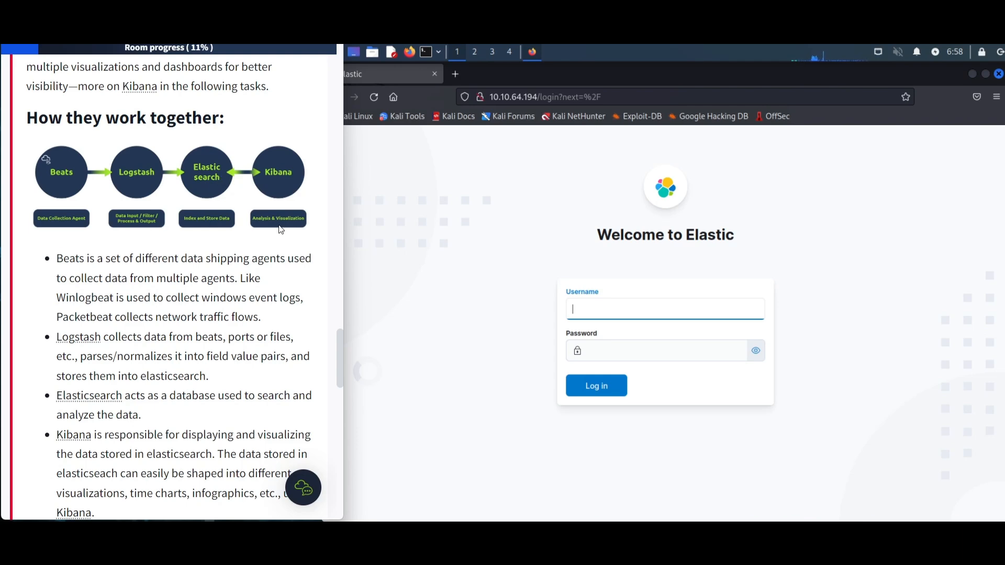
{"action": "scroll", "coordinate": [246, 233], "scroll_direction": "down", "scroll_amount": 6}
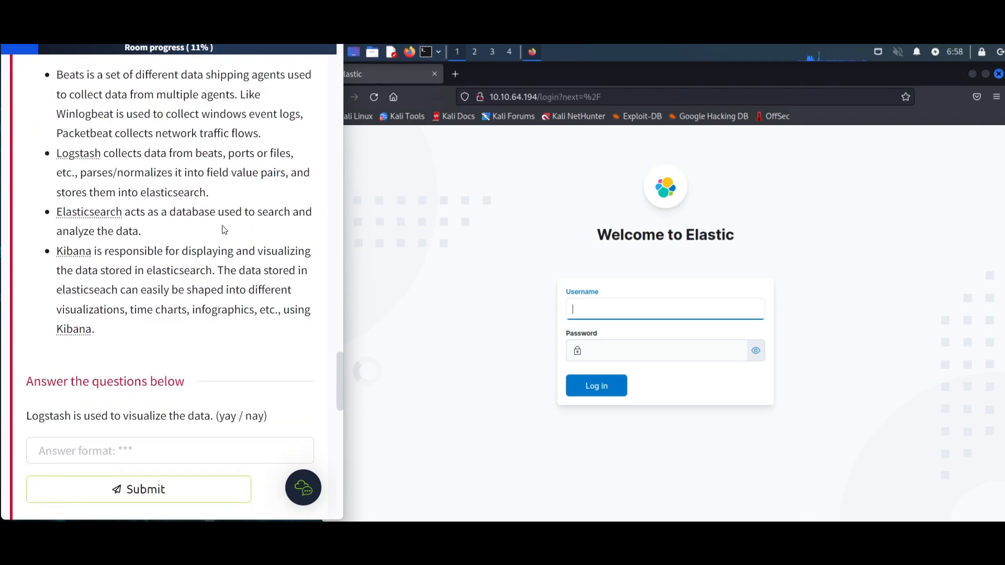
{"action": "left_click", "coordinate": [188, 262]}
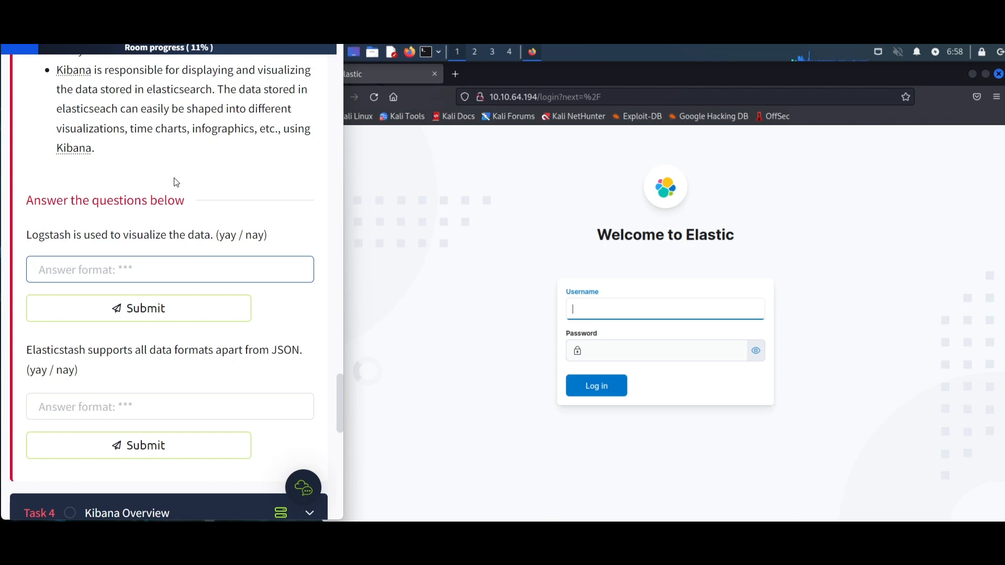
{"action": "type", "text": "nay"}
{"action": "key", "text": "Return"}
Step: Submit "nay" for whether Elasticstash supports all data formats apart from JSON
{"action": "left_click", "coordinate": [193, 397]}
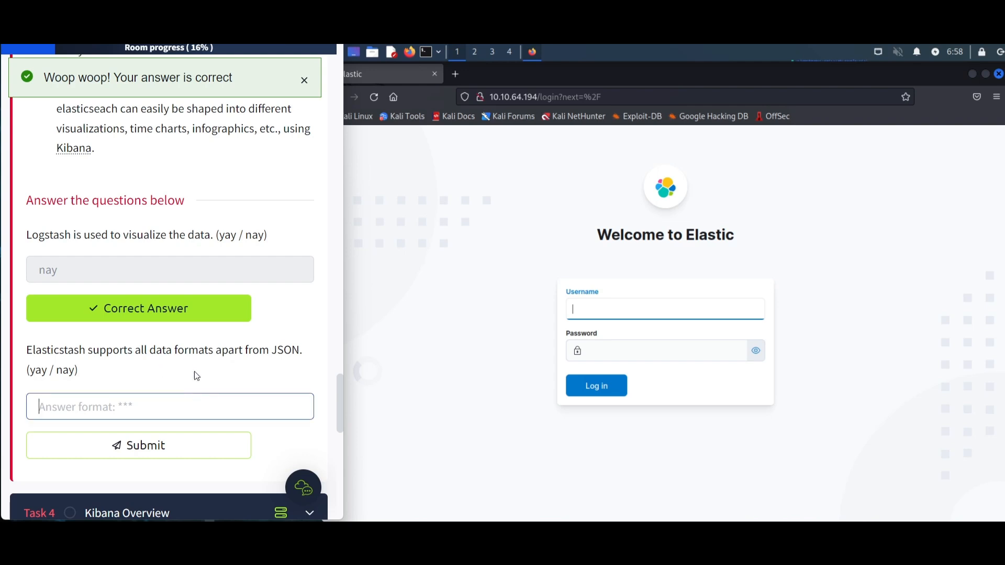
{"action": "type", "text": "nay"}
{"action": "key", "text": "Return"}
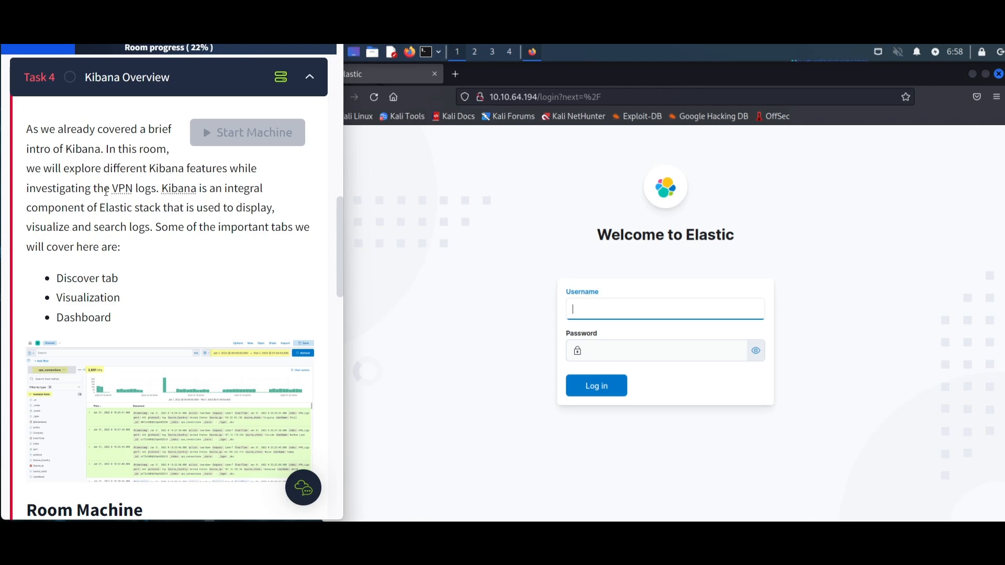
Step: Copy the lab username Analyst from the Task 4 notes into the Elastic login's username field
{"action": "scroll", "coordinate": [87, 228], "scroll_direction": "down", "scroll_amount": 5}
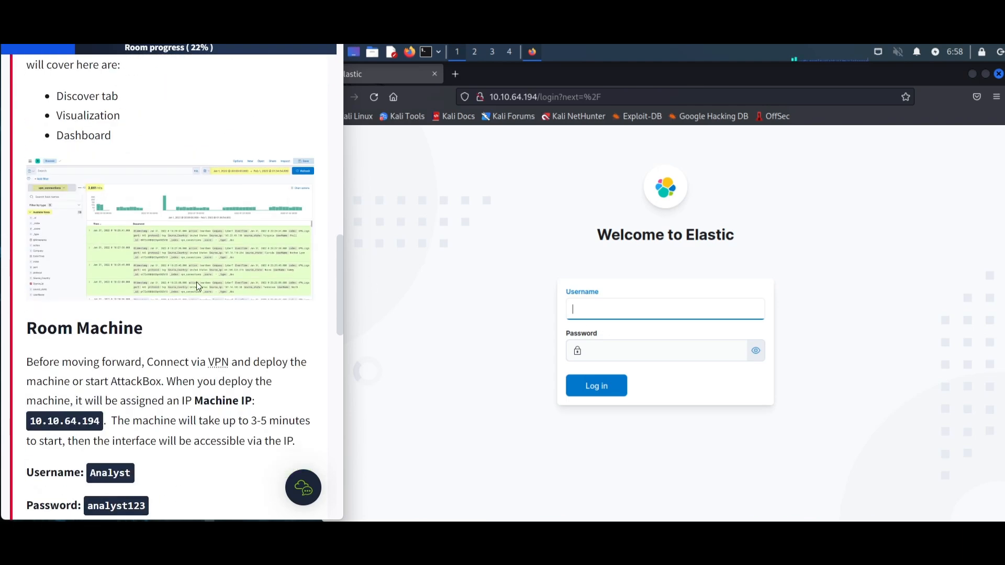
{"action": "scroll", "coordinate": [190, 285], "scroll_direction": "down", "scroll_amount": 7}
{"action": "left_click_drag", "start_coordinate": [131, 108], "coordinate": [91, 103]}
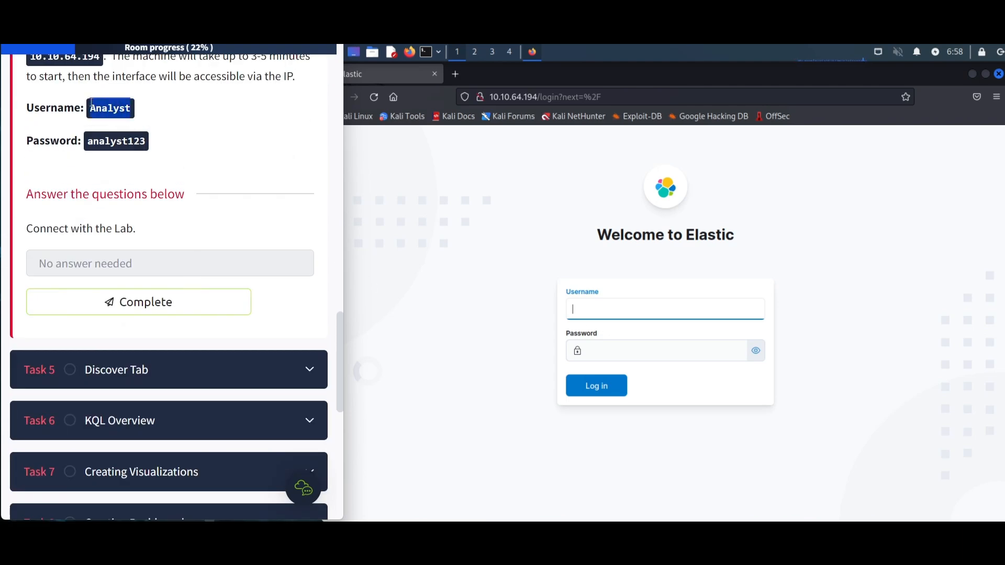
{"action": "left_click", "coordinate": [673, 303]}
{"action": "key", "text": "ctrl+v"}
Step: Copy the lab password into the Elastic login's password field, reveal it to check it, log in and save the login in Firefox
{"action": "left_click_drag", "start_coordinate": [150, 141], "coordinate": [82, 141]}
{"action": "left_click", "coordinate": [630, 345]}
{"action": "key", "text": "ctrl+v"}
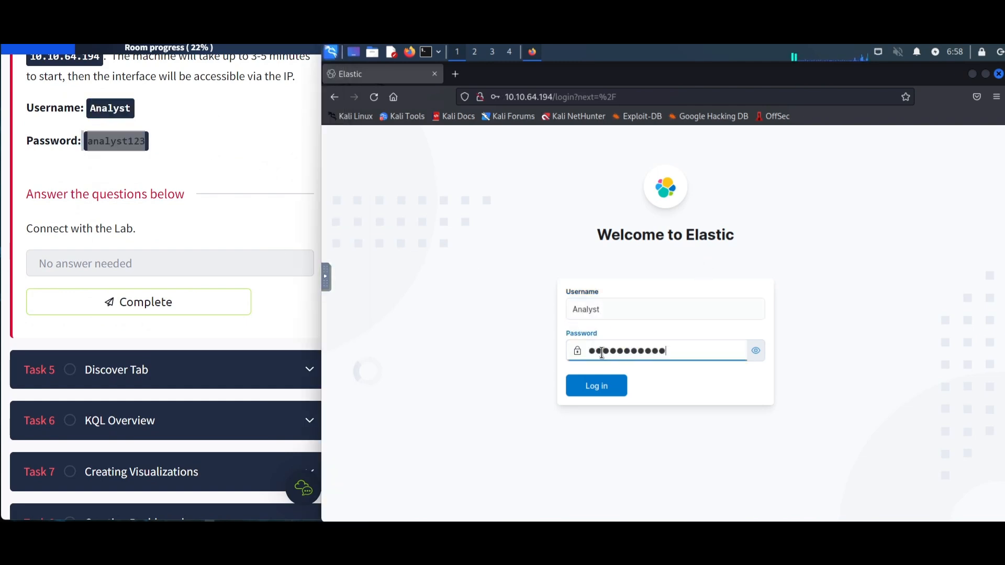
{"action": "left_click", "coordinate": [753, 351]}
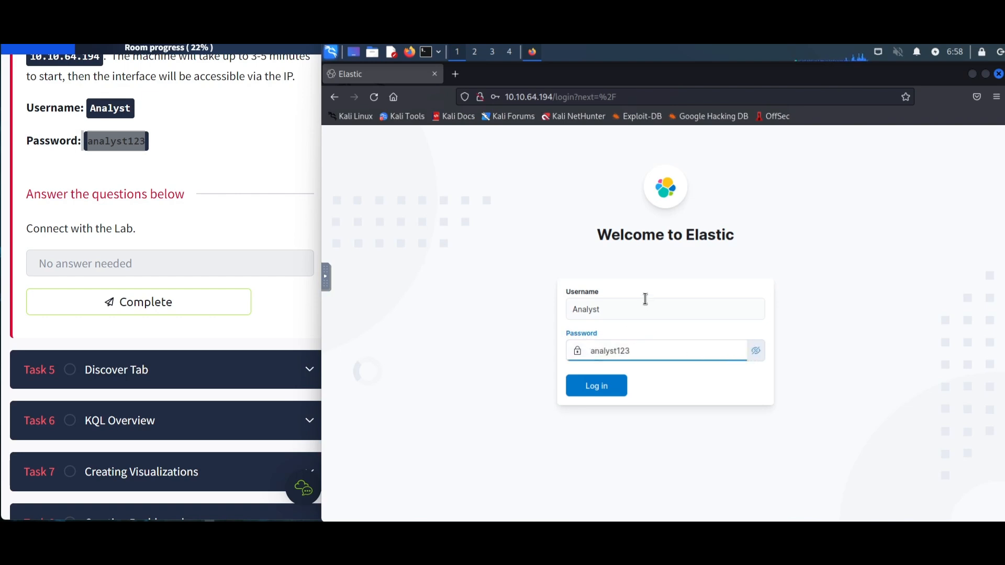
{"action": "key", "text": "Return"}
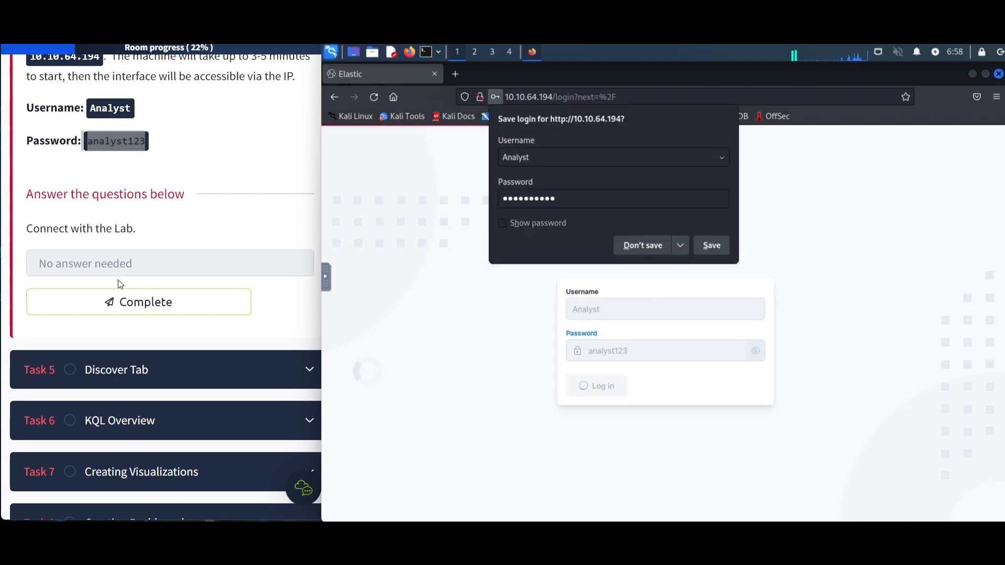
{"action": "left_click", "coordinate": [711, 245]}
Step: Mark the Task 4 lab connection question complete and read the Task 5 Discover Tab notes through the Time Filter section
{"action": "left_click", "coordinate": [101, 308]}
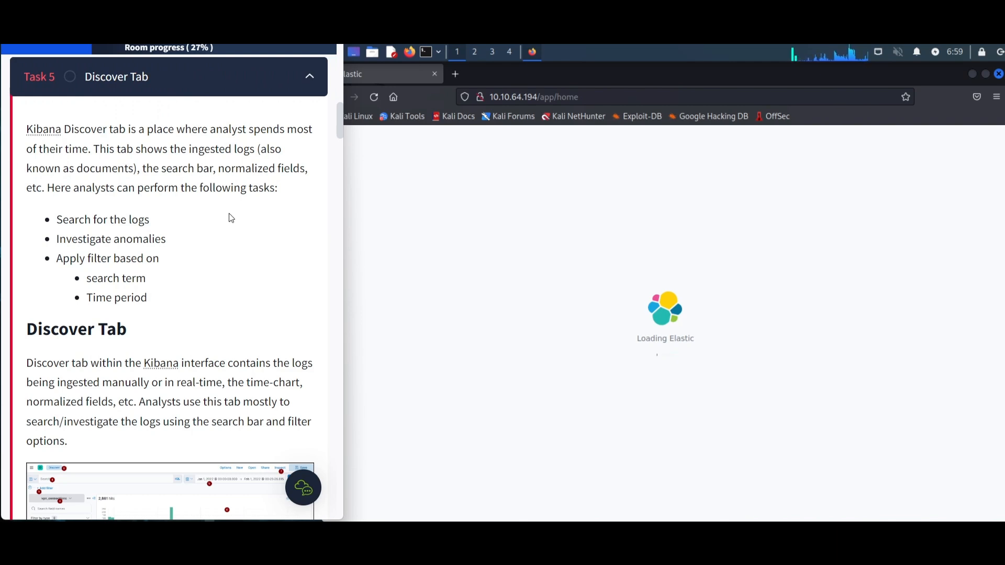
{"action": "scroll", "coordinate": [231, 217], "scroll_direction": "down", "scroll_amount": 3}
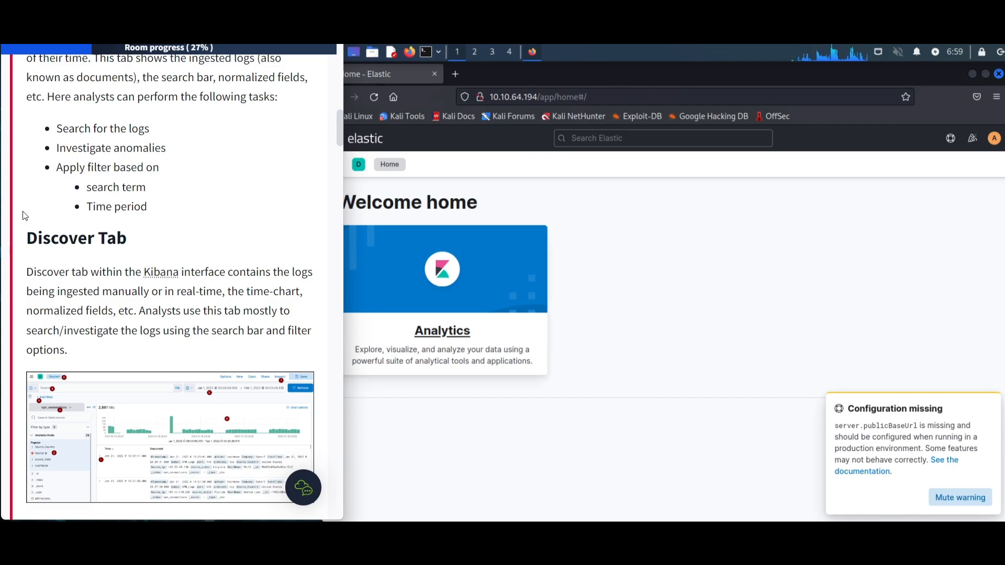
{"action": "scroll", "coordinate": [58, 226], "scroll_direction": "down", "scroll_amount": 5}
{"action": "scroll", "coordinate": [58, 226], "scroll_direction": "down", "scroll_amount": 8}
{"action": "scroll", "coordinate": [58, 226], "scroll_direction": "up", "scroll_amount": 2}
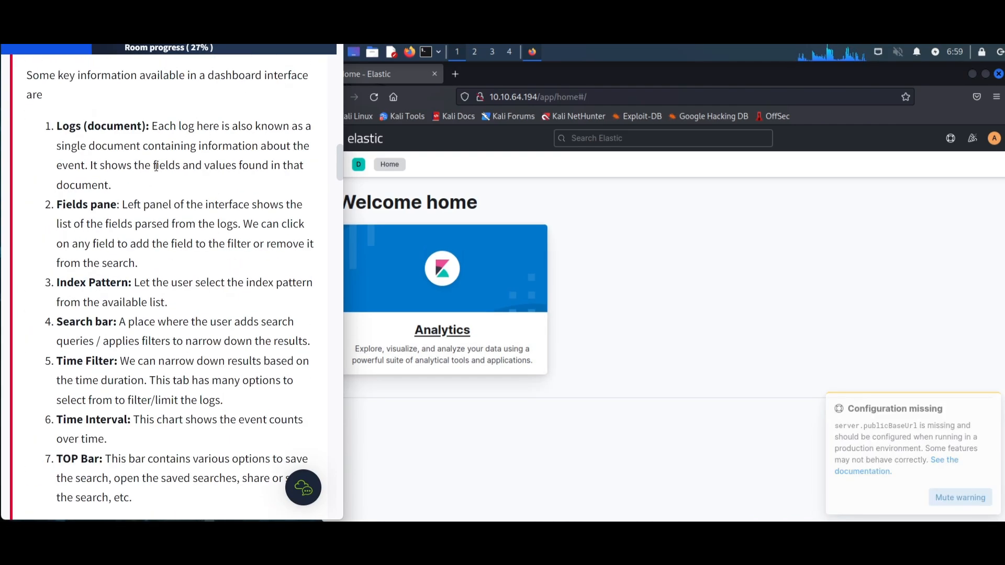
{"action": "scroll", "coordinate": [156, 174], "scroll_direction": "down", "scroll_amount": 5}
{"action": "scroll", "coordinate": [156, 173], "scroll_direction": "down", "scroll_amount": 10}
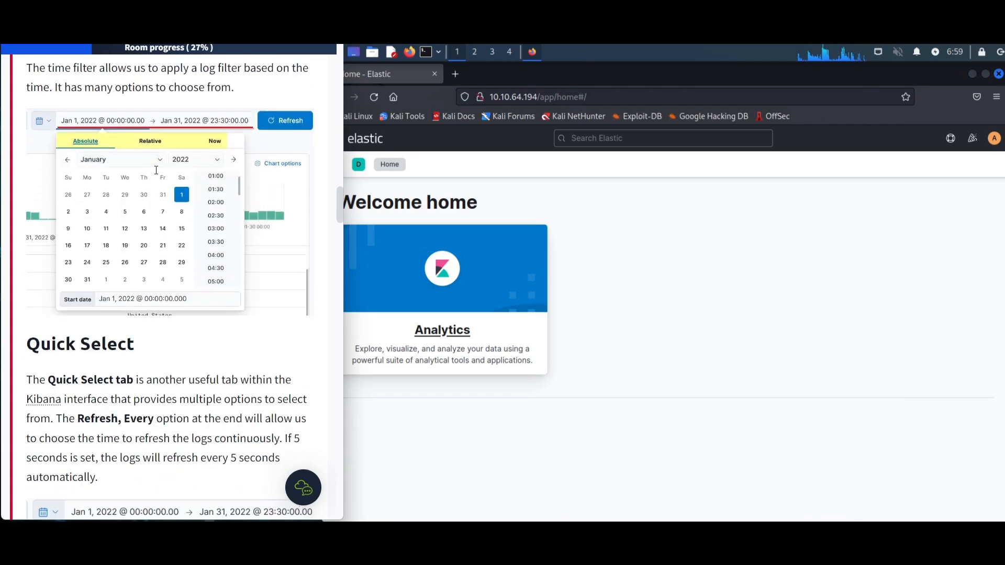
{"action": "scroll", "coordinate": [156, 174], "scroll_direction": "up", "scroll_amount": 3}
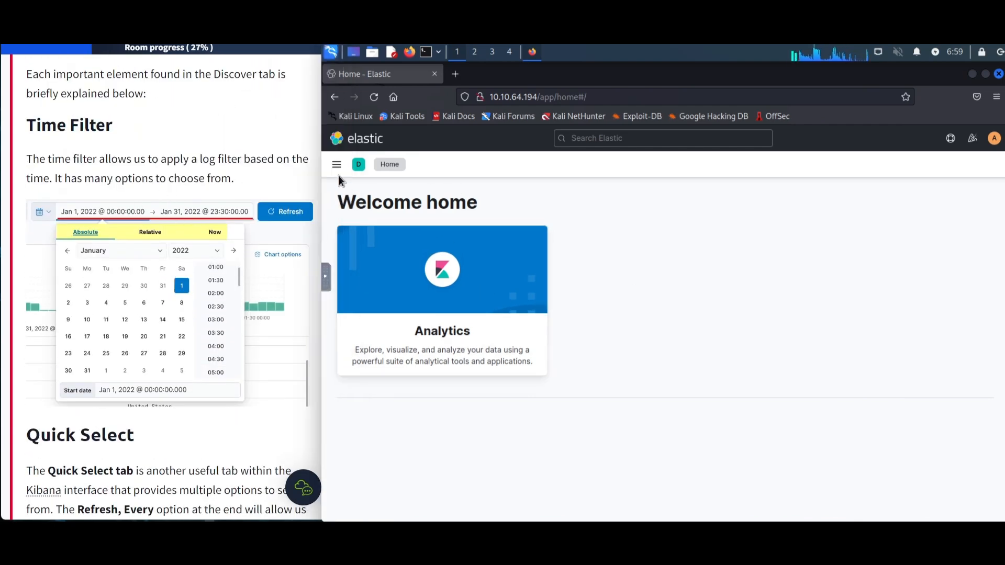
Step: Browse Kibana's Analytics overview, Discover and Dashboard pages
{"action": "left_click", "coordinate": [336, 165]}
{"action": "left_click", "coordinate": [353, 252]}
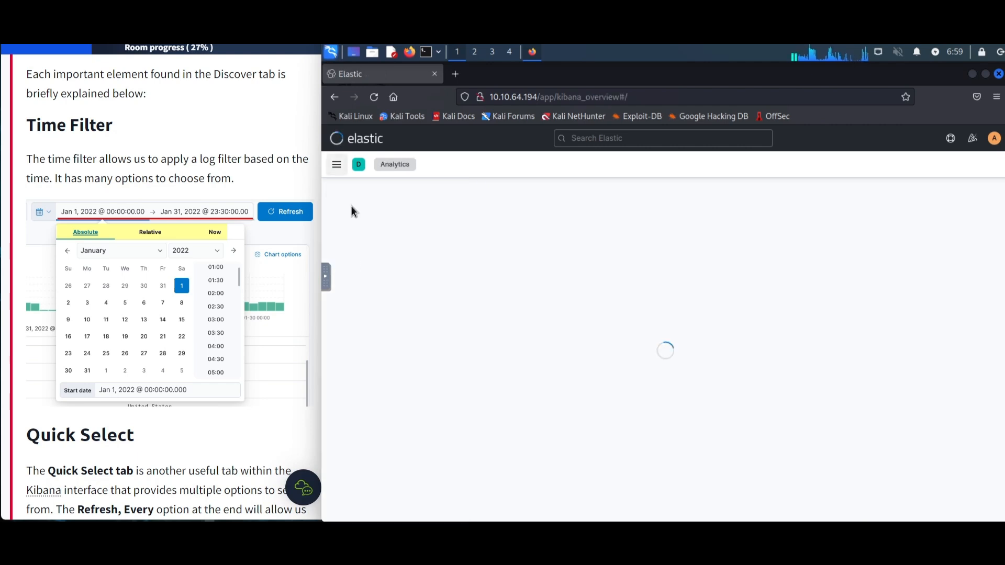
{"action": "left_click", "coordinate": [337, 164]}
{"action": "left_click", "coordinate": [344, 263]}
{"action": "left_click", "coordinate": [337, 166]}
{"action": "left_click", "coordinate": [357, 281]}
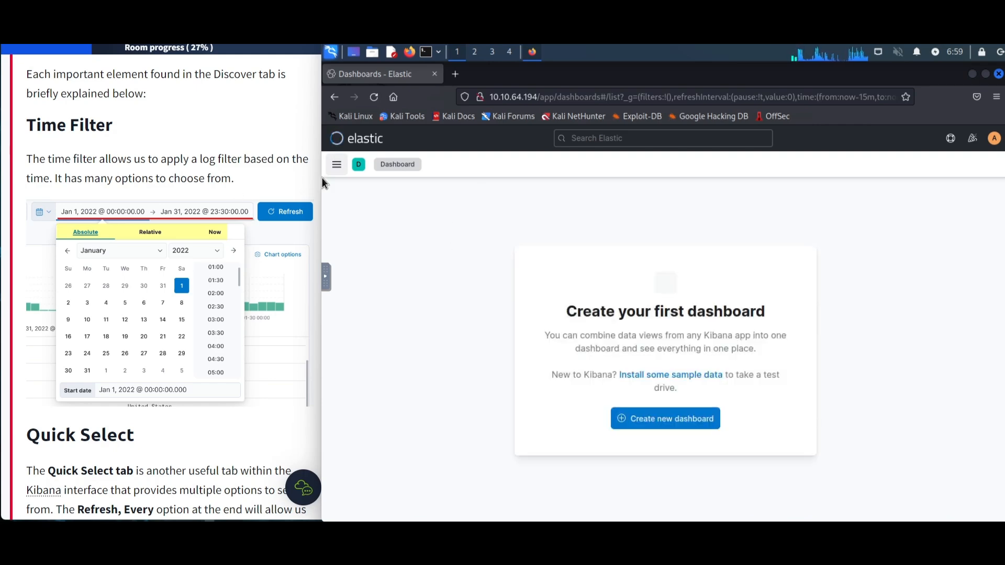
Step: Open Kibana's Discover page and show the list of available index patterns
{"action": "left_click", "coordinate": [337, 164]}
{"action": "left_click", "coordinate": [348, 263]}
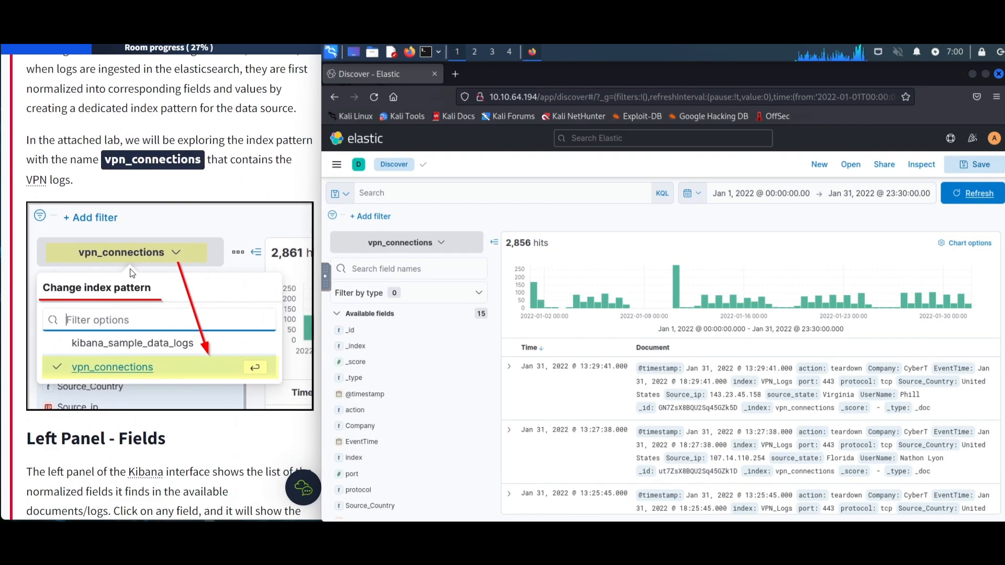
{"action": "left_click", "coordinate": [395, 244]}
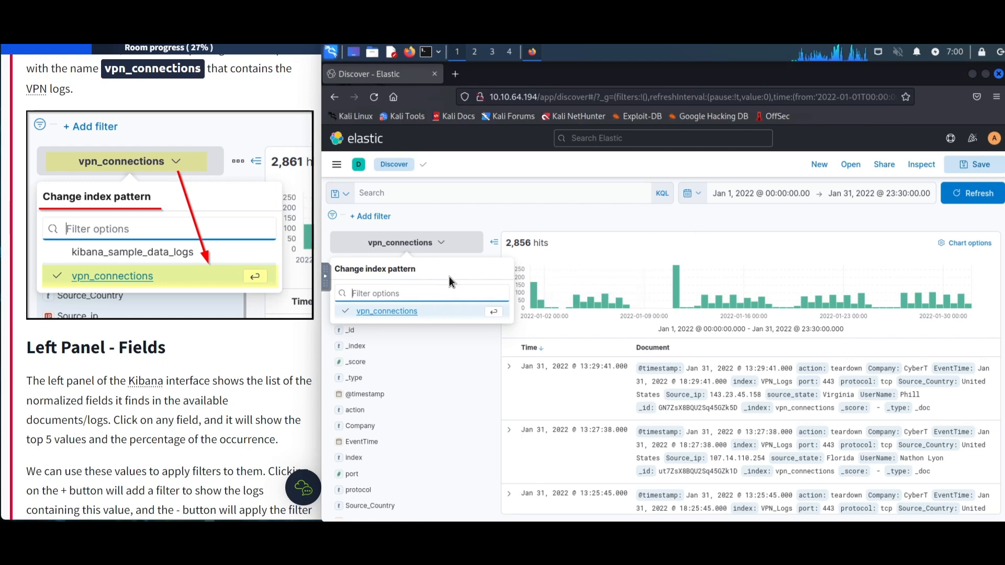
Step: Read the remaining Task 5 notes on fields, filters and tables down to the question about vpn_connections hits
{"action": "scroll", "coordinate": [257, 225], "scroll_direction": "down", "scroll_amount": 7}
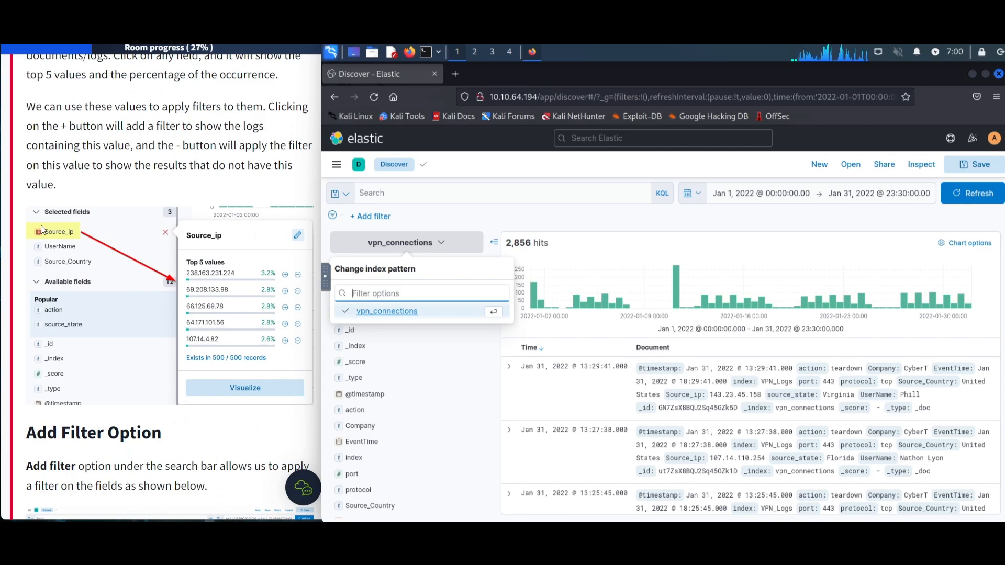
{"action": "scroll", "coordinate": [63, 218], "scroll_direction": "down", "scroll_amount": 7}
{"action": "scroll", "coordinate": [62, 219], "scroll_direction": "up", "scroll_amount": 4}
{"action": "scroll", "coordinate": [63, 219], "scroll_direction": "down", "scroll_amount": 5}
{"action": "scroll", "coordinate": [62, 219], "scroll_direction": "down", "scroll_amount": 8}
{"action": "scroll", "coordinate": [62, 218], "scroll_direction": "down", "scroll_amount": 3}
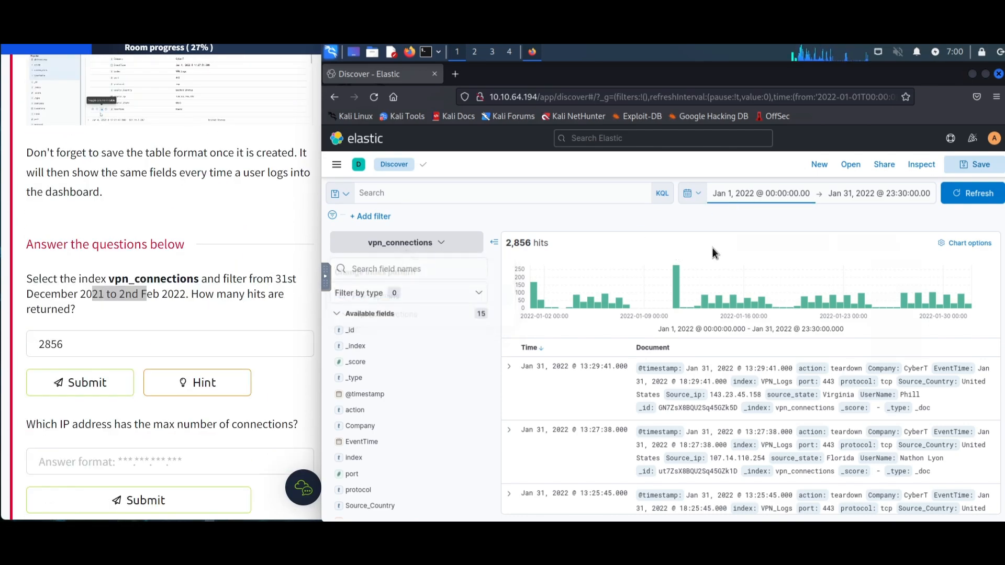
Step: Set the start of the Discover time range to Dec 1, 2021 @ 00:00
{"action": "left_click", "coordinate": [761, 194]}
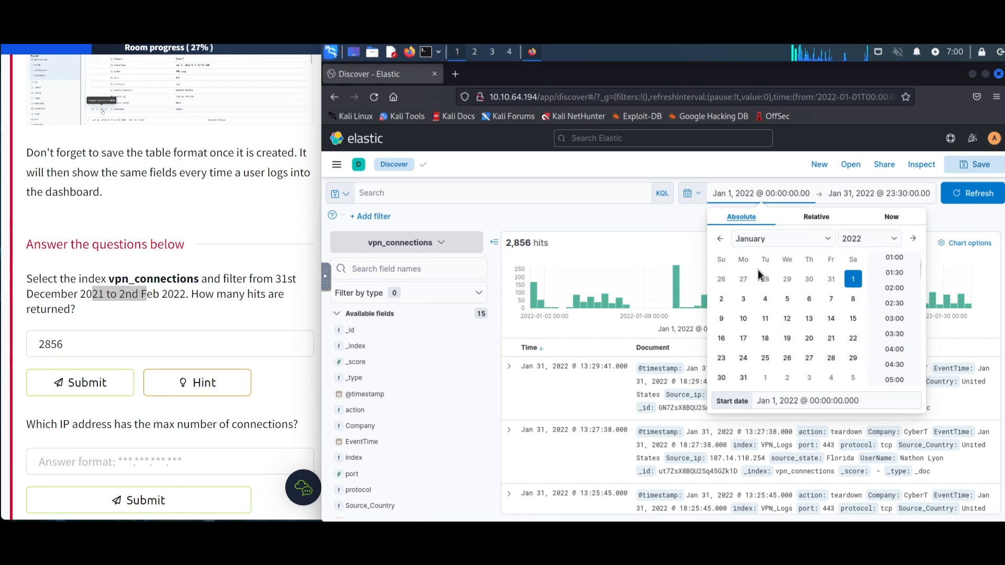
{"action": "left_click", "coordinate": [778, 242]}
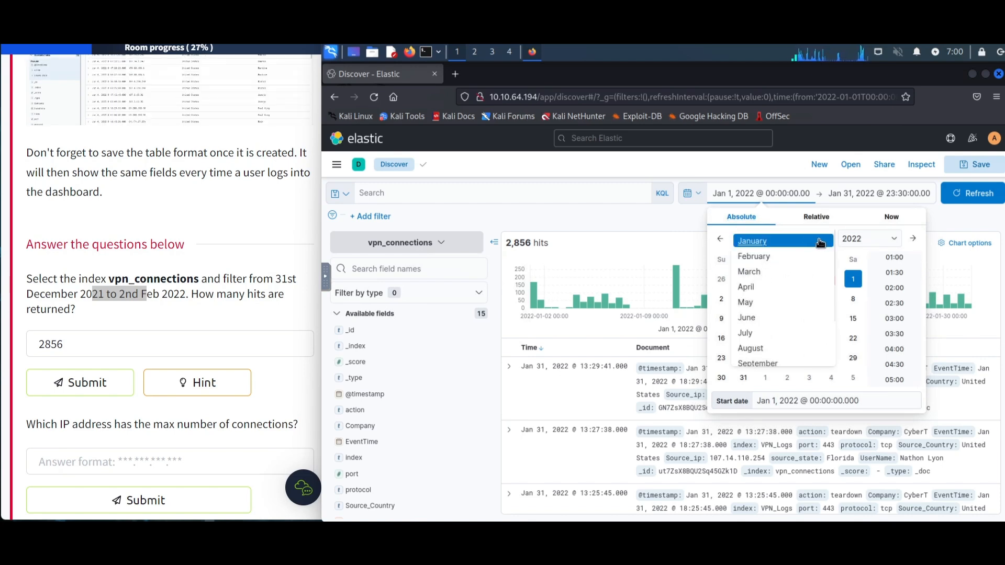
{"action": "left_click", "coordinate": [875, 239]}
{"action": "left_click", "coordinate": [857, 348]}
{"action": "left_click", "coordinate": [787, 241]}
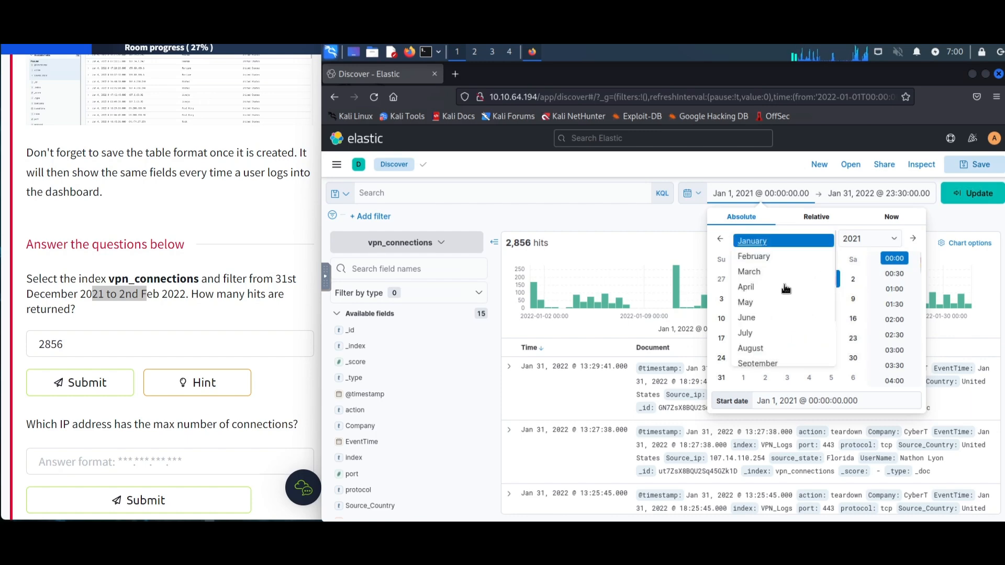
{"action": "scroll", "coordinate": [772, 356], "scroll_direction": "down", "scroll_amount": 2}
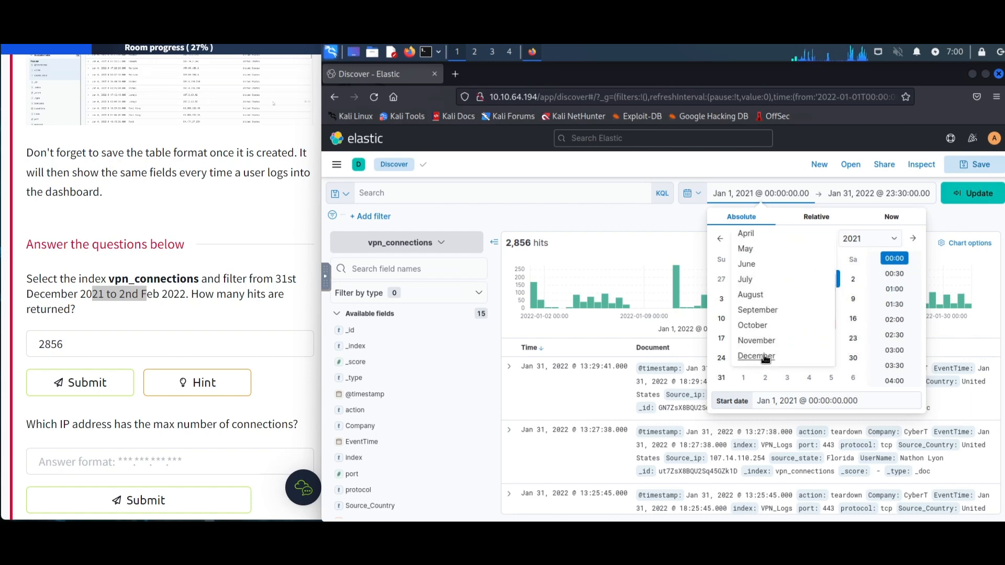
{"action": "left_click", "coordinate": [765, 358]}
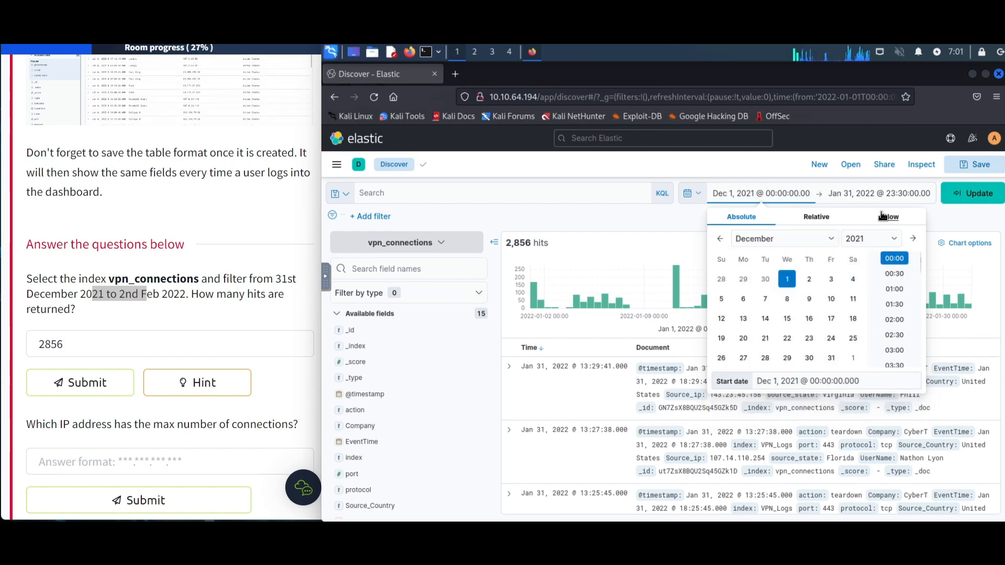
Step: Set the end of the time range to Feb 28, 2022 @ 23:30 and apply it to the vpn_connections results
{"action": "left_click", "coordinate": [890, 194]}
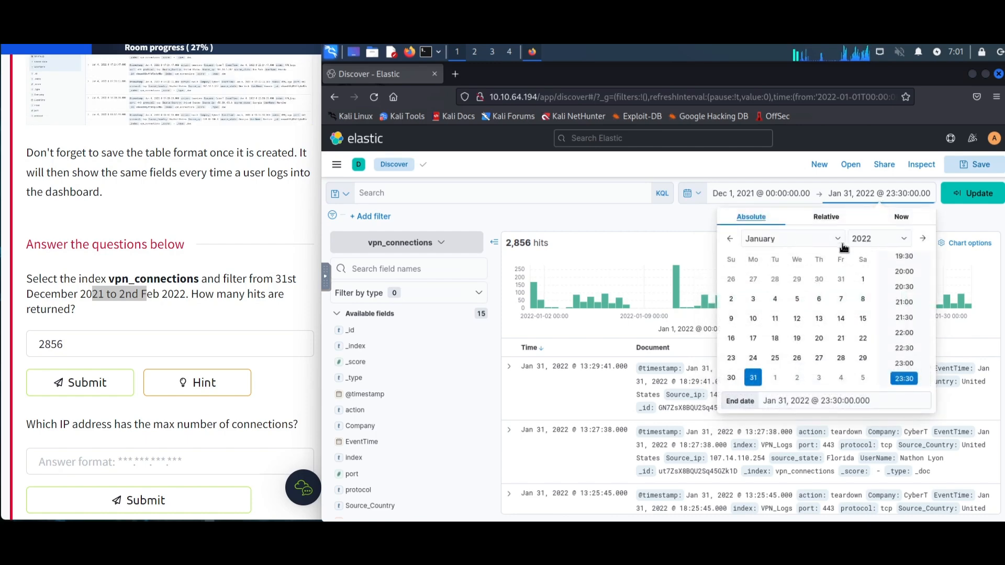
{"action": "left_click", "coordinate": [817, 240]}
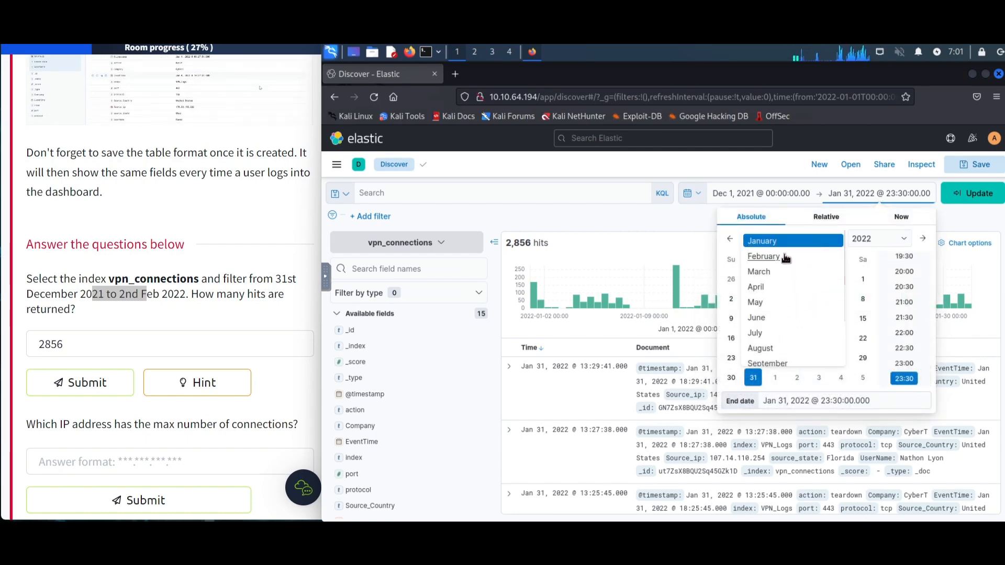
{"action": "left_click", "coordinate": [764, 256]}
{"action": "left_click", "coordinate": [965, 196]}
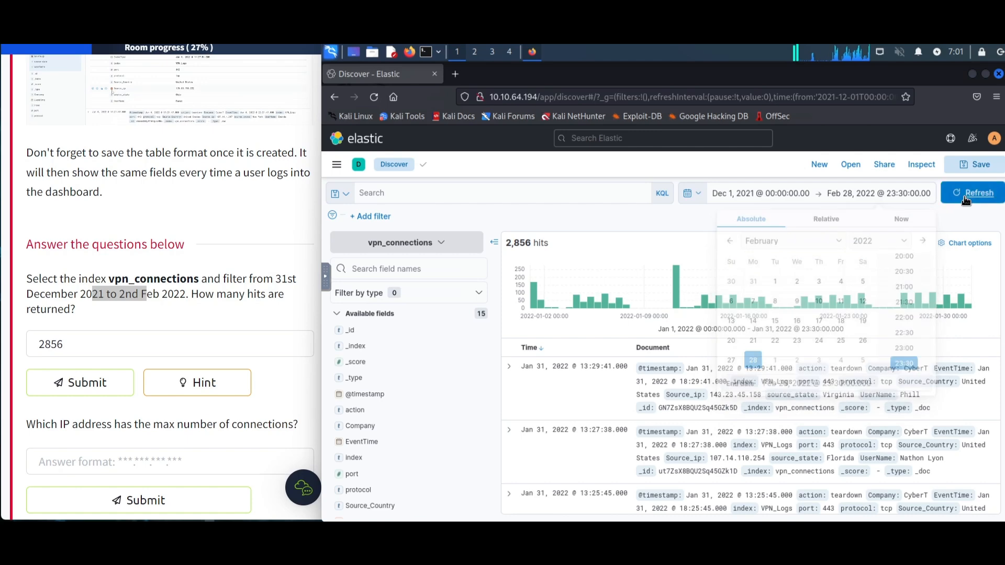
Step: Submit 2861 as the answer to the vpn_connections hits question
{"action": "left_click", "coordinate": [188, 340]}
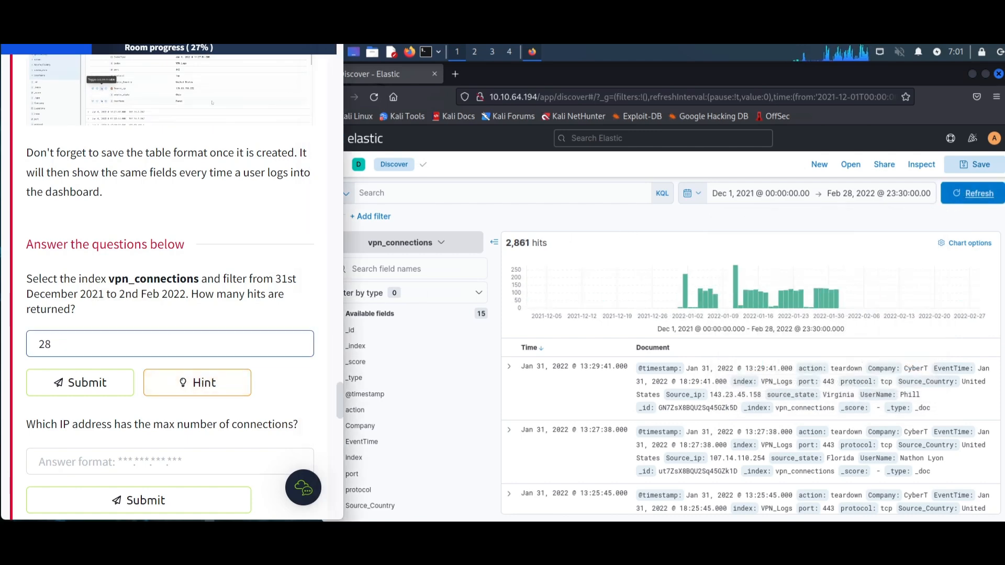
{"action": "key", "text": "Return"}
{"action": "scroll", "coordinate": [101, 229], "scroll_direction": "down", "scroll_amount": 3}
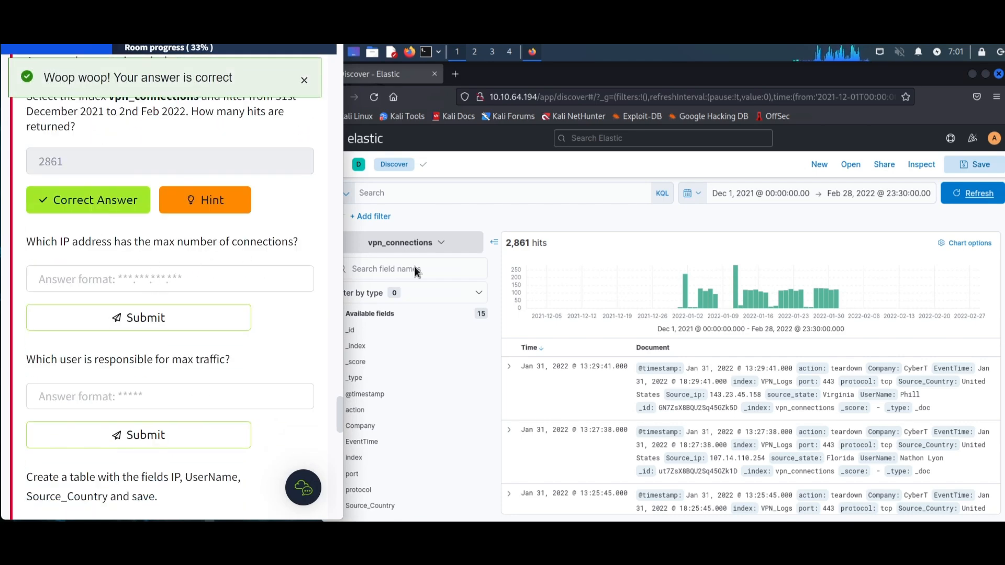
Step: Search the field list for "sour" and show the top values of the Source_ip field
{"action": "left_click", "coordinate": [432, 267]}
{"action": "type", "text": "q"}
{"action": "key", "text": "BackSpace"}
{"action": "type", "text": "sro"}
{"action": "key", "text": "BackSpace"}
{"action": "key", "text": "BackSpace"}
{"action": "type", "text": "ou"}
{"action": "left_click", "coordinate": [472, 345]}
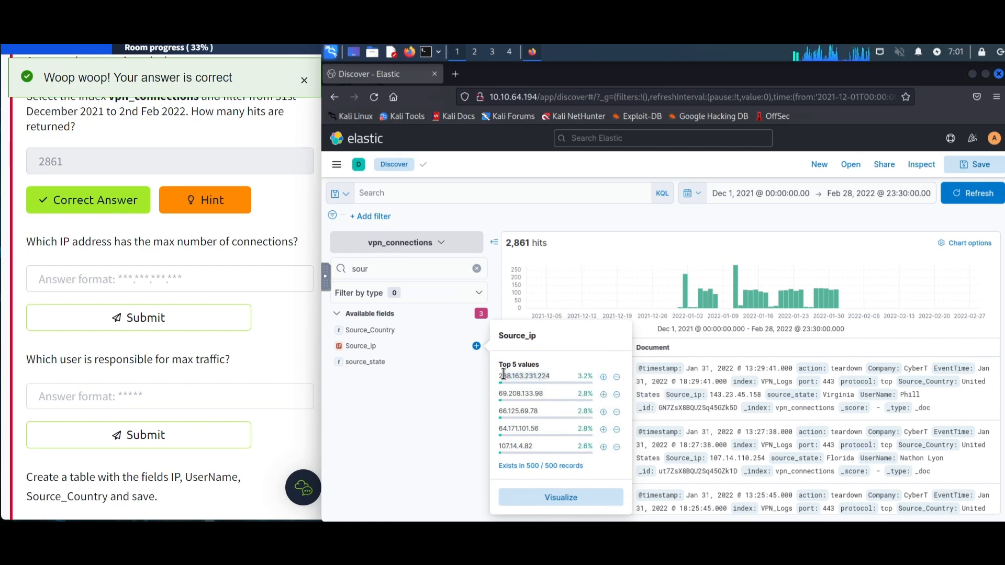
Step: Submit 238.163.231.224 as the IP address with the maximum number of connections
{"action": "left_click", "coordinate": [209, 285]}
{"action": "type", "text": "238.163.231.224"}
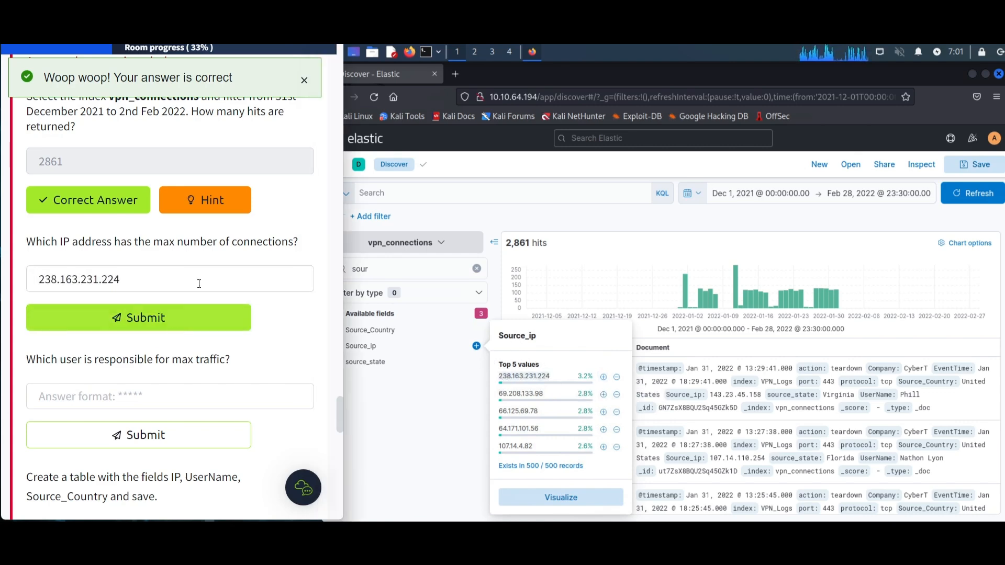
{"action": "left_click", "coordinate": [189, 317]}
{"action": "scroll", "coordinate": [200, 285], "scroll_direction": "down", "scroll_amount": 2}
{"action": "scroll", "coordinate": [200, 285], "scroll_direction": "down", "scroll_amount": 2}
{"action": "scroll", "coordinate": [180, 262], "scroll_direction": "up", "scroll_amount": 1}
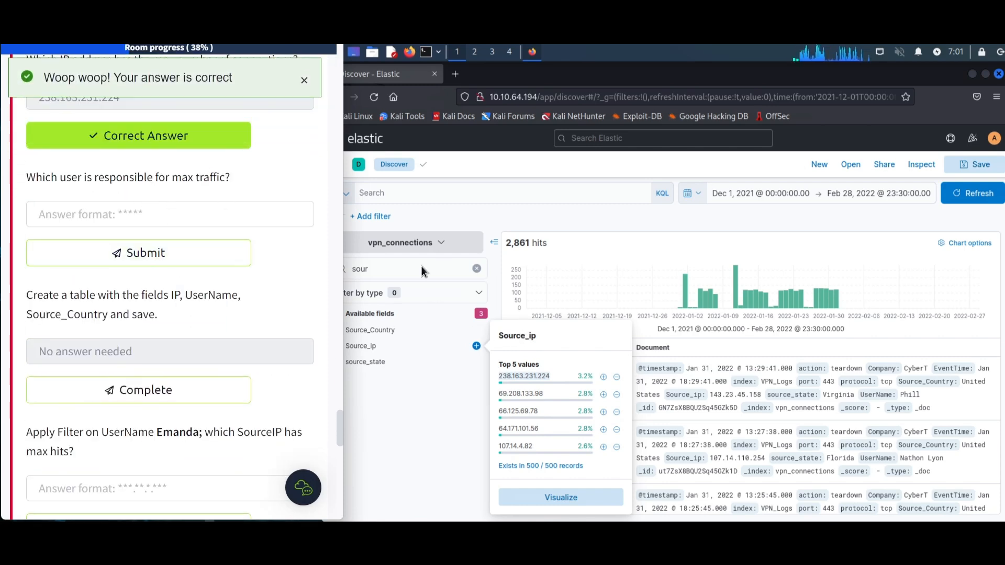
Step: Find the top value of the UserName field and submit it as the user responsible for max traffic
{"action": "left_click", "coordinate": [400, 275]}
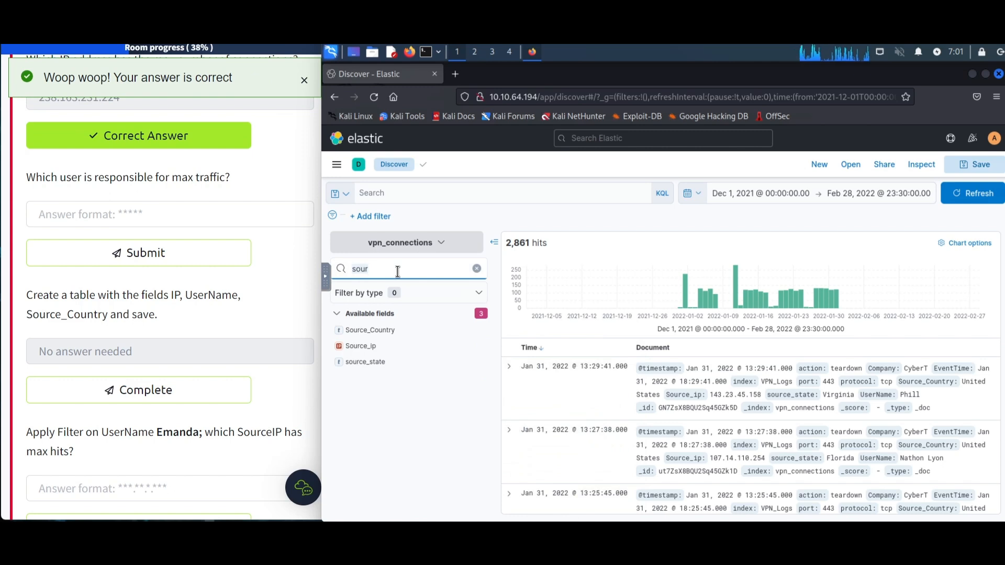
{"action": "type", "text": "name"}
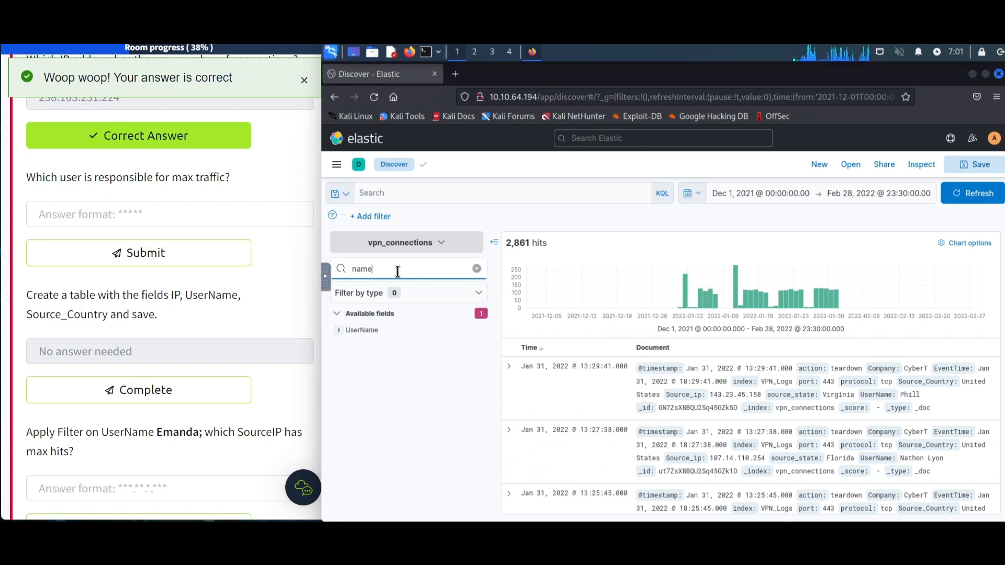
{"action": "left_click", "coordinate": [403, 335]}
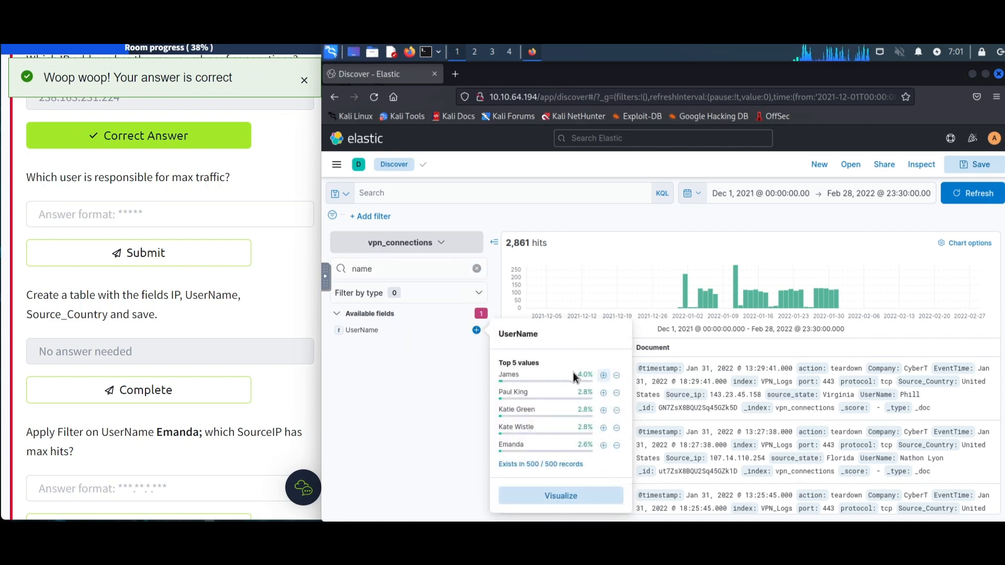
{"action": "left_click_drag", "start_coordinate": [527, 378], "coordinate": [492, 378]}
{"action": "key", "text": "ctrl+c"}
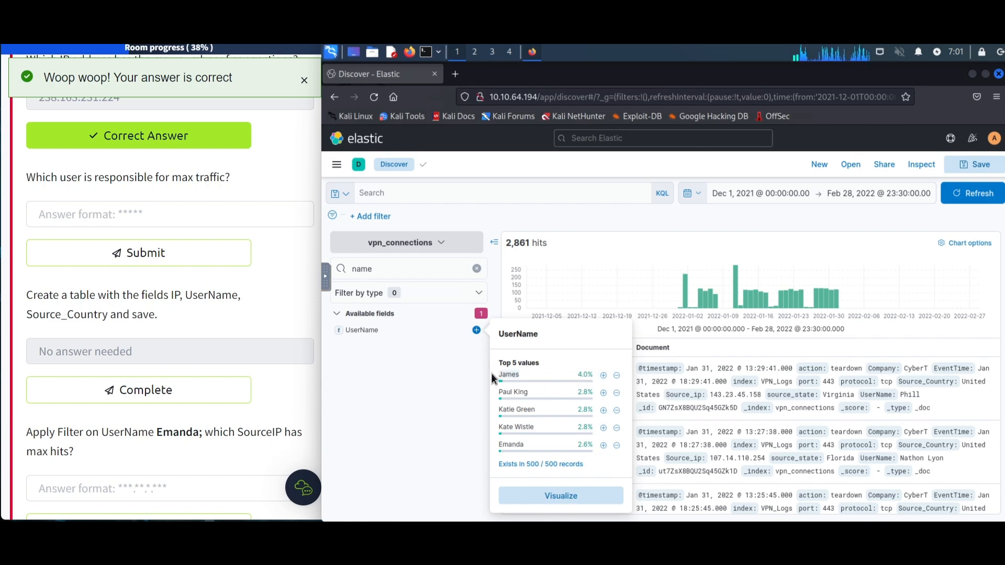
{"action": "left_click", "coordinate": [111, 212]}
{"action": "key", "text": "ctrl+v"}
{"action": "left_click", "coordinate": [115, 251]}
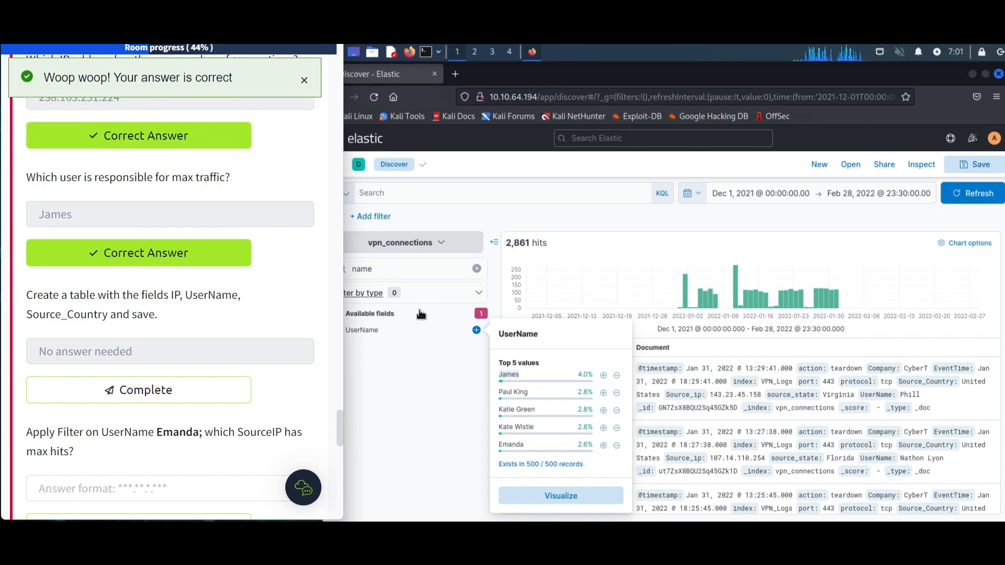
Step: Add the UserName field as a column in the Discover table
{"action": "left_click", "coordinate": [453, 333]}
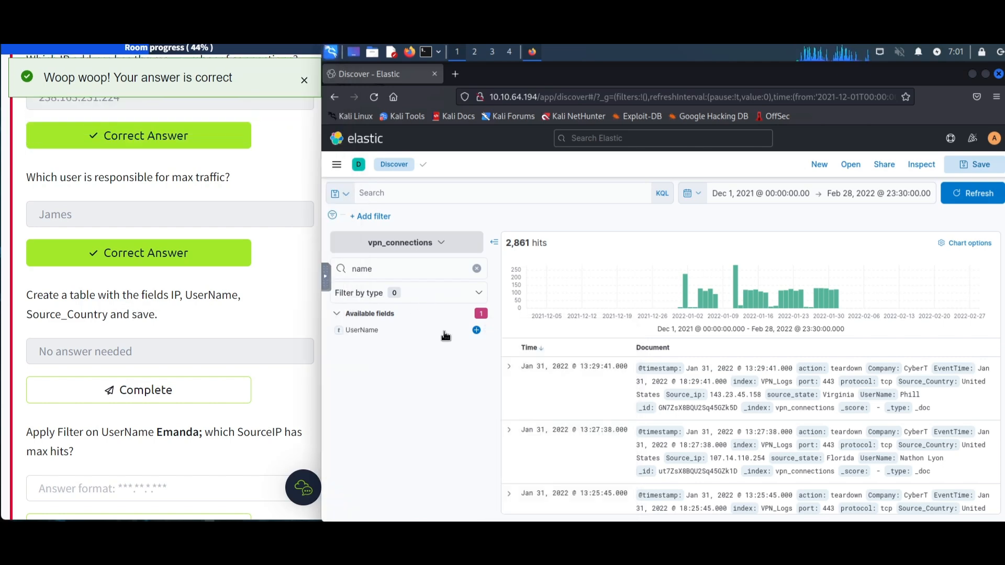
{"action": "left_click", "coordinate": [427, 334]}
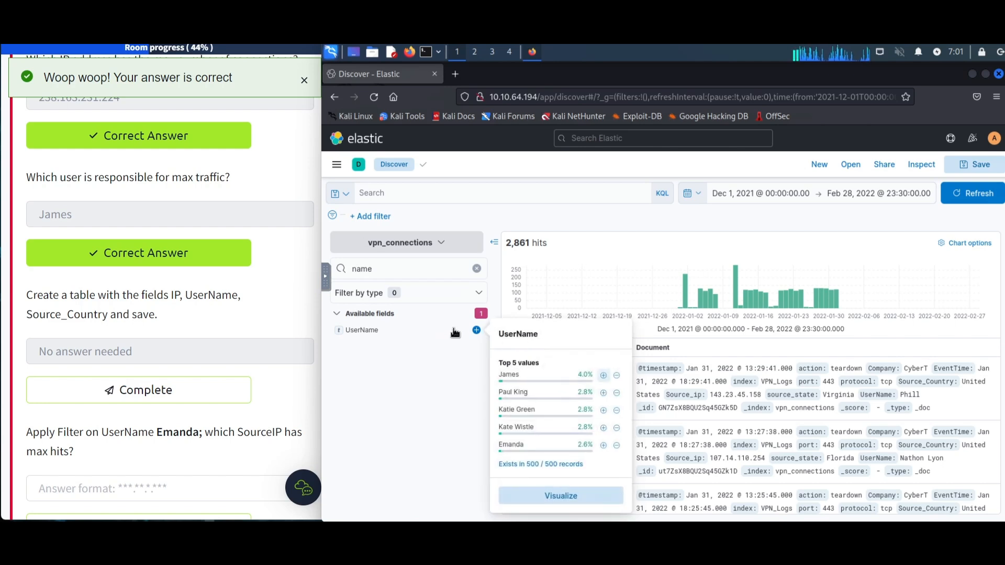
{"action": "right_click", "coordinate": [463, 335]}
{"action": "key", "text": "Escape"}
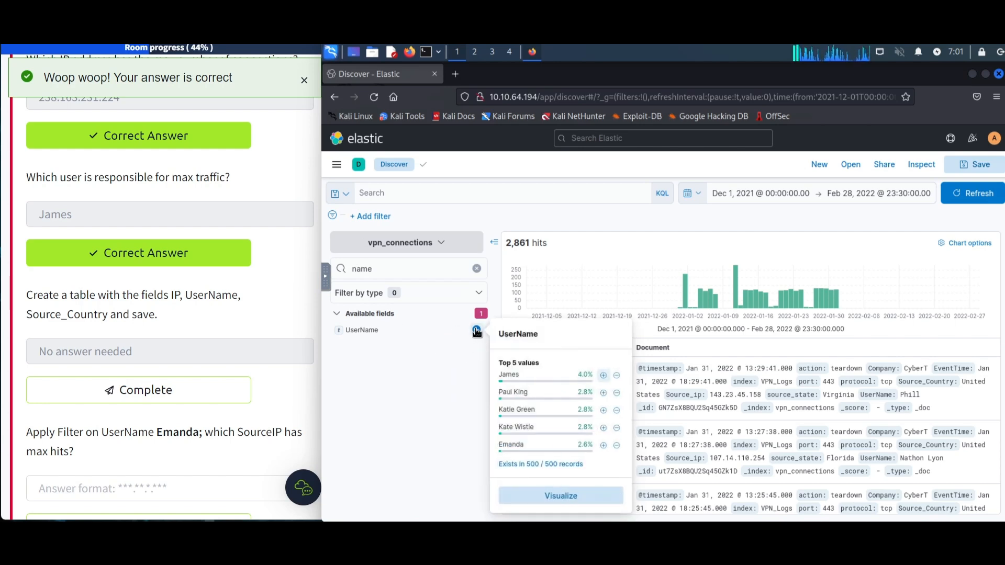
{"action": "left_click", "coordinate": [477, 331]}
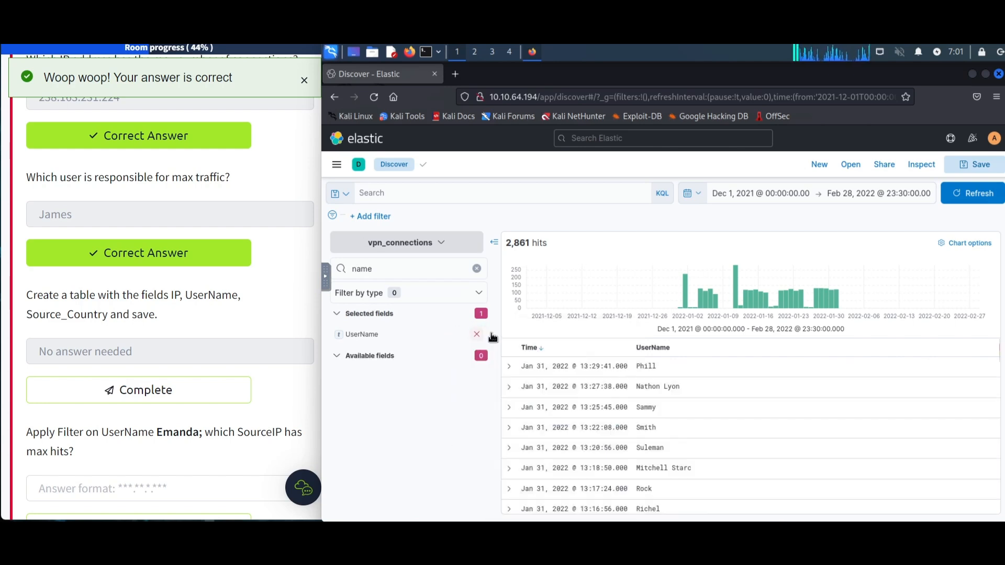
Step: Search the field list for "sourc" and add Source_ip as a table column
{"action": "double_click", "coordinate": [379, 266]}
{"action": "key", "text": "BackSpace"}
{"action": "type", "text": "sourc"}
{"action": "left_click", "coordinate": [390, 348]}
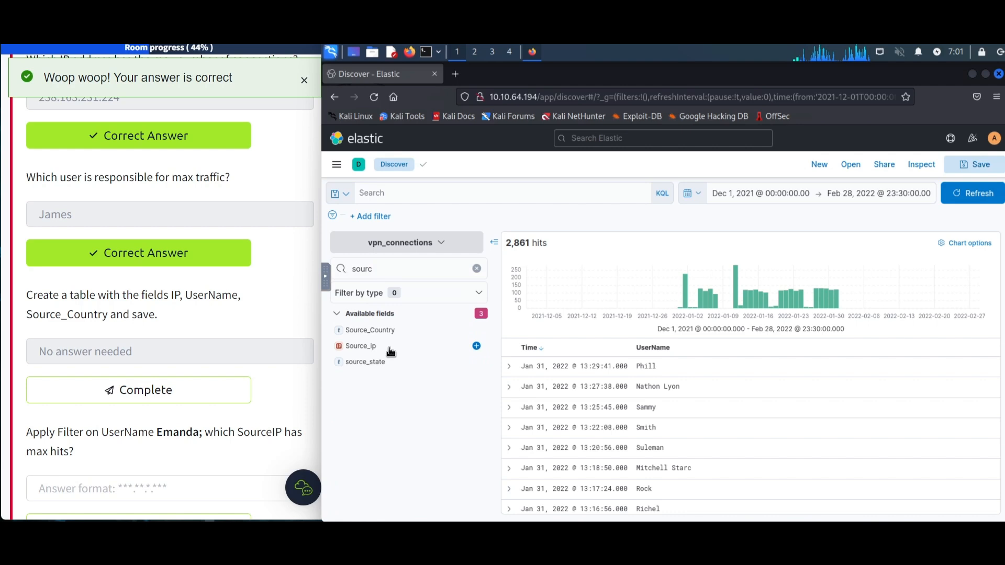
{"action": "left_click", "coordinate": [476, 346]}
{"action": "left_click", "coordinate": [442, 268]}
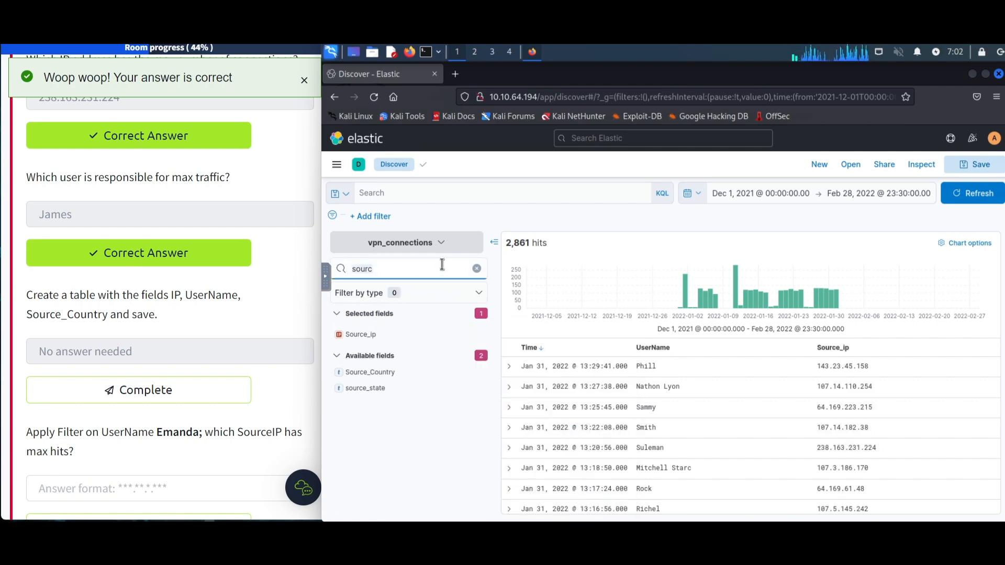
{"action": "key", "text": "BackSpace"}
{"action": "key", "text": "BackSpace"}
{"action": "key", "text": "BackSpace"}
{"action": "key", "text": "BackSpace"}
{"action": "key", "text": "BackSpace"}
{"action": "type", "text": "desti"}
{"action": "key", "text": "BackSpace"}
{"action": "key", "text": "BackSpace"}
{"action": "key", "text": "BackSpace"}
{"action": "key", "text": "BackSpace"}
{"action": "key", "text": "BackSpace"}
{"action": "type", "text": "ip"}
{"action": "key", "text": "BackSpace"}
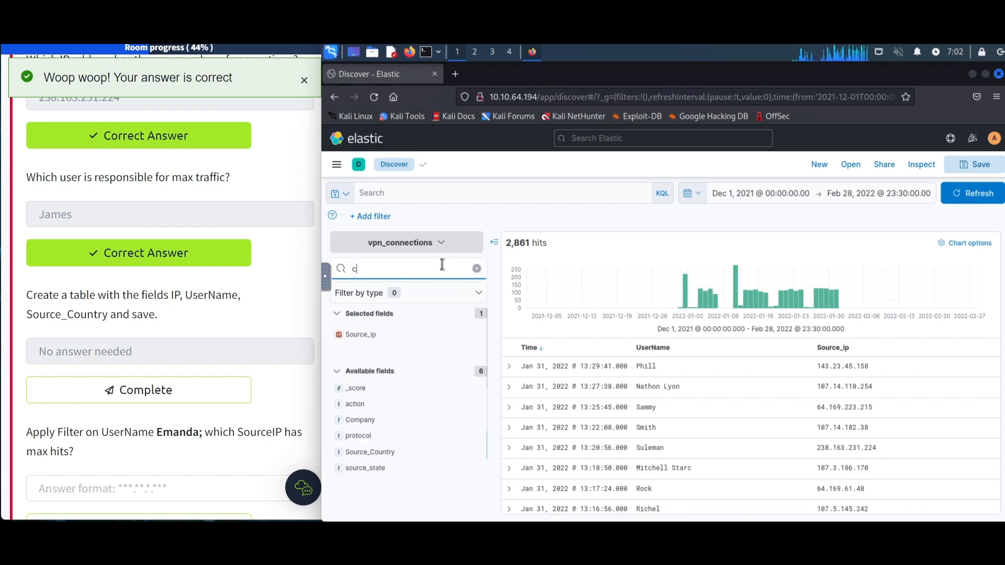
Step: Search the field list for "Sour" and add Source_Country as a table column
{"action": "type", "text": "Sour"}
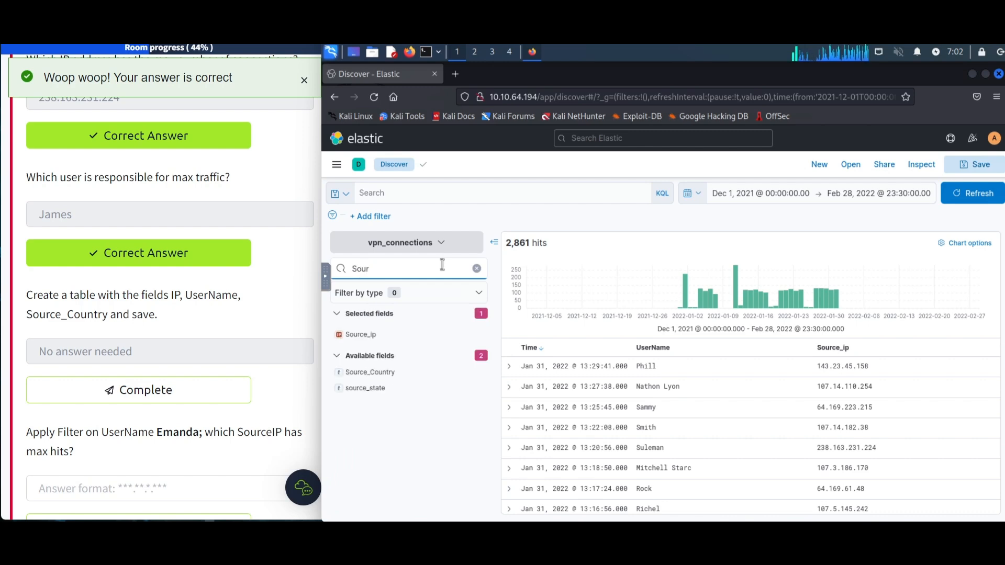
{"action": "left_click", "coordinate": [476, 372]}
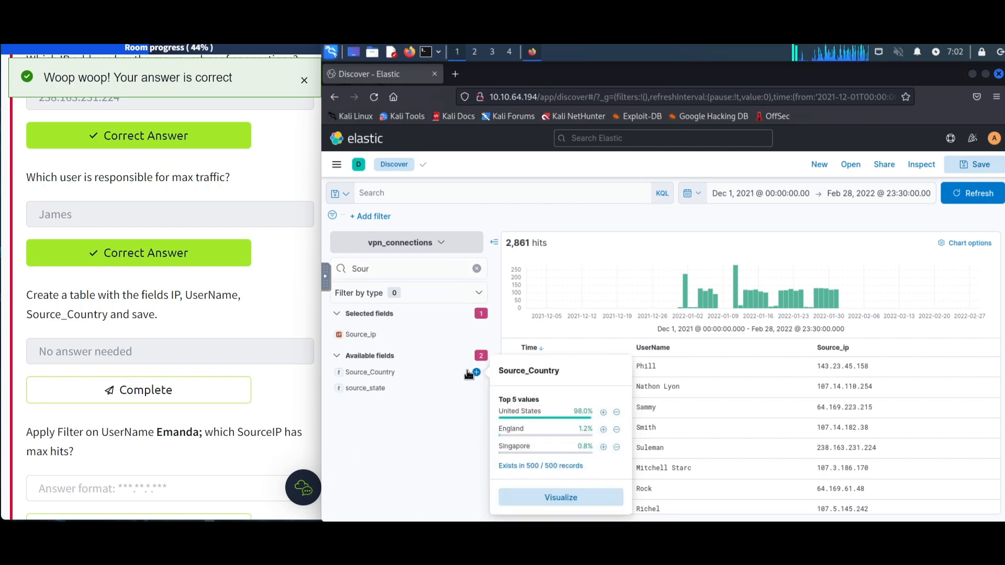
{"action": "left_click", "coordinate": [477, 372]}
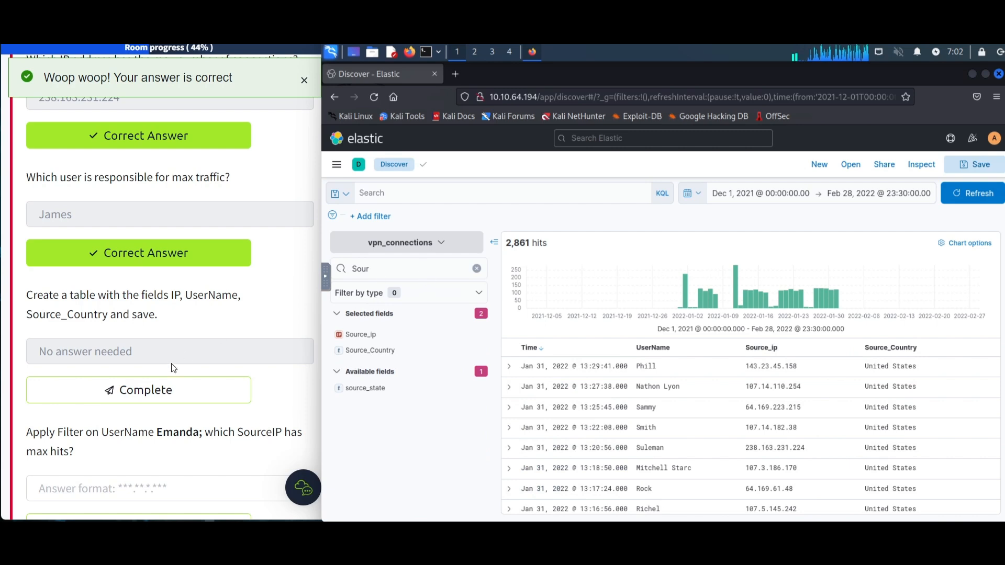
Step: Mark the question about creating the IP, UserName and Source_Country table as complete
{"action": "scroll", "coordinate": [141, 361], "scroll_direction": "down", "scroll_amount": 3}
{"action": "left_click", "coordinate": [201, 304]}
{"action": "scroll", "coordinate": [196, 304], "scroll_direction": "down", "scroll_amount": 3}
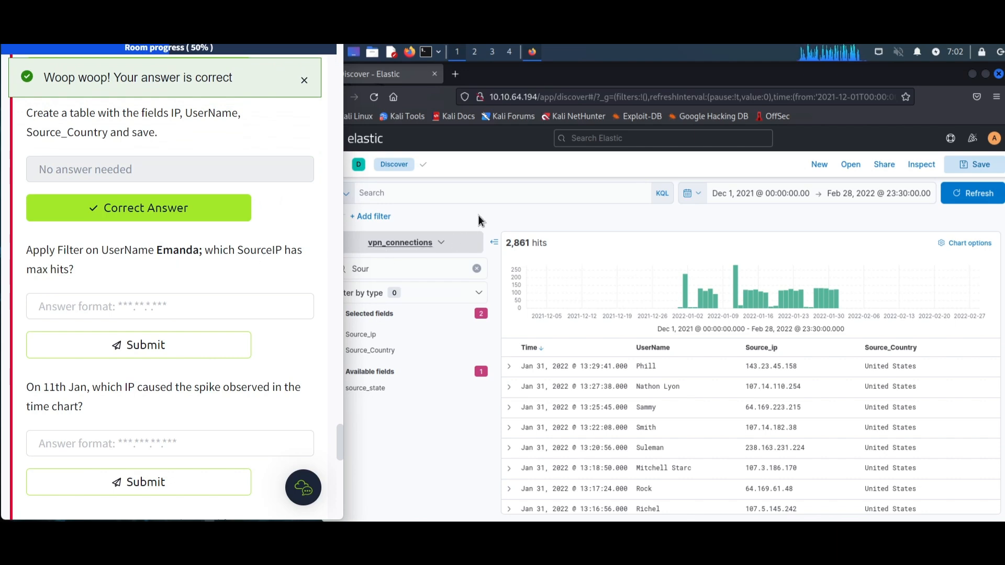
Step: Search the logs for the username given in the filter question and show the top Source_ip values
{"action": "left_click", "coordinate": [475, 193]}
{"action": "type", "text": "E"}
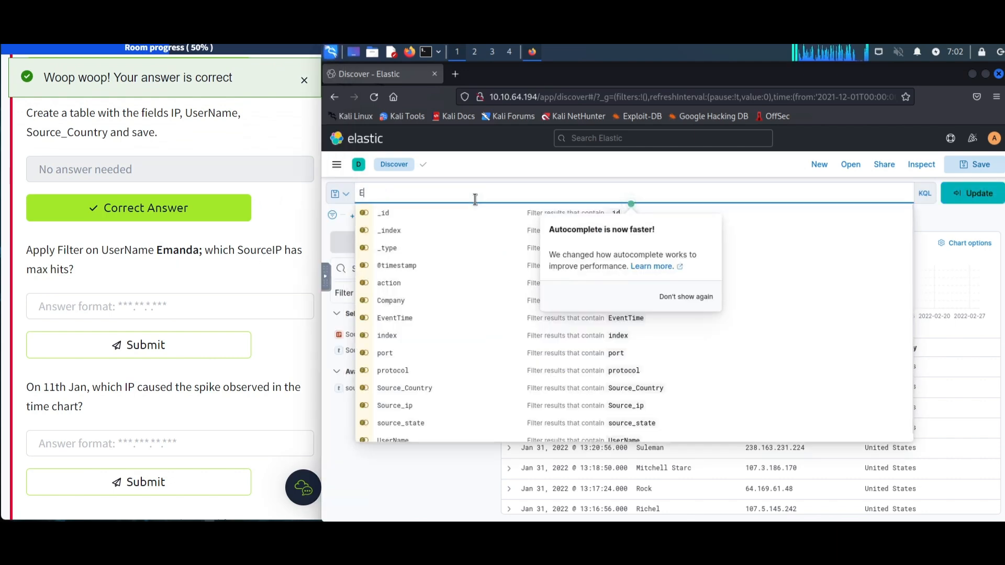
{"action": "type", "text": "manad"}
{"action": "key", "text": "Return"}
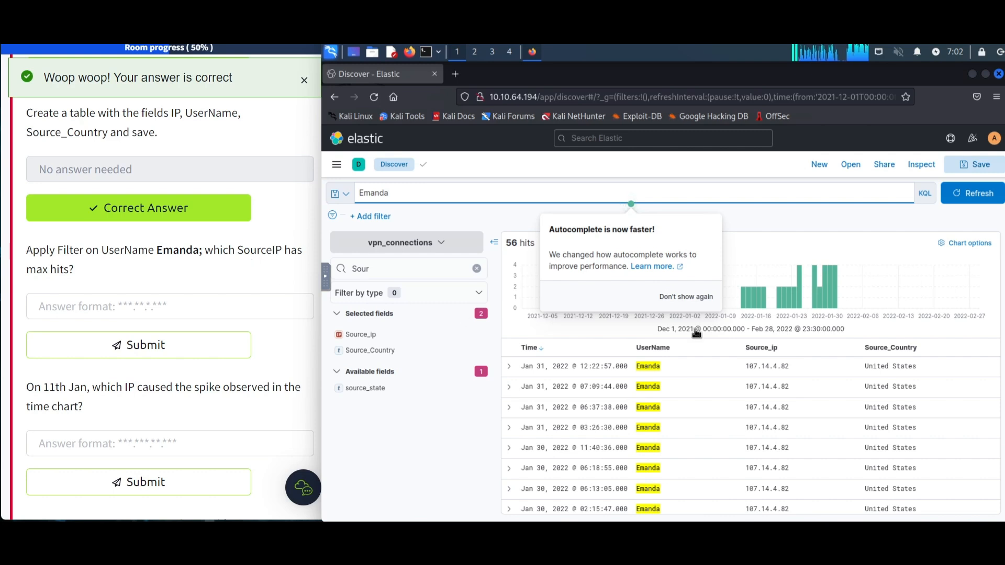
{"action": "left_click", "coordinate": [394, 335]}
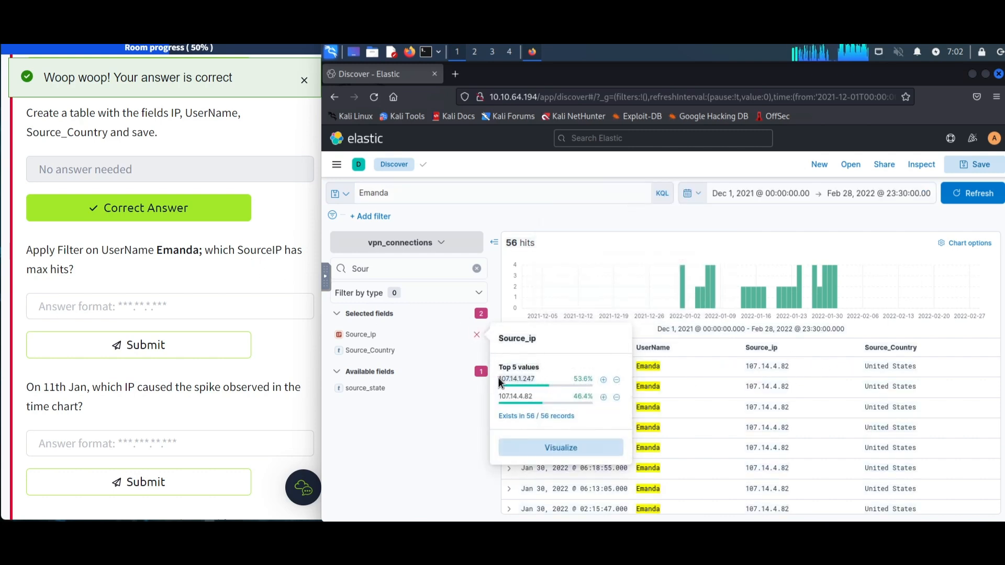
Step: Submit 107.14.1.247 as the source IP with max hits for the filtered username
{"action": "left_click", "coordinate": [167, 313]}
{"action": "type", "text": "107.14.1.247"}
{"action": "left_click", "coordinate": [164, 345]}
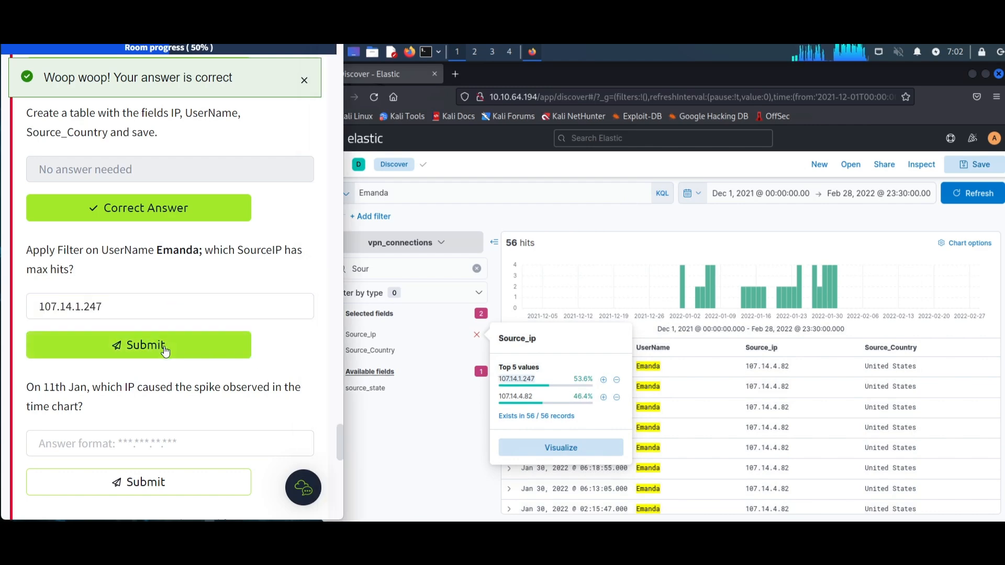
{"action": "scroll", "coordinate": [117, 285], "scroll_direction": "down", "scroll_amount": 3}
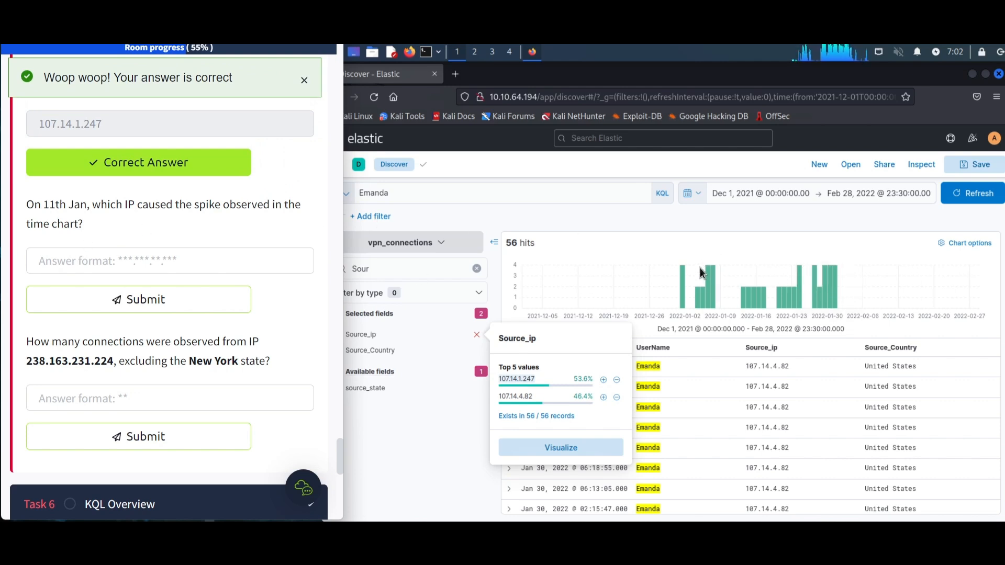
Step: Clear the username from the search query and rerun the search across all logs
{"action": "left_click", "coordinate": [513, 193]}
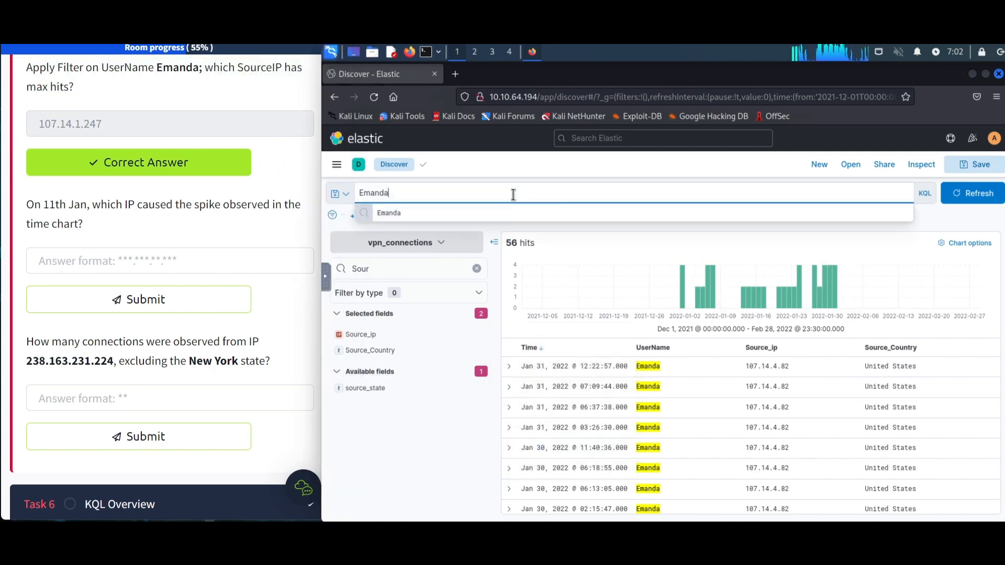
{"action": "key", "text": "ctrl+a"}
{"action": "key", "text": "BackSpace"}
{"action": "key", "text": "Return"}
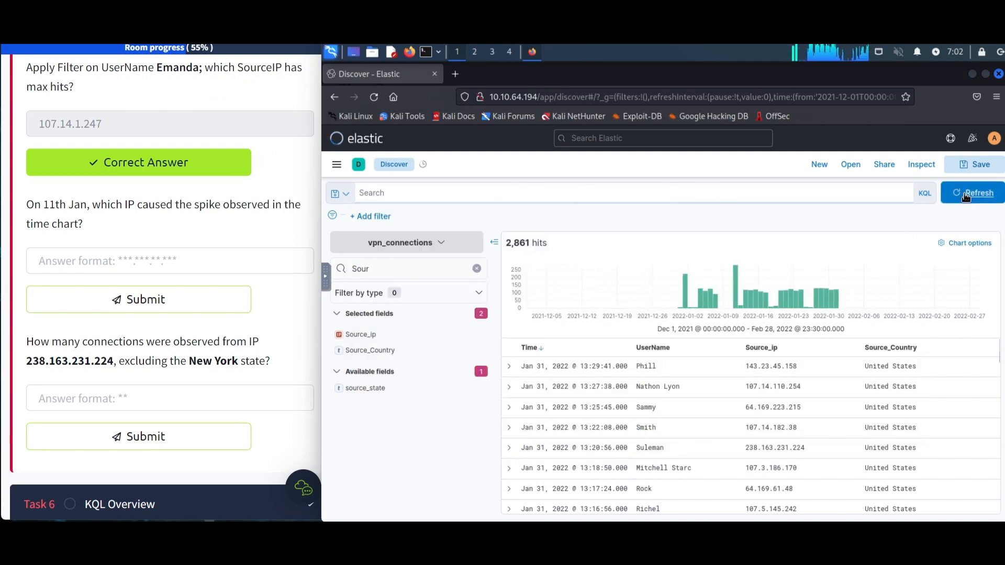
Step: Narrow the time chart to the 2022-01-11 spike and show the top Source_ip values
{"action": "mouse_move", "coordinate": [736, 280]}
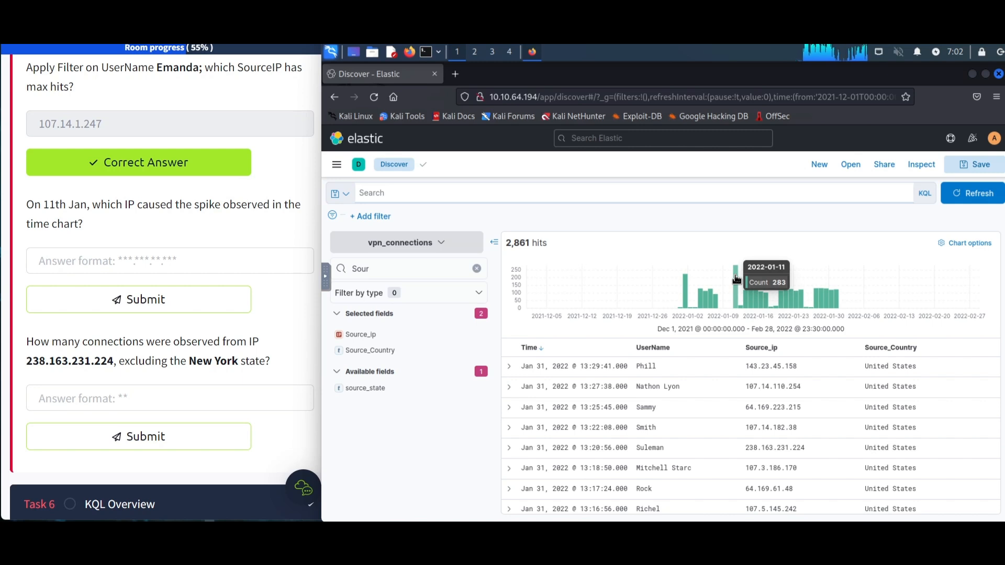
{"action": "left_click", "coordinate": [736, 280]}
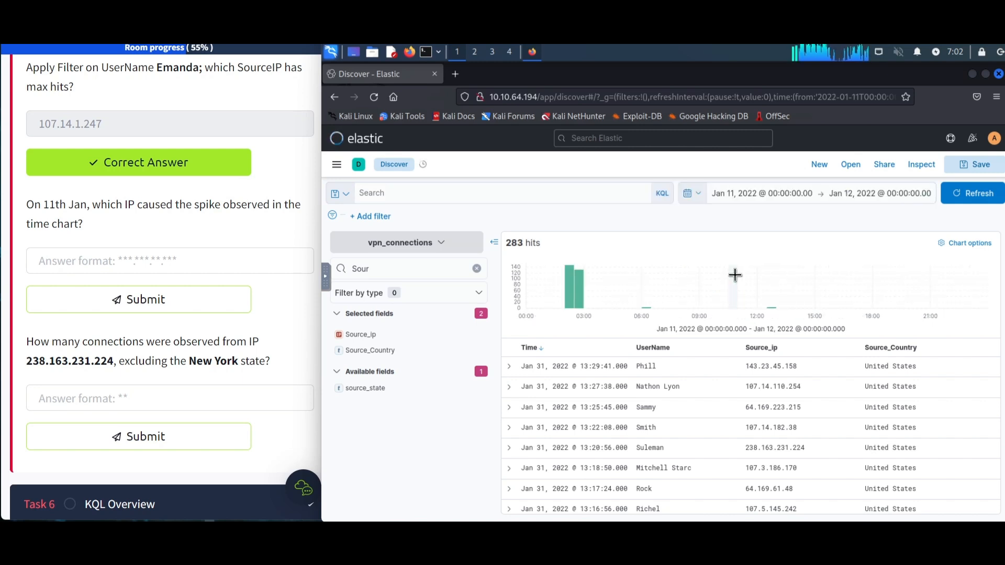
{"action": "left_click", "coordinate": [393, 336]}
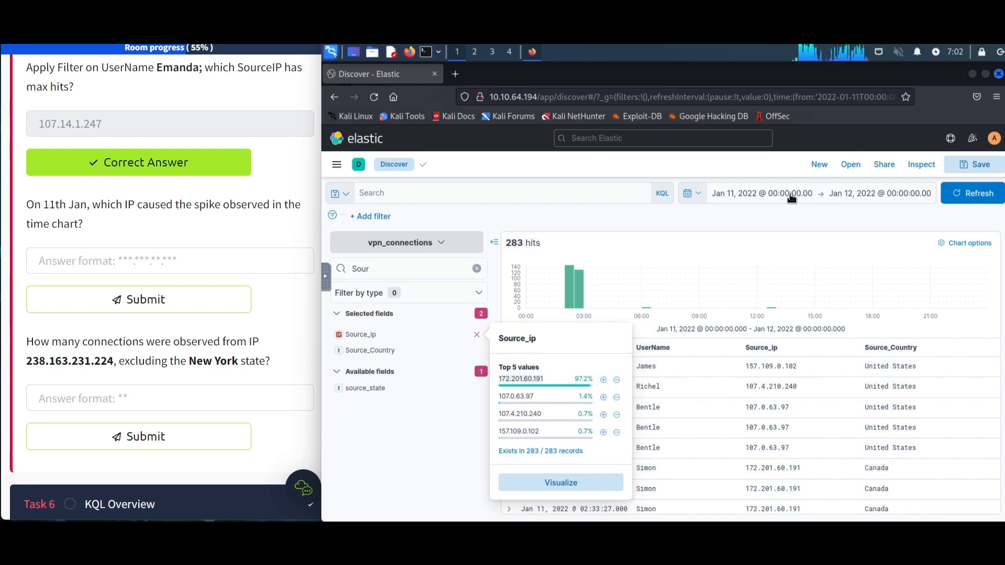
Step: Return to the December 1, 2021 to February 28, 2022 time range and submit 172.201.60.191 as the IP behind the 11th Jan spike
{"action": "left_click", "coordinate": [469, 199]}
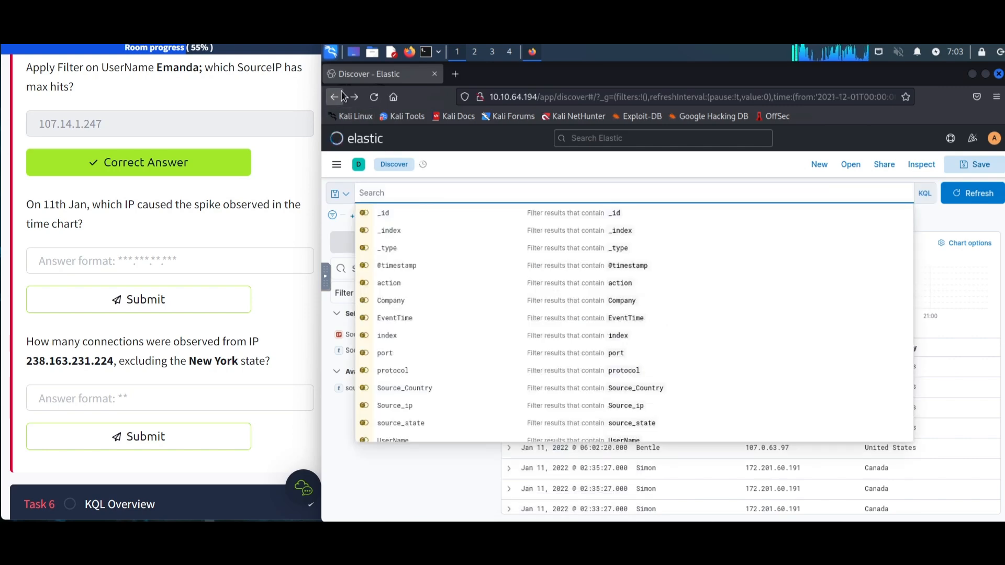
{"action": "left_click", "coordinate": [157, 261]}
{"action": "type", "text": "172.201.60.191"}
{"action": "left_click", "coordinate": [139, 300]}
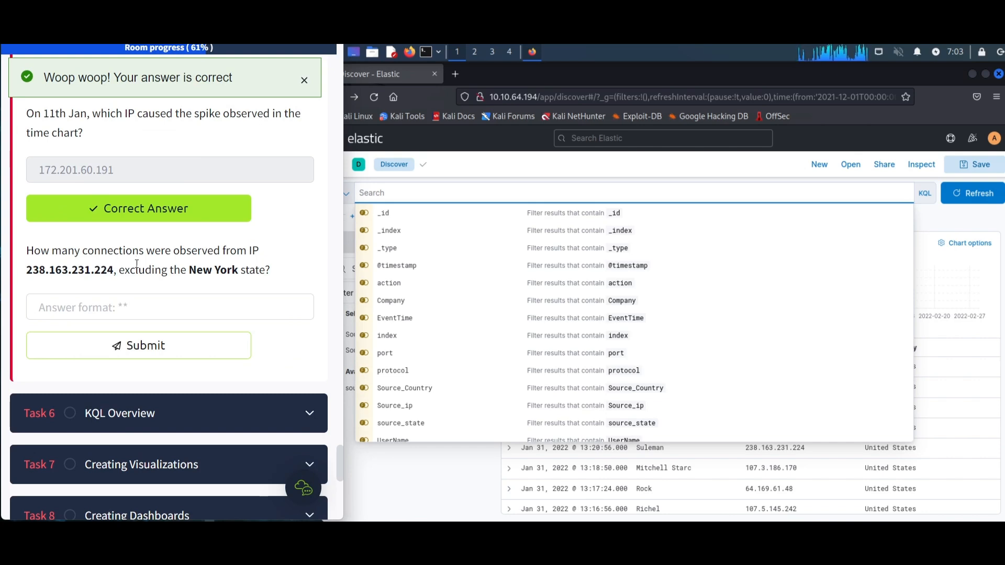
Step: Copy the IP address from the question about connections excluding the New York state
{"action": "left_click_drag", "start_coordinate": [112, 271], "coordinate": [32, 270]}
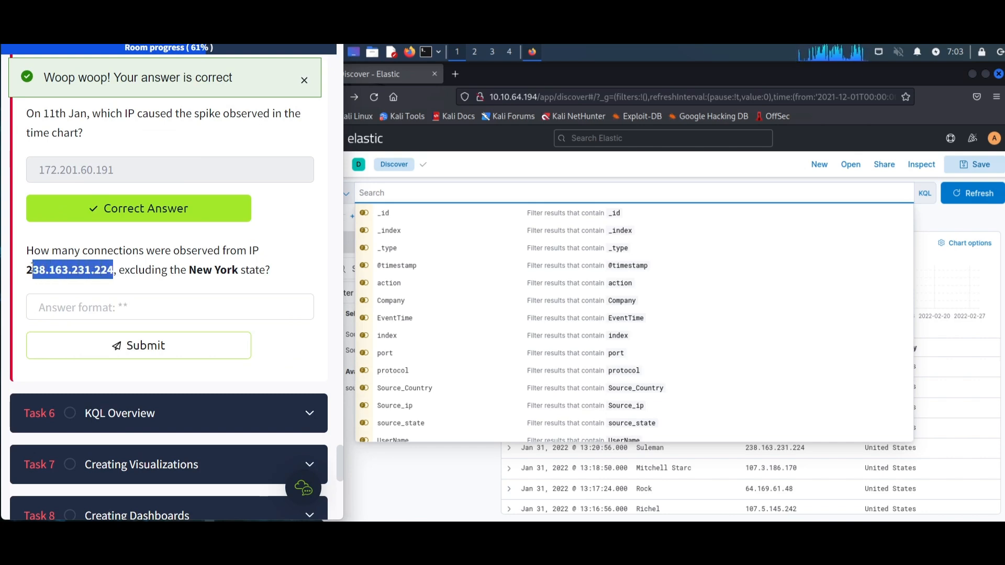
{"action": "left_click", "coordinate": [173, 268]}
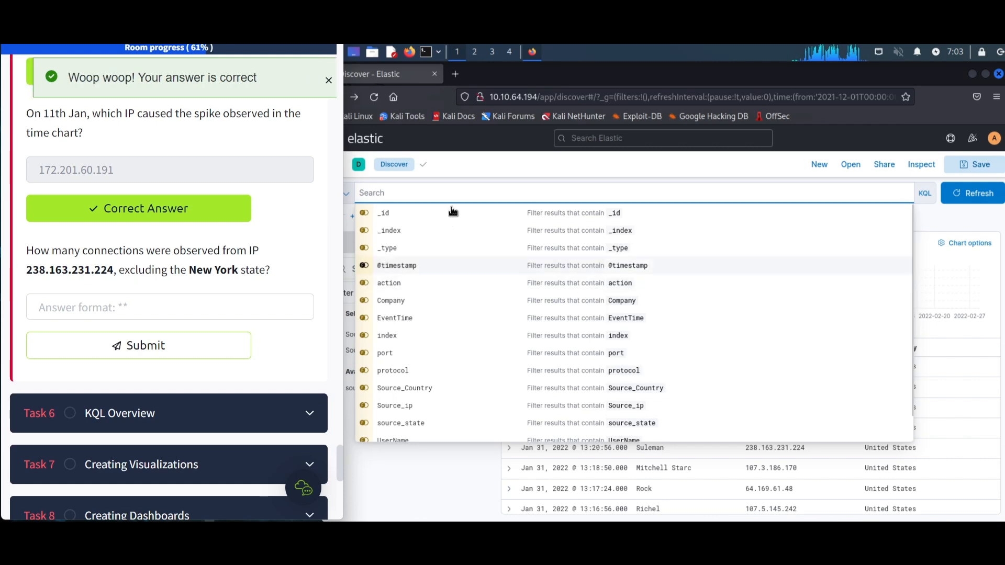
{"action": "left_click", "coordinate": [455, 190]}
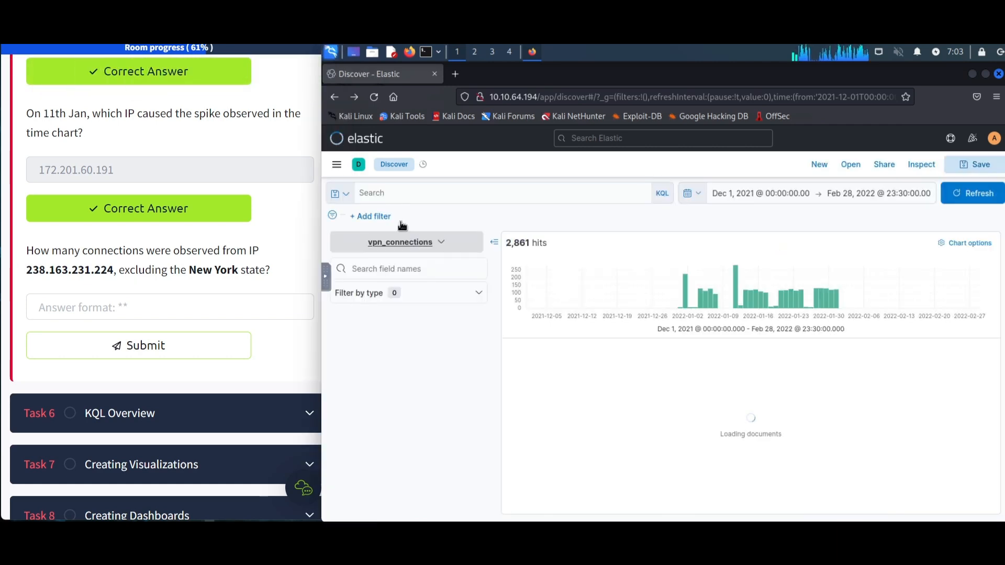
Step: Add a filter that excludes logs whose source_state is New York, using the "is not" operator
{"action": "left_click", "coordinate": [374, 218]}
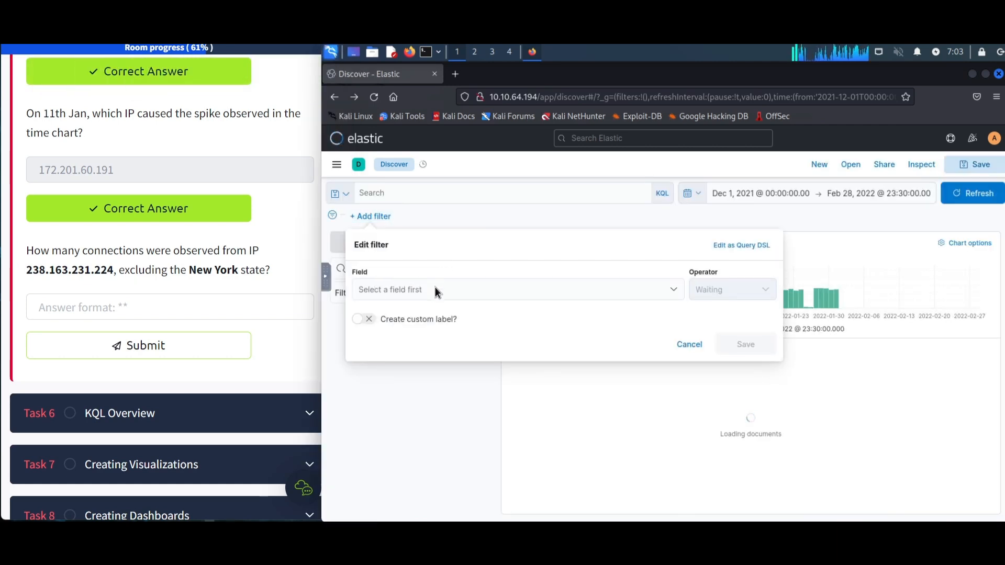
{"action": "left_click", "coordinate": [434, 287]}
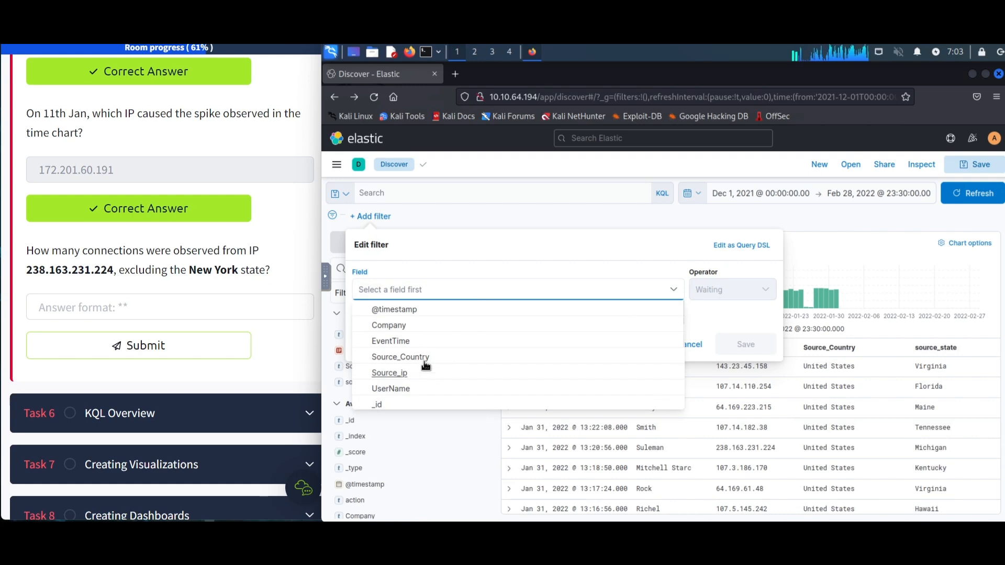
{"action": "type", "text": "sta"}
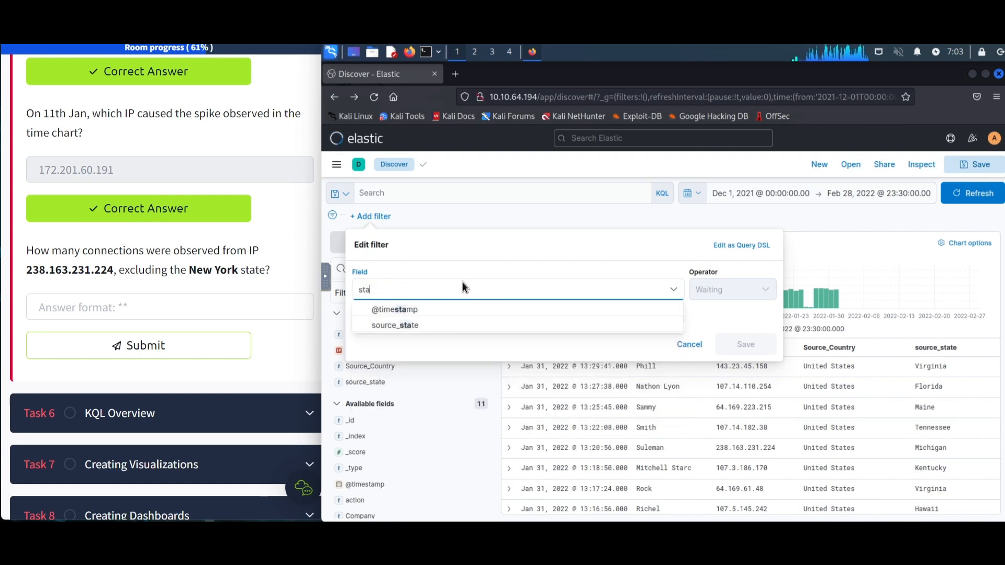
{"action": "left_click", "coordinate": [464, 326]}
{"action": "left_click", "coordinate": [755, 293]}
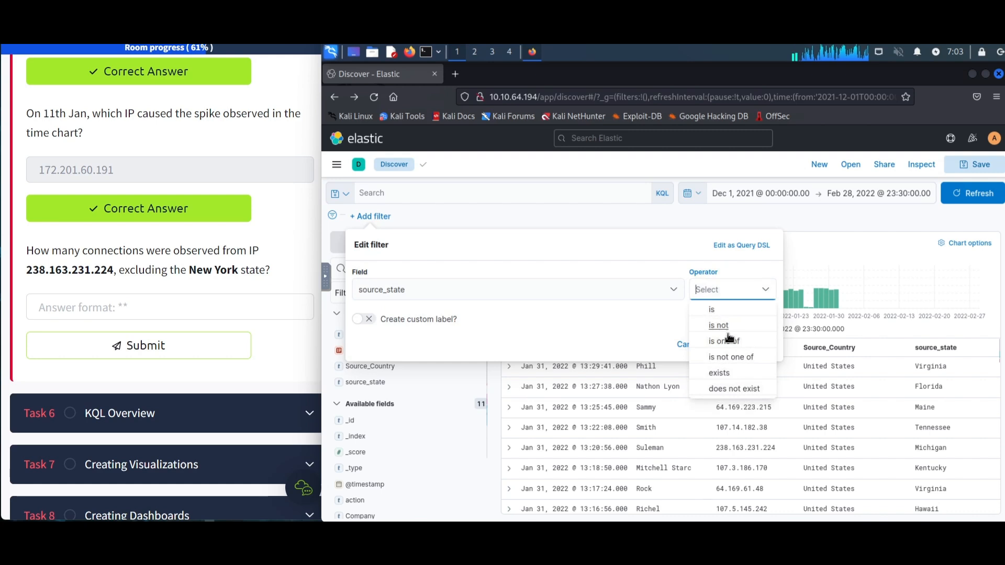
{"action": "left_click", "coordinate": [713, 331]}
{"action": "left_click", "coordinate": [495, 328]}
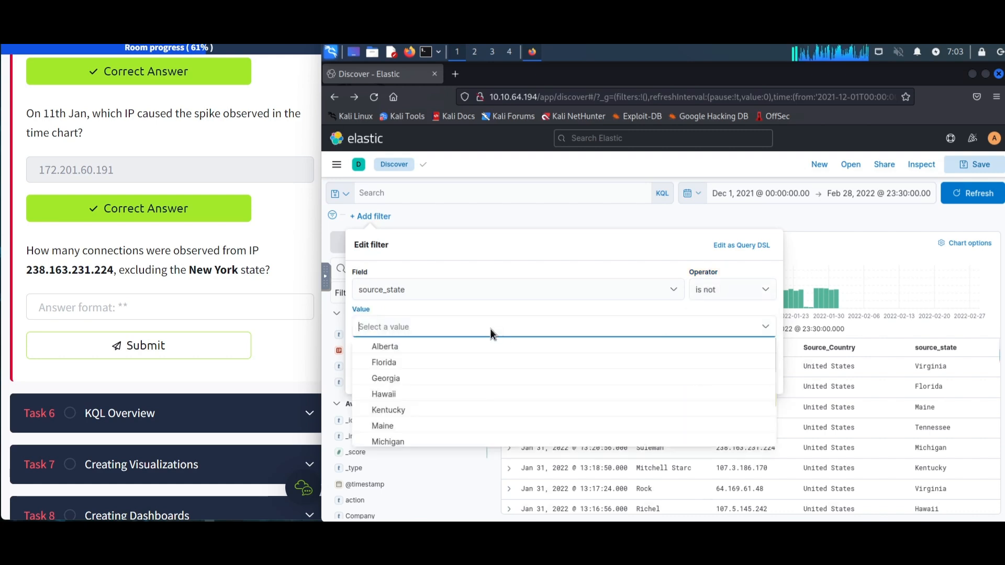
{"action": "left_click", "coordinate": [741, 287]}
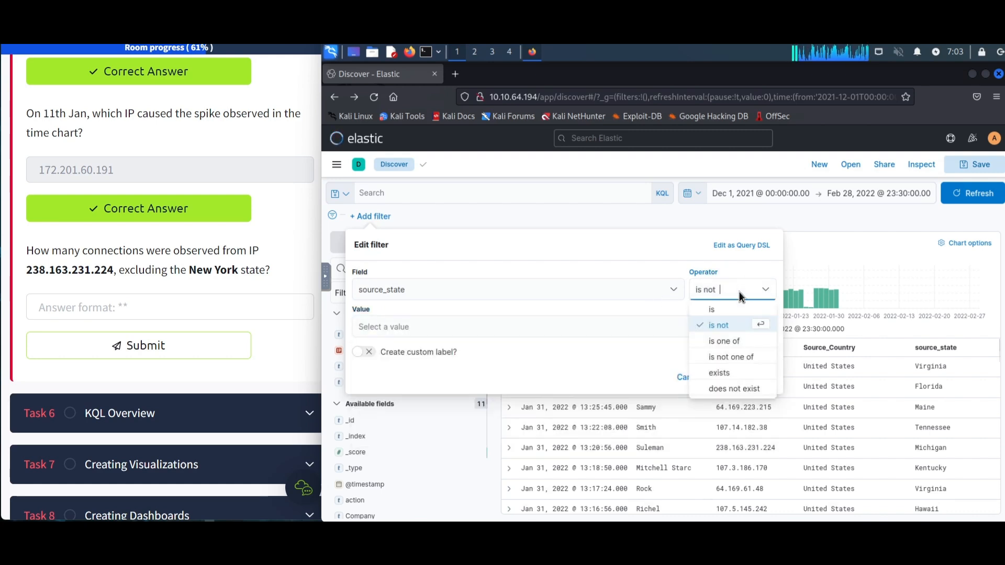
{"action": "left_click", "coordinate": [551, 327]}
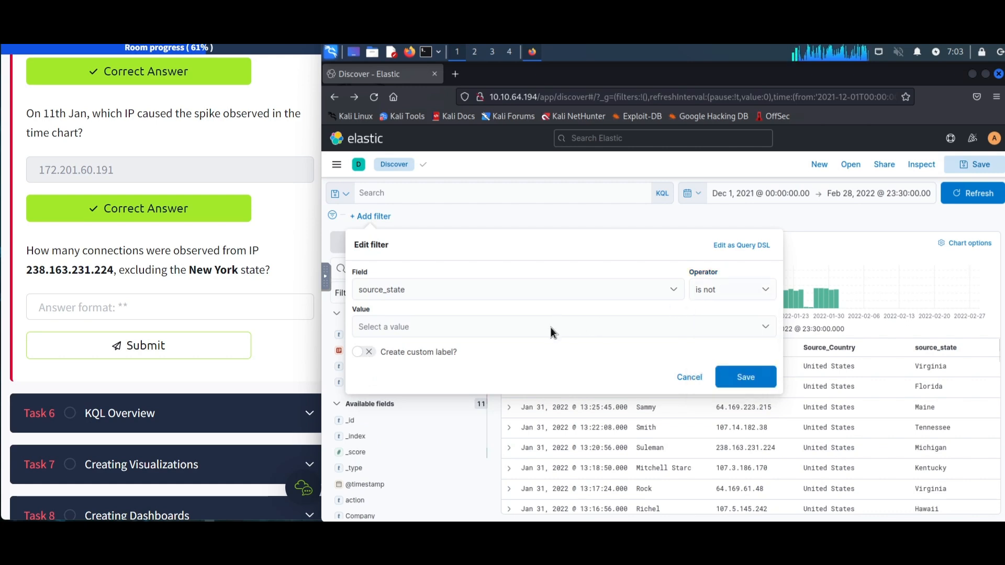
{"action": "type", "text": "New"}
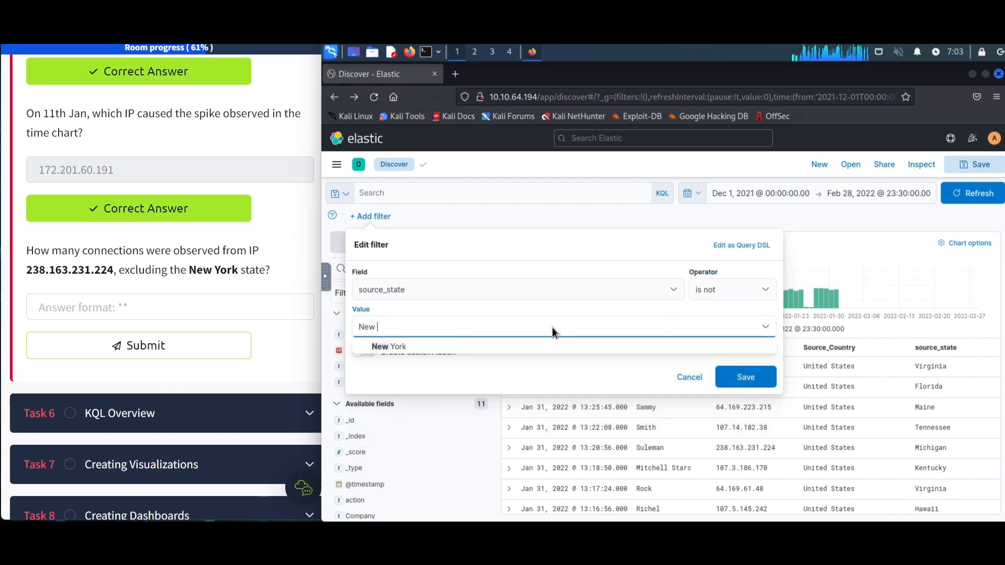
{"action": "left_click", "coordinate": [521, 350]}
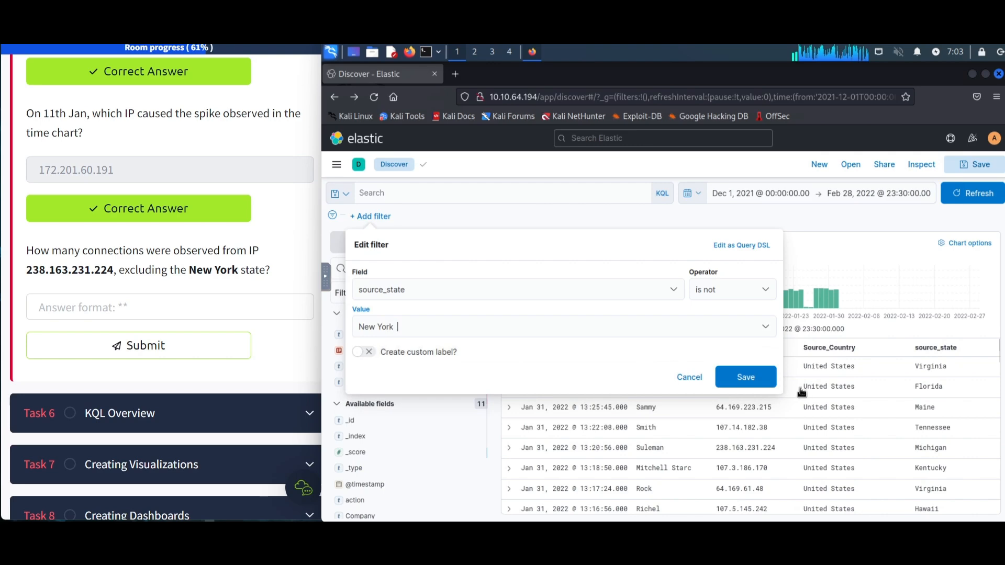
{"action": "left_click", "coordinate": [745, 377]}
Step: Search the filtered logs for the IP 238.163.231.224
{"action": "left_click", "coordinate": [471, 193]}
{"action": "type", "text": "238.163.231.224"}
{"action": "key", "text": "Return"}
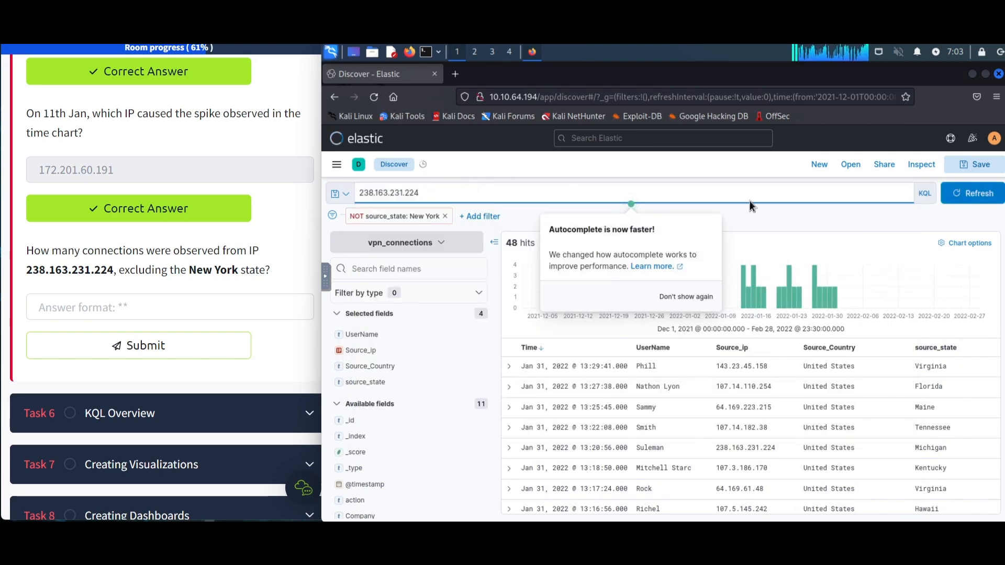
Step: Submit 48 as the number of connections from 238.163.231.224 excluding New York
{"action": "left_click", "coordinate": [151, 312]}
{"action": "type", "text": "48"}
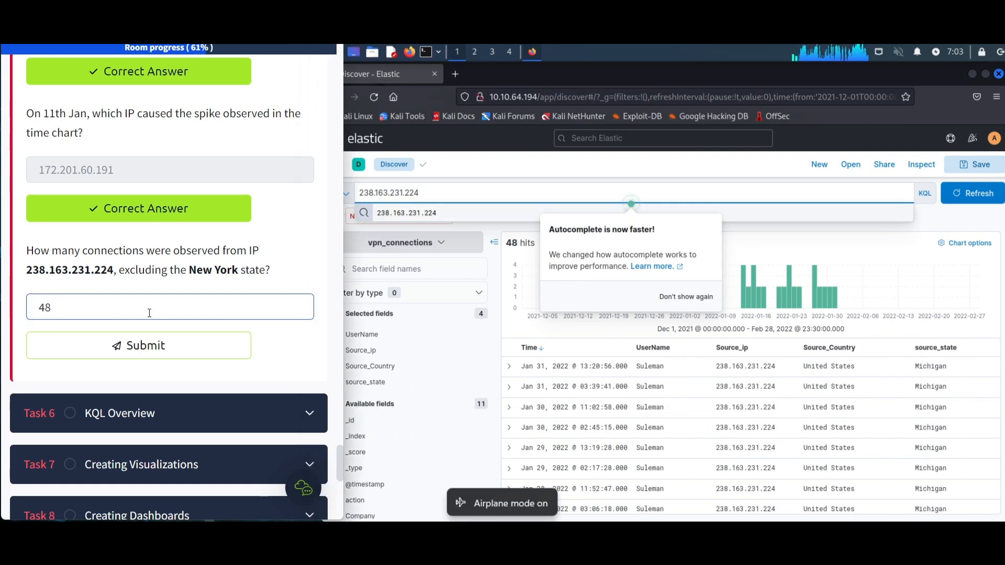
{"action": "key", "text": "Return"}
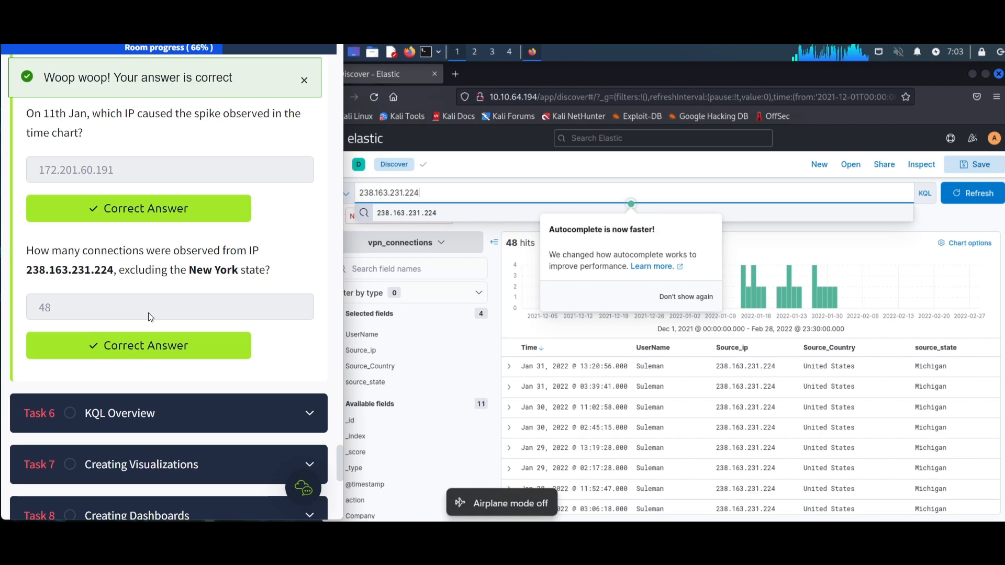
Step: Open Task 6, KQL Overview, and read its introduction to the Kibana Query Language
{"action": "scroll", "coordinate": [186, 314], "scroll_direction": "down", "scroll_amount": 3}
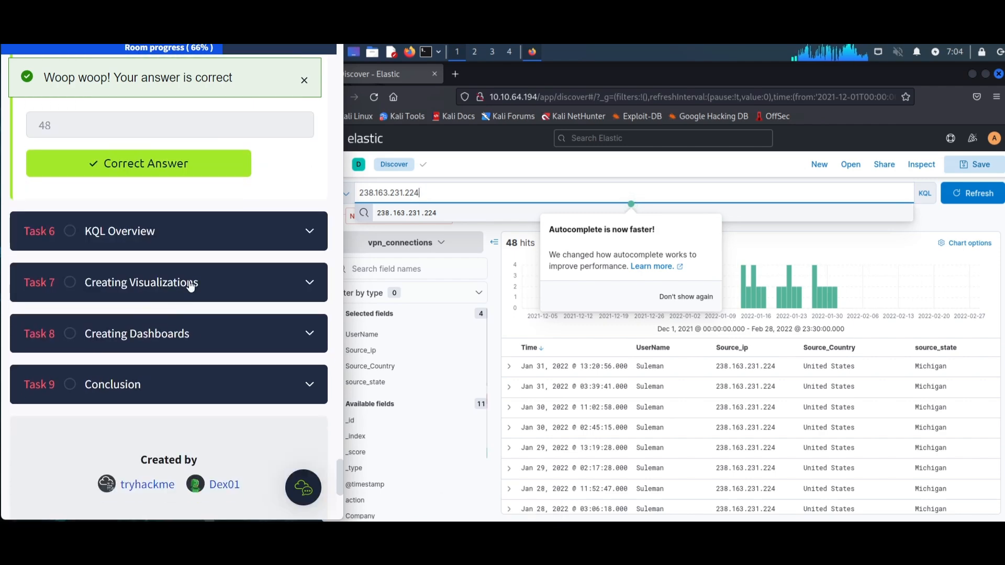
{"action": "left_click", "coordinate": [186, 233]}
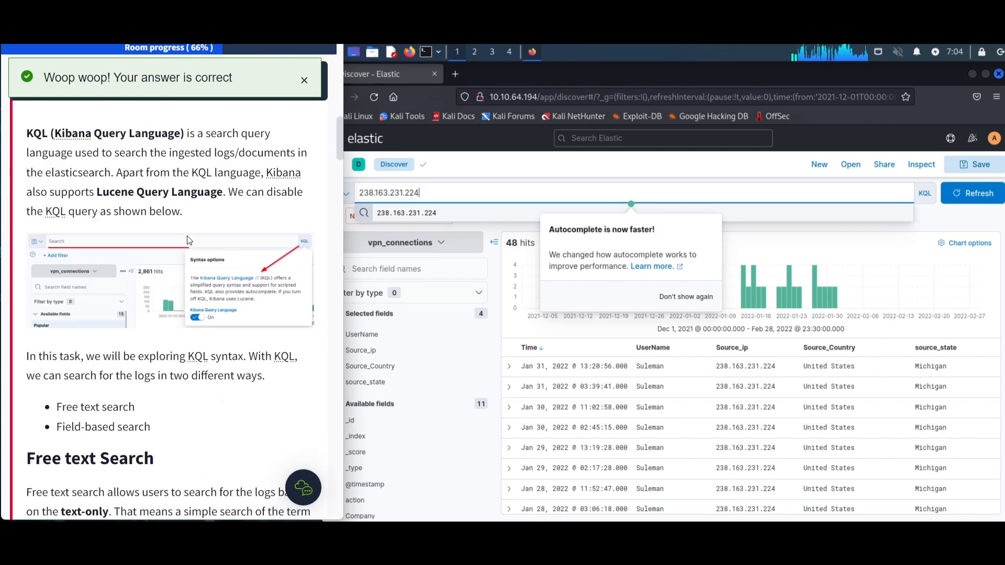
{"action": "scroll", "coordinate": [188, 240], "scroll_direction": "up", "scroll_amount": 2}
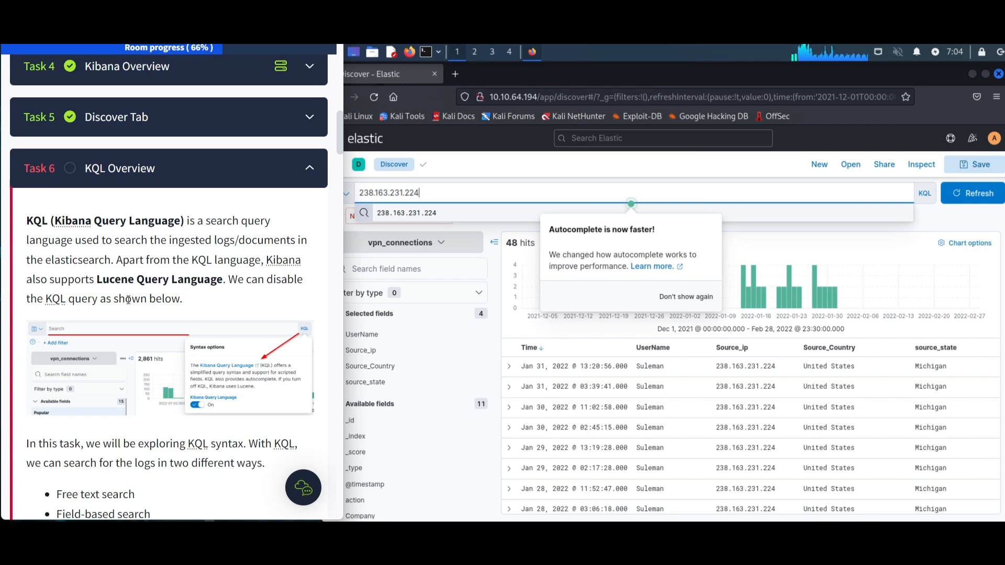
Step: Turn the Kibana Query Language off in the syntax options to use Lucene, and turn it back on
{"action": "left_click", "coordinate": [924, 193]}
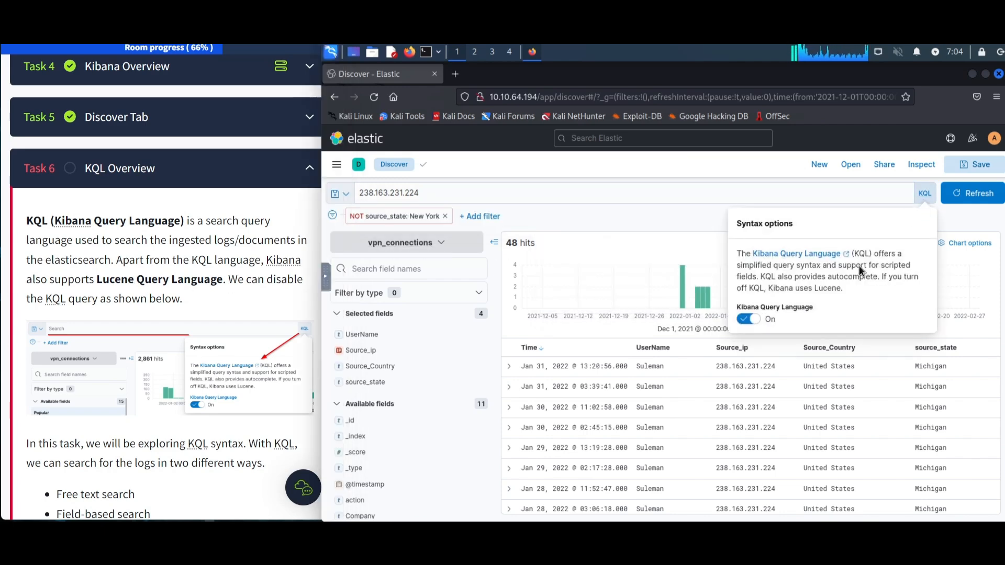
{"action": "left_click", "coordinate": [751, 319]}
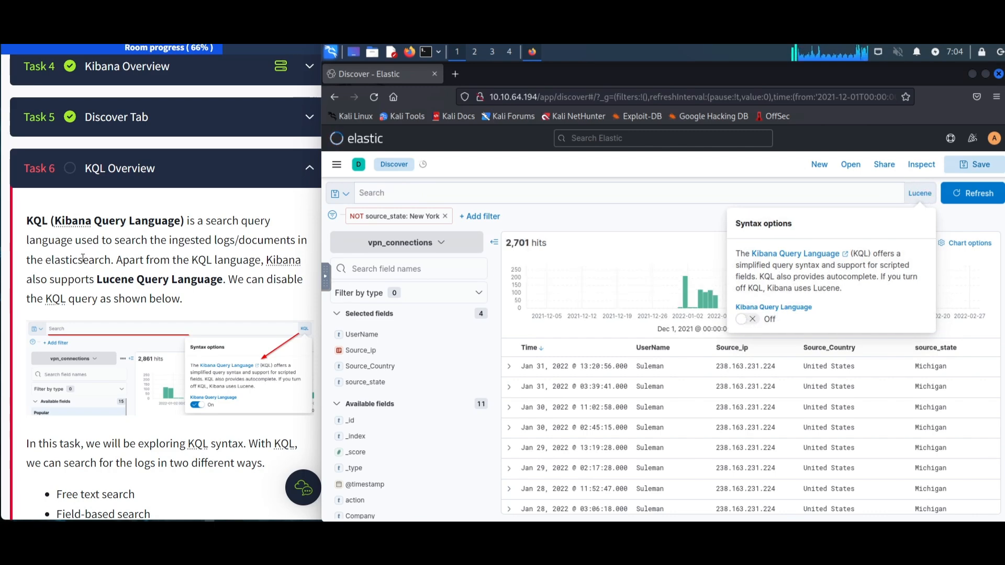
{"action": "left_click", "coordinate": [749, 319]}
{"action": "scroll", "coordinate": [152, 262], "scroll_direction": "down", "scroll_amount": 3}
{"action": "scroll", "coordinate": [126, 227], "scroll_direction": "down", "scroll_amount": 2}
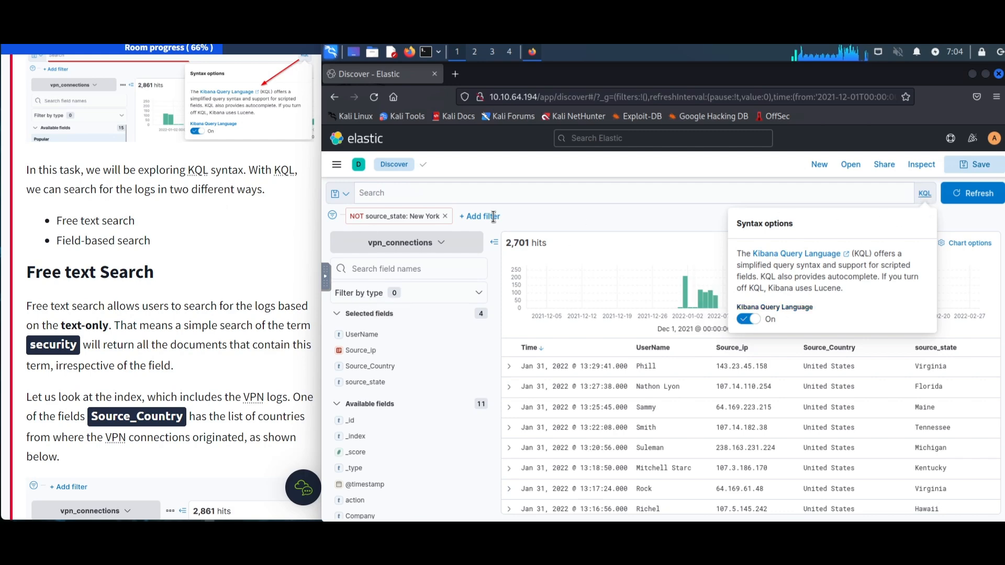
{"action": "left_click", "coordinate": [925, 193]}
Step: Read the Free text Search section about the Source_Country field in the VPN logs
{"action": "scroll", "coordinate": [55, 315], "scroll_direction": "down", "scroll_amount": 1}
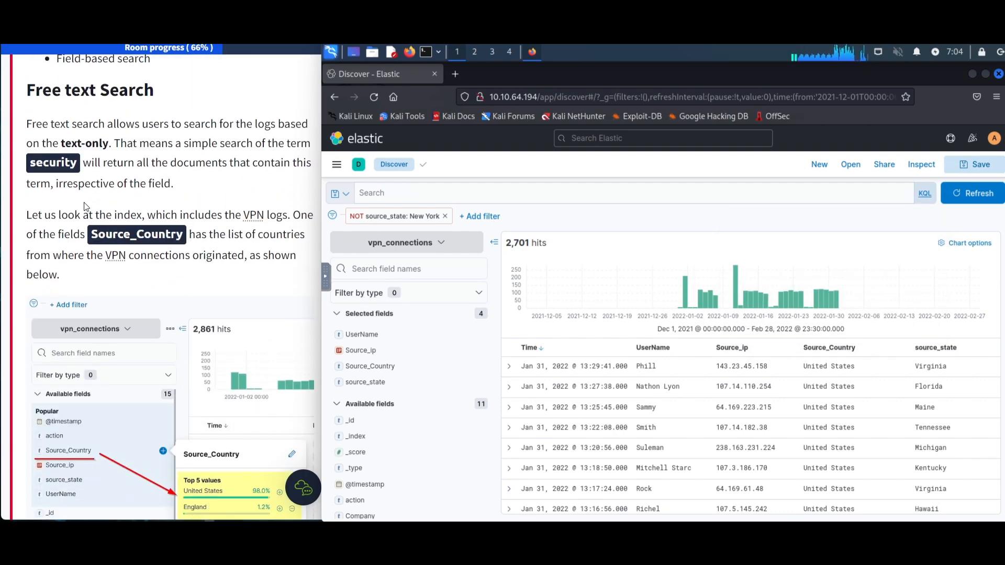
{"action": "scroll", "coordinate": [97, 205], "scroll_direction": "down", "scroll_amount": 4}
{"action": "scroll", "coordinate": [159, 230], "scroll_direction": "up", "scroll_amount": 2}
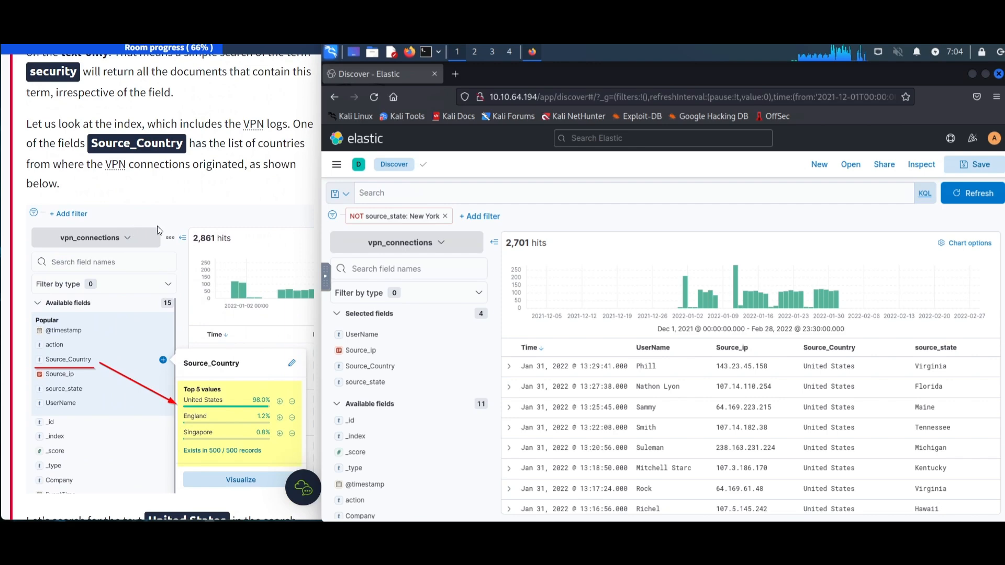
Step: Remove the filter that excludes the New York source_state
{"action": "left_click", "coordinate": [466, 199]}
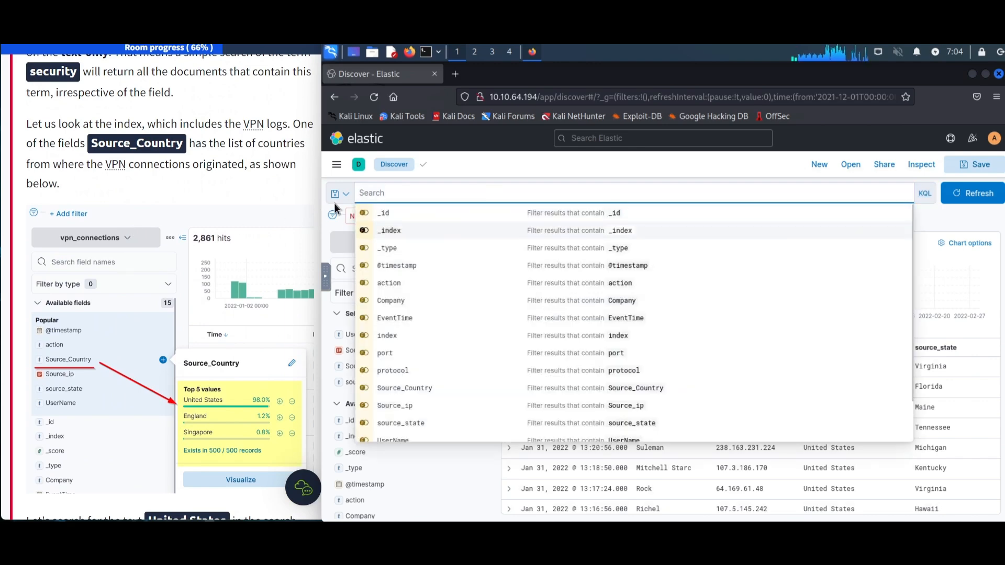
{"action": "type", "text": "\""}
{"action": "left_click", "coordinate": [445, 216]}
Step: Try a free-text search for the username in the newest log entry, entered in lowercase
{"action": "left_click", "coordinate": [412, 189]}
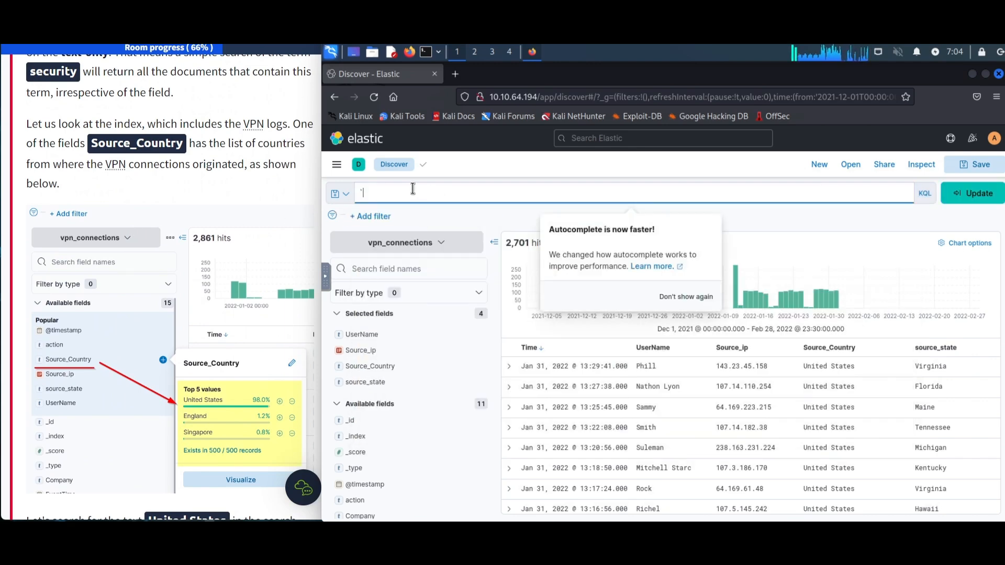
{"action": "key", "text": "BackSpace"}
{"action": "type", "text": "e"}
{"action": "type", "text": "a"}
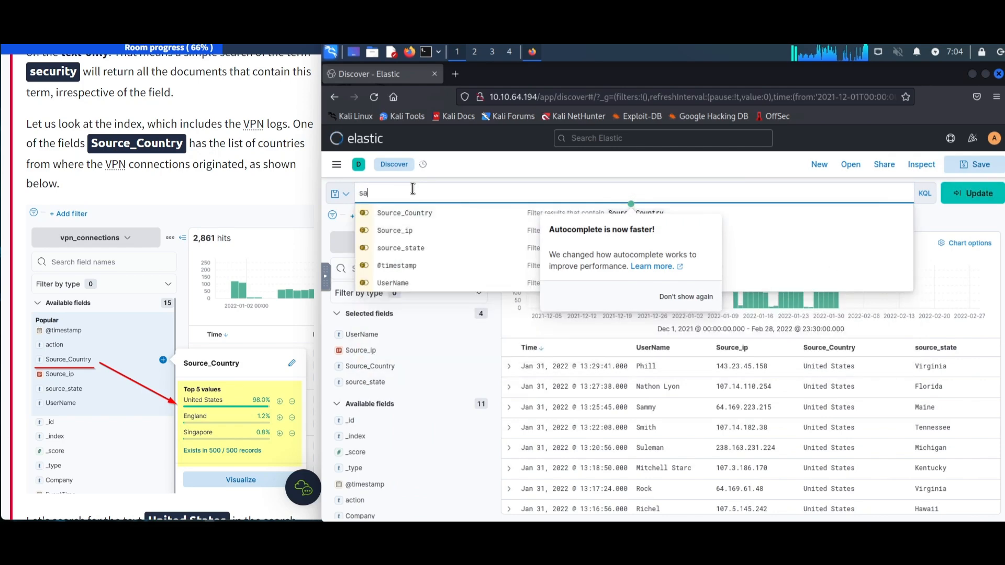
{"action": "type", "text": "hill"}
{"action": "key", "text": "Return"}
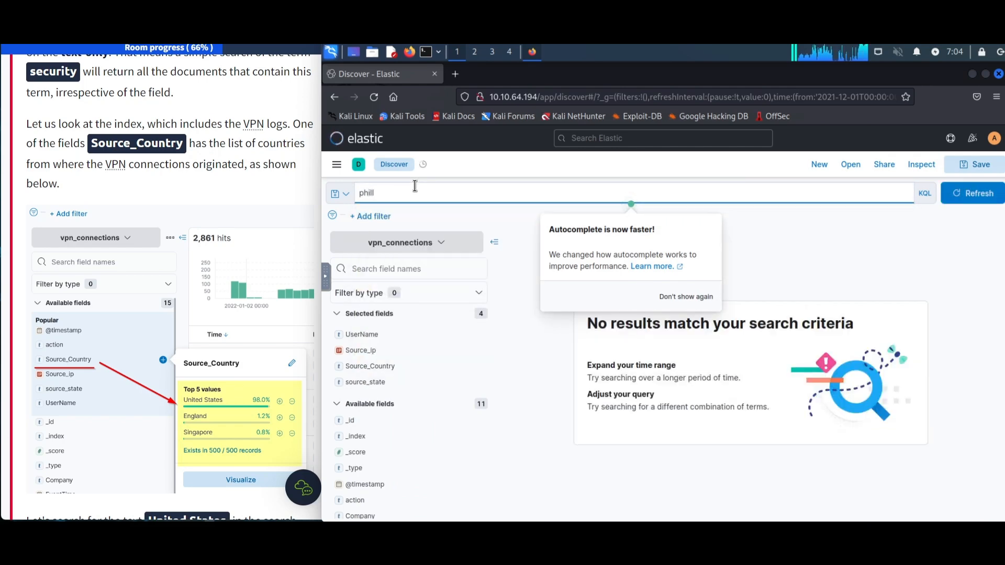
Step: Search the VPN logs for the same username with a capital first letter
{"action": "key", "text": "BackSpace"}
{"action": "key", "text": "BackSpace"}
{"action": "key", "text": "BackSpace"}
{"action": "key", "text": "BackSpace"}
{"action": "key", "text": "BackSpace"}
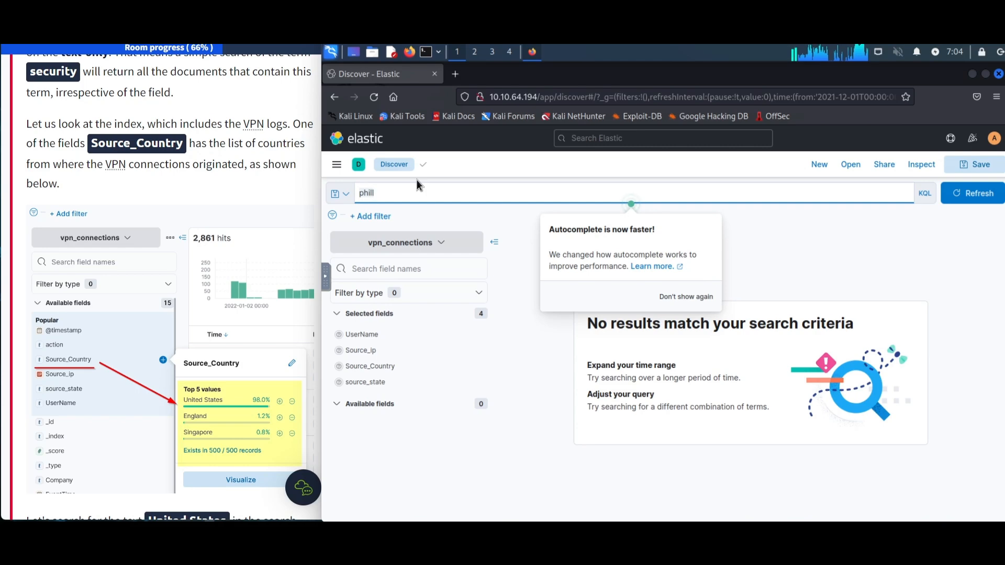
{"action": "type", "text": "Phill"}
{"action": "key", "text": "Return"}
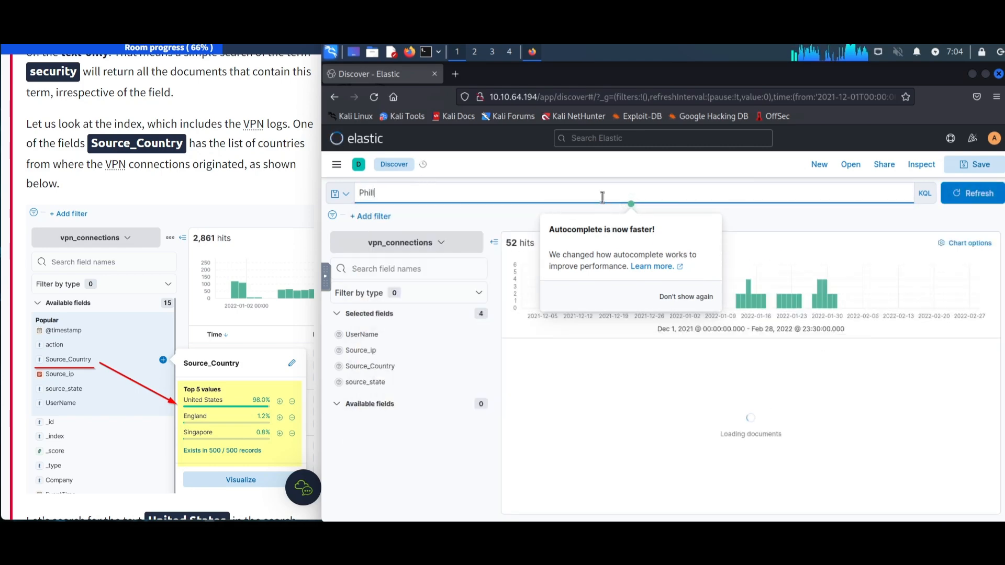
Step: Clear the username from the search query
{"action": "key", "text": "BackSpace"}
{"action": "key", "text": "BackSpace"}
{"action": "key", "text": "BackSpace"}
{"action": "key", "text": "BackSpace"}
{"action": "key", "text": "BackSpace"}
Step: Read the Task 6 sections on wildcards, logical operators and field-based search through to the questions
{"action": "scroll", "coordinate": [134, 213], "scroll_direction": "down", "scroll_amount": 12}
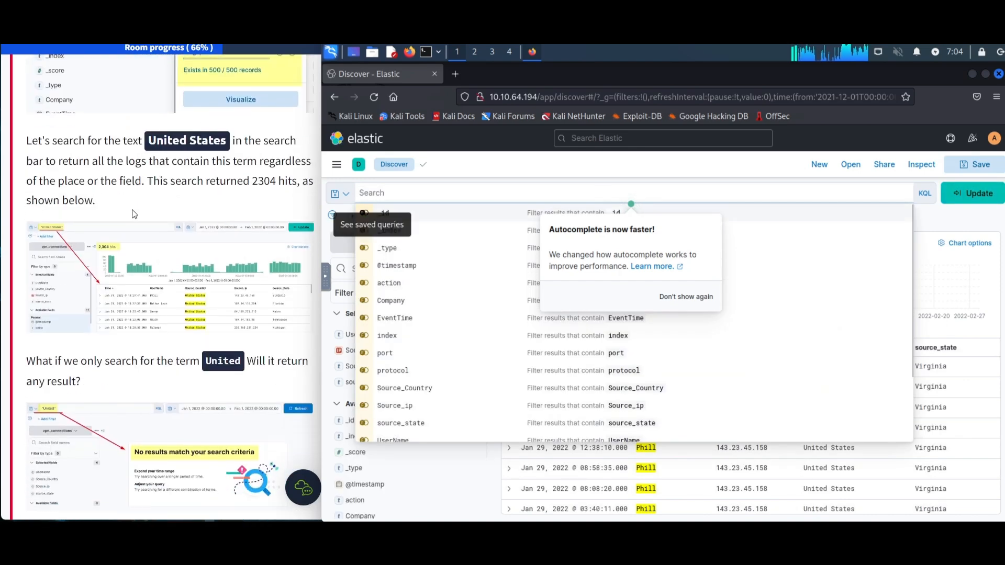
{"action": "scroll", "coordinate": [135, 213], "scroll_direction": "down", "scroll_amount": 7}
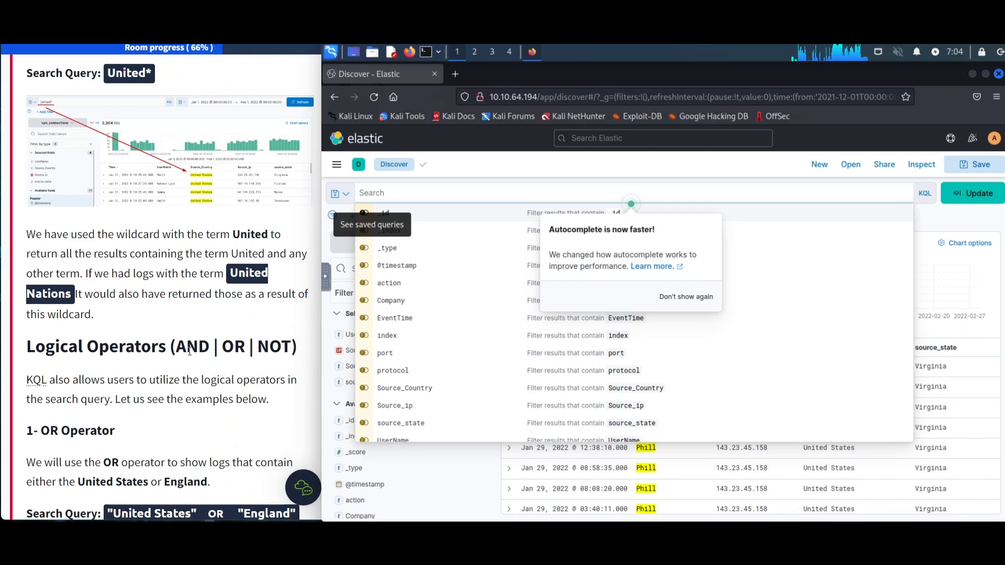
{"action": "scroll", "coordinate": [143, 358], "scroll_direction": "down", "scroll_amount": 10}
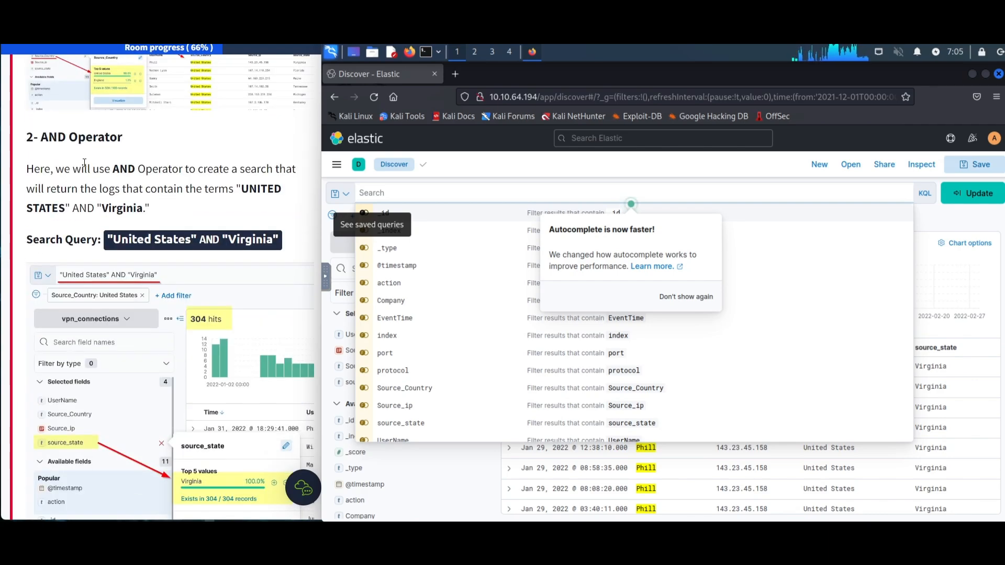
{"action": "scroll", "coordinate": [85, 163], "scroll_direction": "down", "scroll_amount": 7}
{"action": "scroll", "coordinate": [86, 273], "scroll_direction": "down", "scroll_amount": 7}
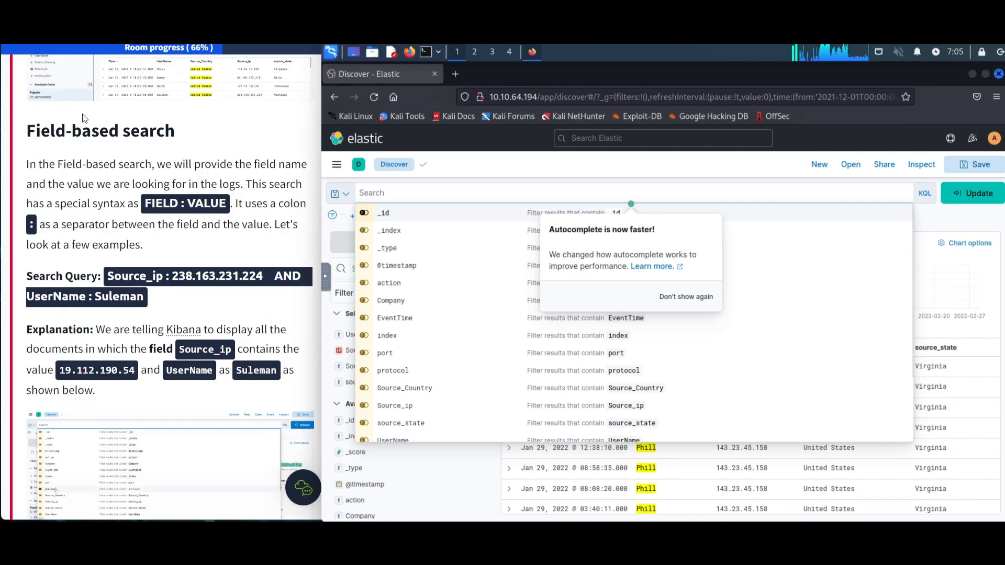
{"action": "scroll", "coordinate": [141, 254], "scroll_direction": "down", "scroll_amount": 3}
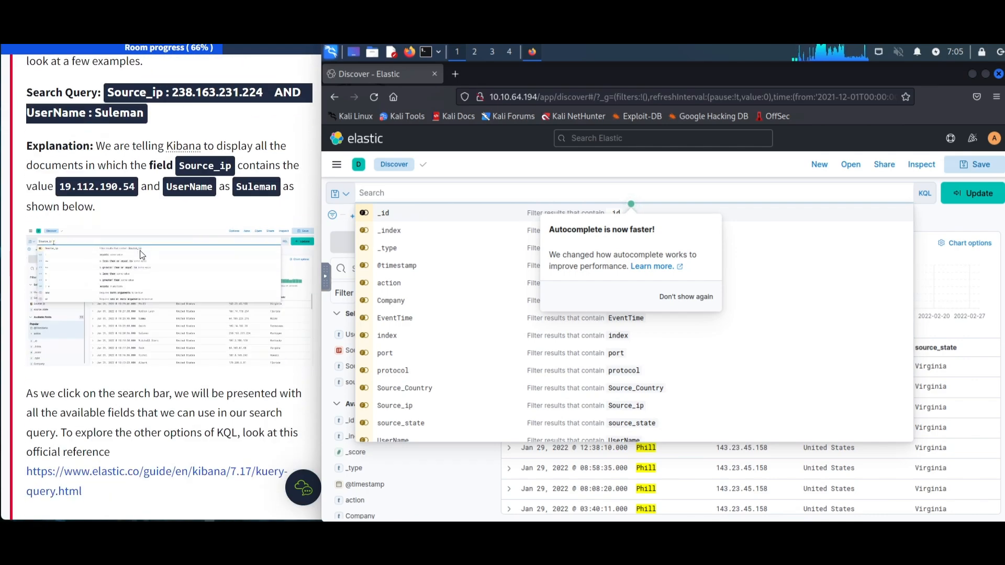
{"action": "scroll", "coordinate": [140, 253], "scroll_direction": "down", "scroll_amount": 7}
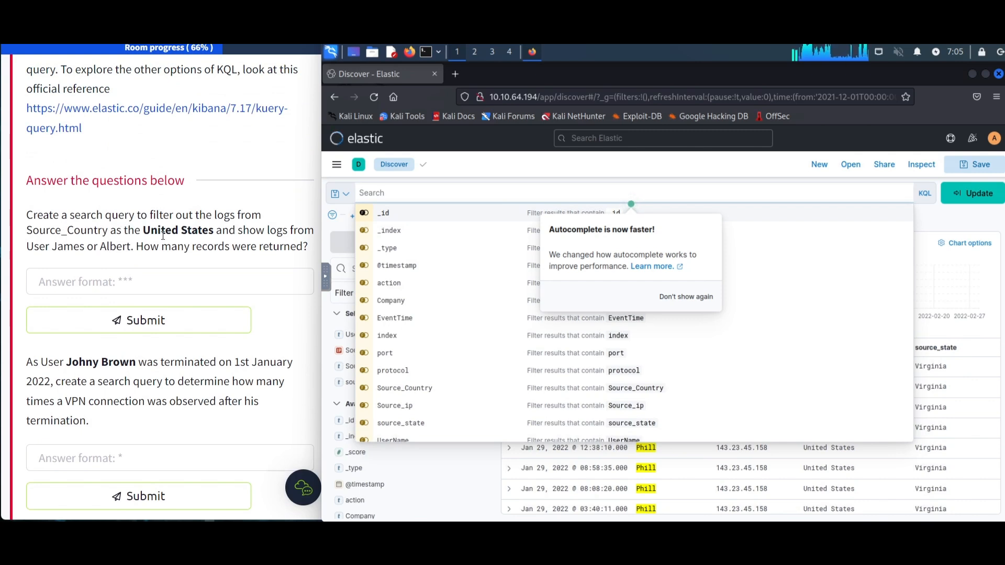
Step: Add a filter where Source_Country is United States
{"action": "left_click", "coordinate": [437, 182]}
{"action": "left_click", "coordinate": [374, 217]}
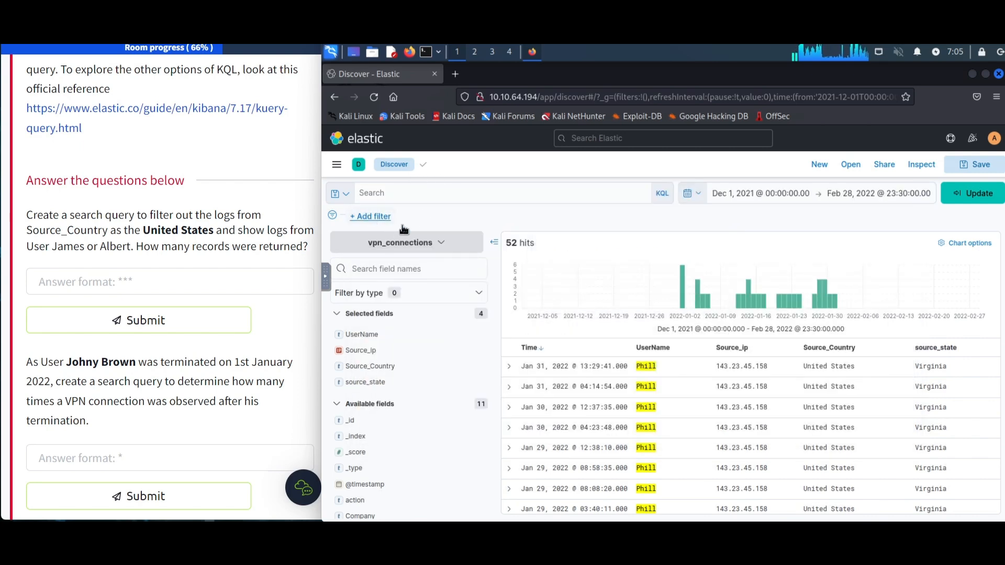
{"action": "left_click", "coordinate": [407, 291]}
{"action": "type", "text": "sour"}
{"action": "left_click", "coordinate": [453, 308]}
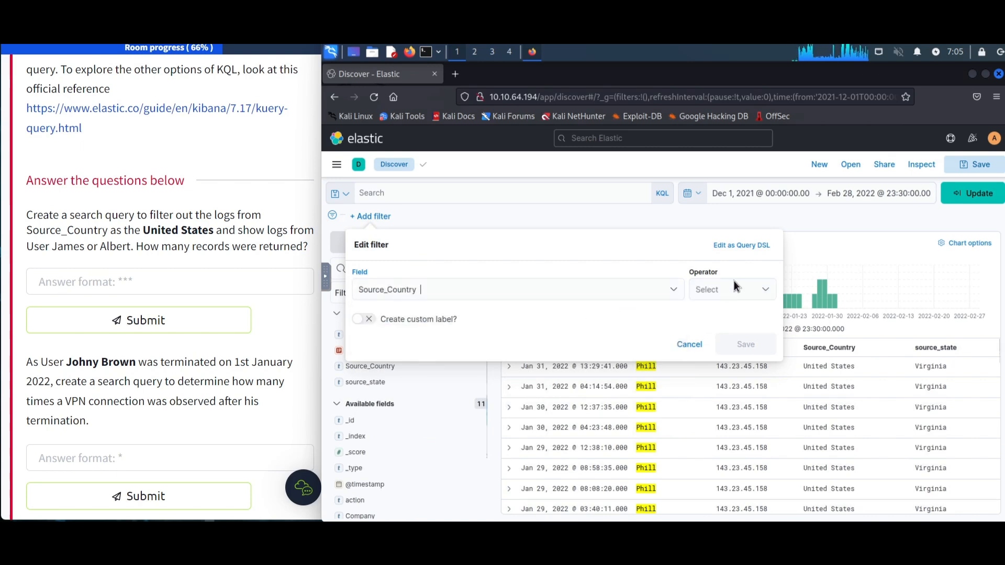
{"action": "left_click", "coordinate": [735, 288]}
{"action": "left_click", "coordinate": [712, 324]}
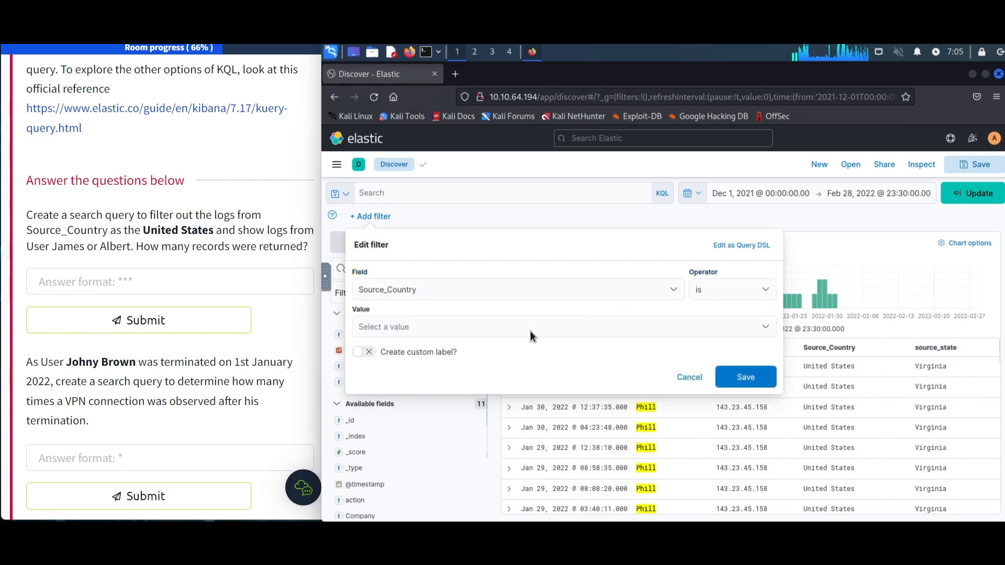
{"action": "left_click", "coordinate": [530, 331]}
{"action": "type", "text": "U"}
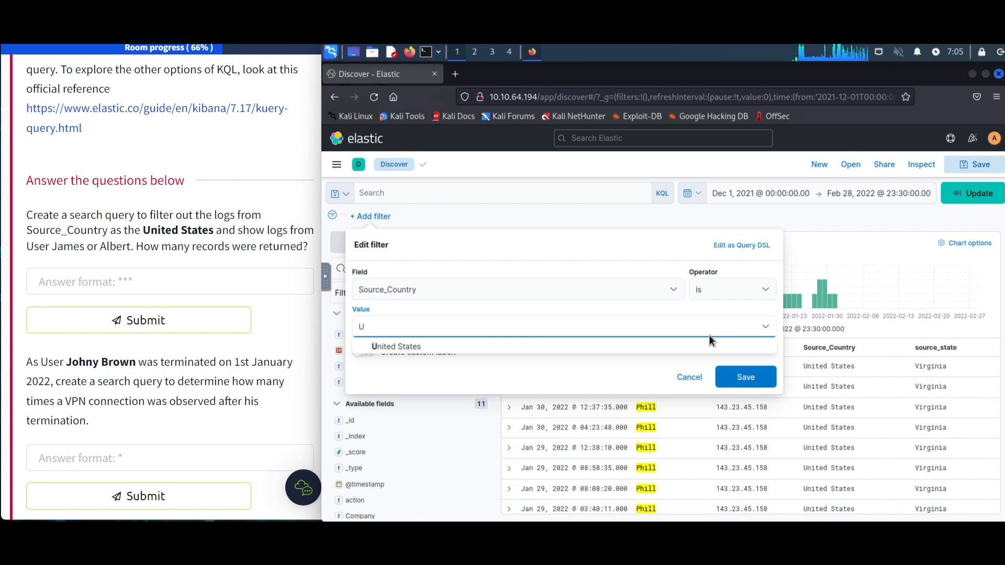
{"action": "left_click", "coordinate": [683, 347]}
{"action": "left_click", "coordinate": [745, 377]}
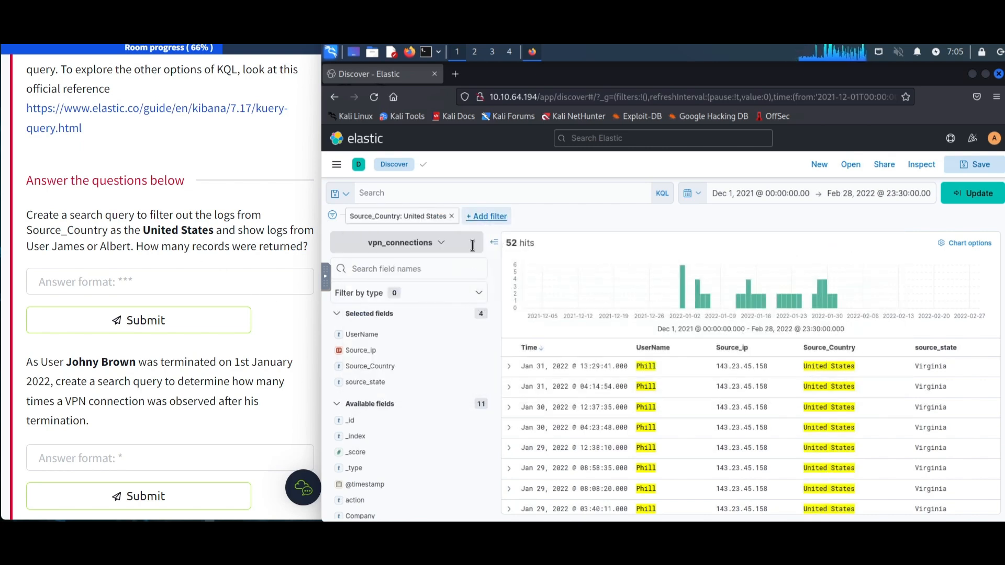
Step: Try a UserName "is one of" filter with the first question's two usernames entered as one comma-separated value
{"action": "left_click", "coordinate": [486, 216]}
{"action": "left_click", "coordinate": [531, 290]}
{"action": "type", "text": "USer"}
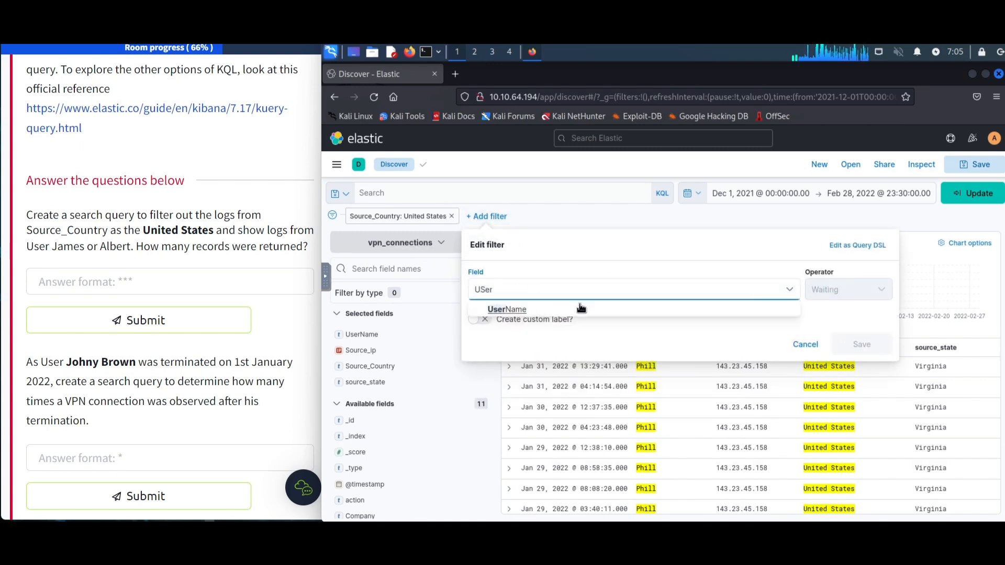
{"action": "left_click", "coordinate": [581, 308]}
{"action": "left_click", "coordinate": [832, 289]}
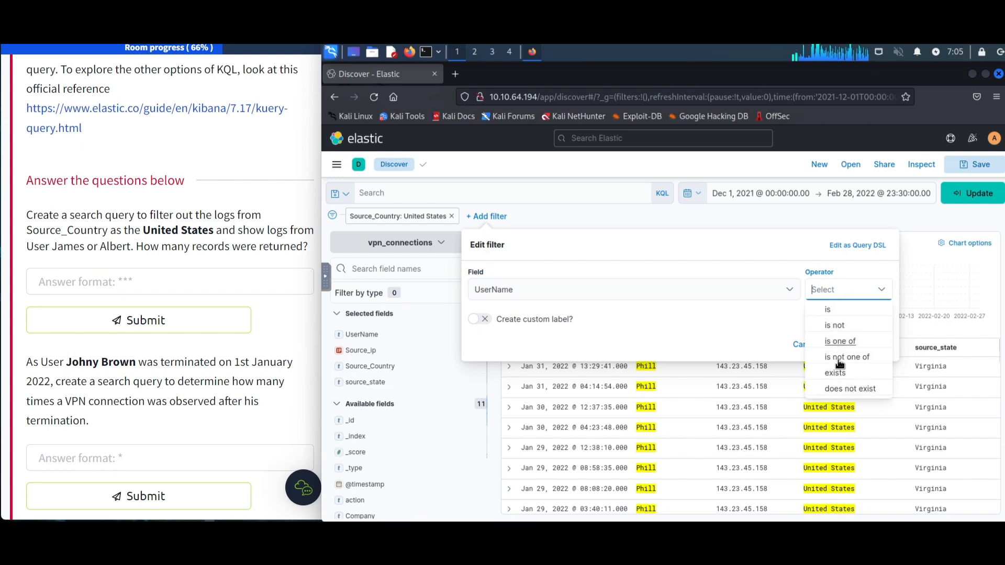
{"action": "key", "text": "Return"}
{"action": "left_click", "coordinate": [620, 326]}
{"action": "type", "text": "James , "}
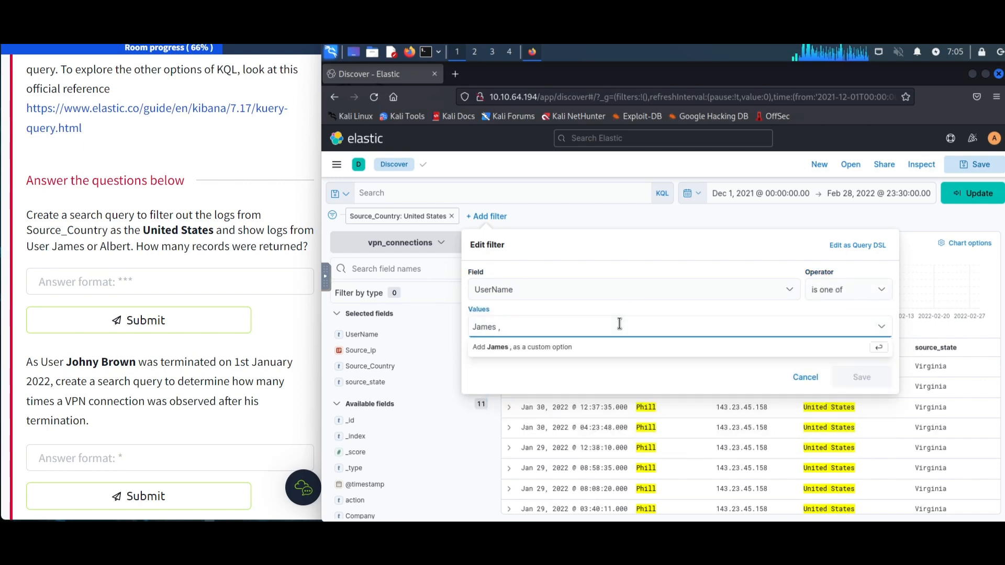
{"action": "type", "text": "Albert"}
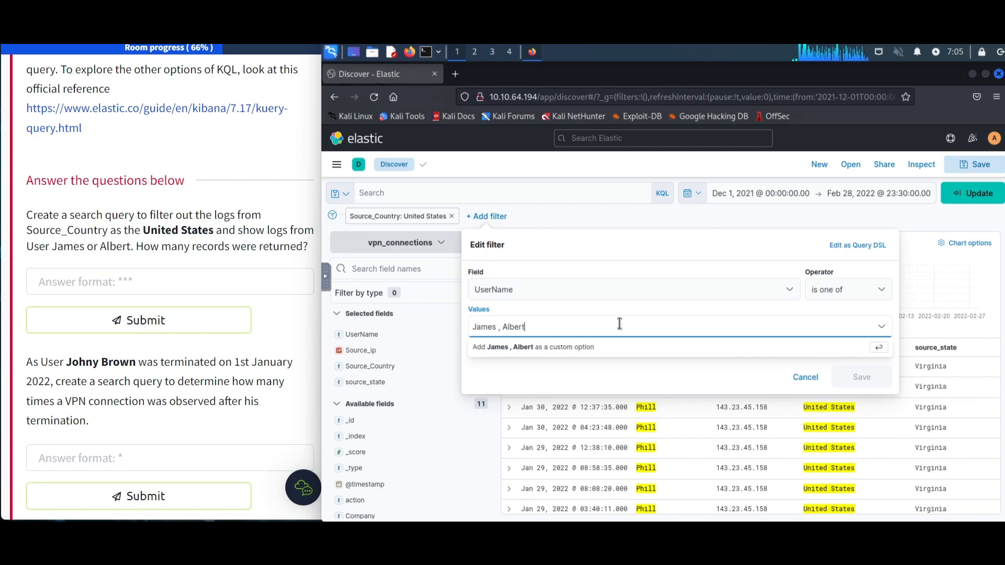
{"action": "left_click", "coordinate": [684, 357]}
{"action": "left_click", "coordinate": [862, 377]}
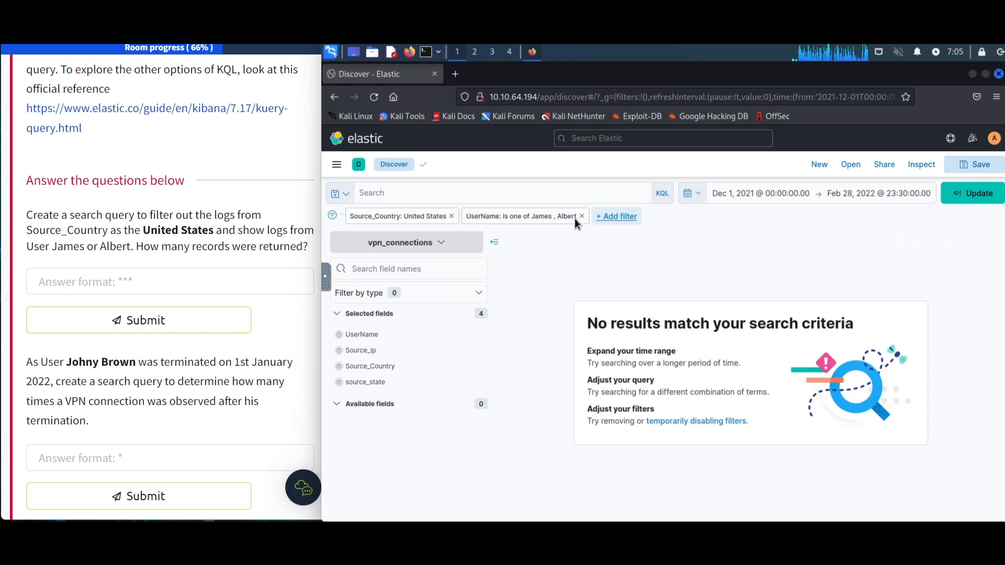
Step: Try re-entering the UserName filter's values without a comma, and remove the filter
{"action": "left_click", "coordinate": [551, 216]}
{"action": "left_click", "coordinate": [544, 263]}
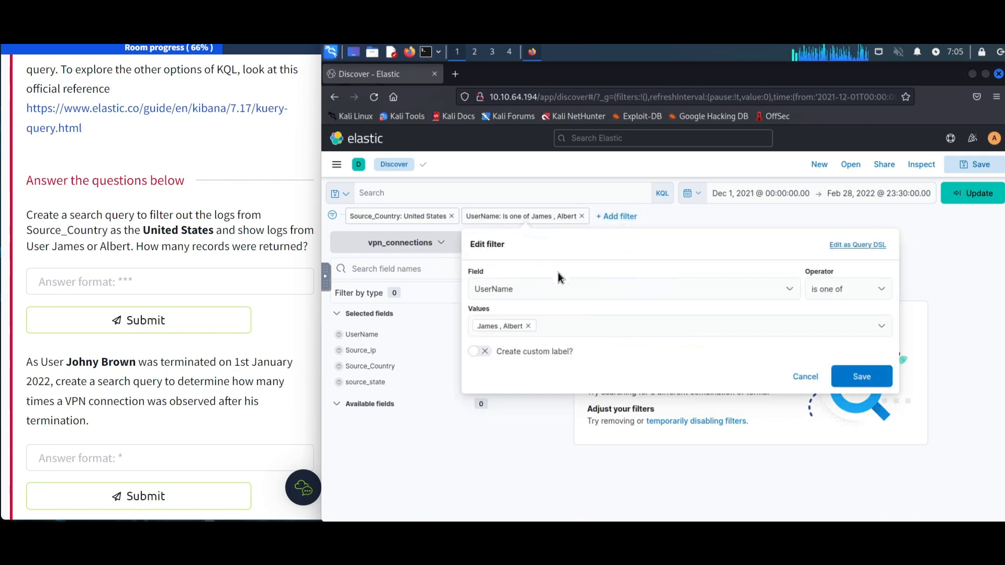
{"action": "left_click", "coordinate": [524, 324]}
{"action": "left_click", "coordinate": [528, 326]}
{"action": "type", "text": "Jame"}
{"action": "type", "text": "s Al"}
{"action": "key", "text": "BackSpace"}
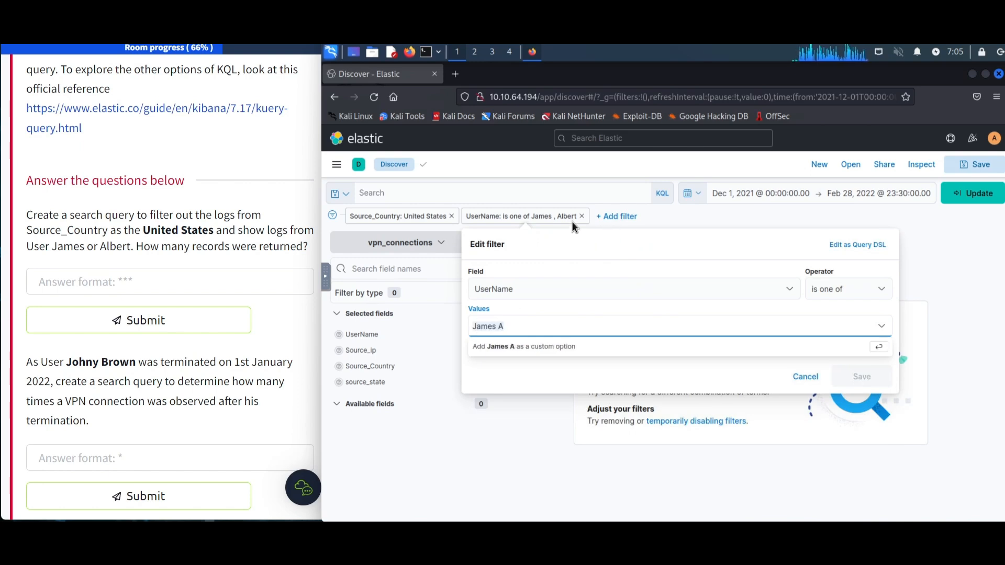
{"action": "key", "text": "Return"}
{"action": "left_click", "coordinate": [581, 216]}
Step: Run a KQL query on the UserName field with the first question's two usernames in quotes, joined by "and"
{"action": "left_click", "coordinate": [575, 202]}
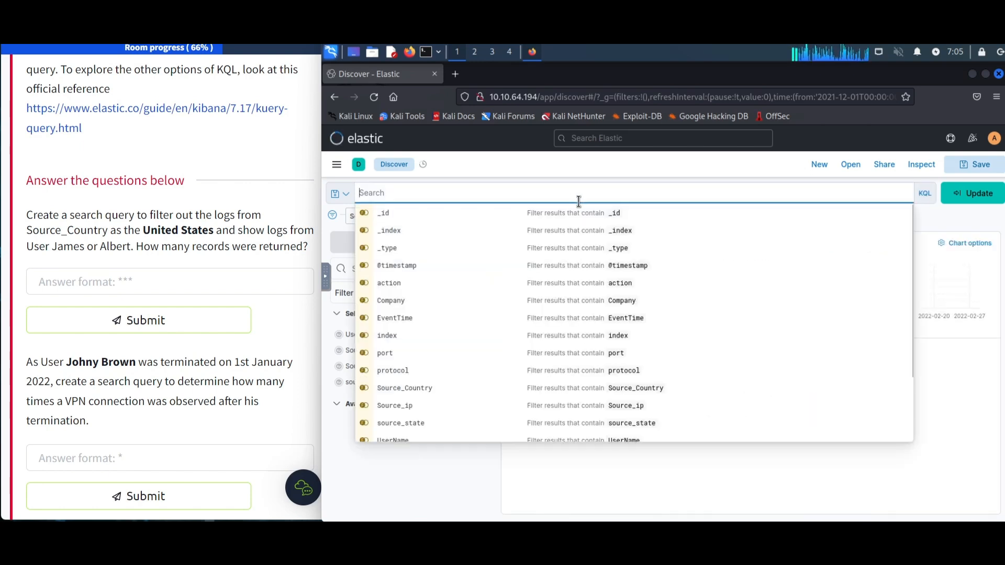
{"action": "type", "text": "Use"}
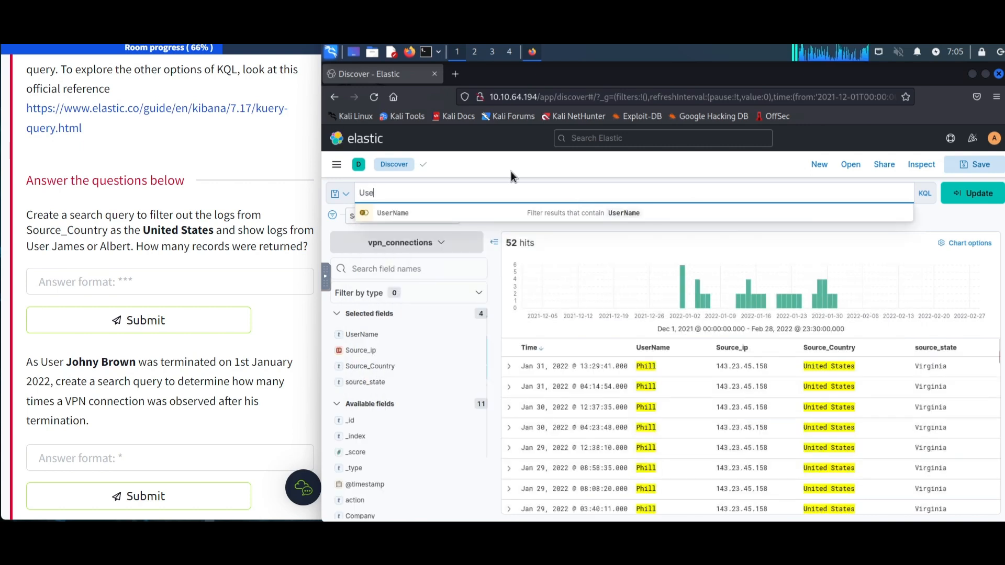
{"action": "type", "text": "rname"}
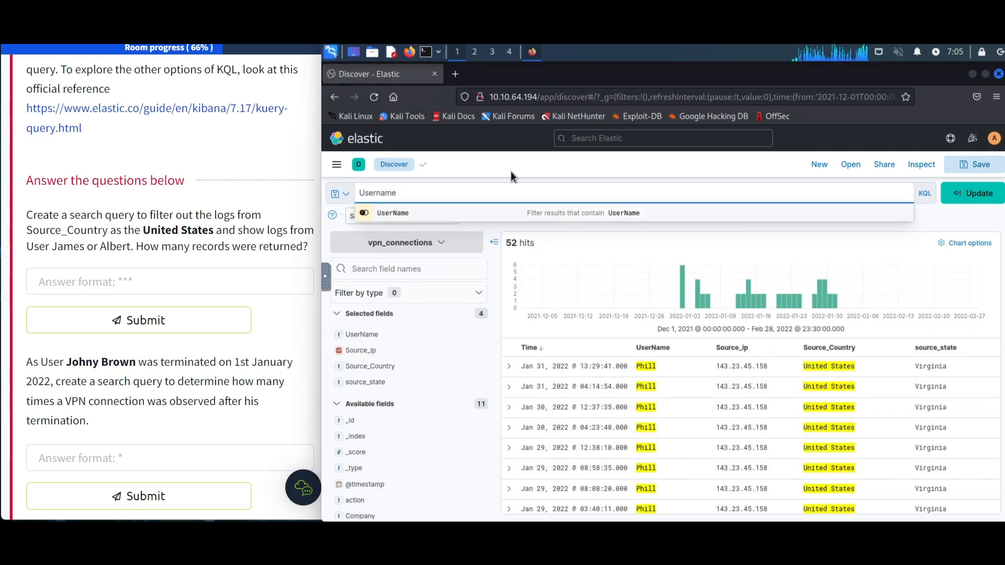
{"action": "type", "text": " : "}
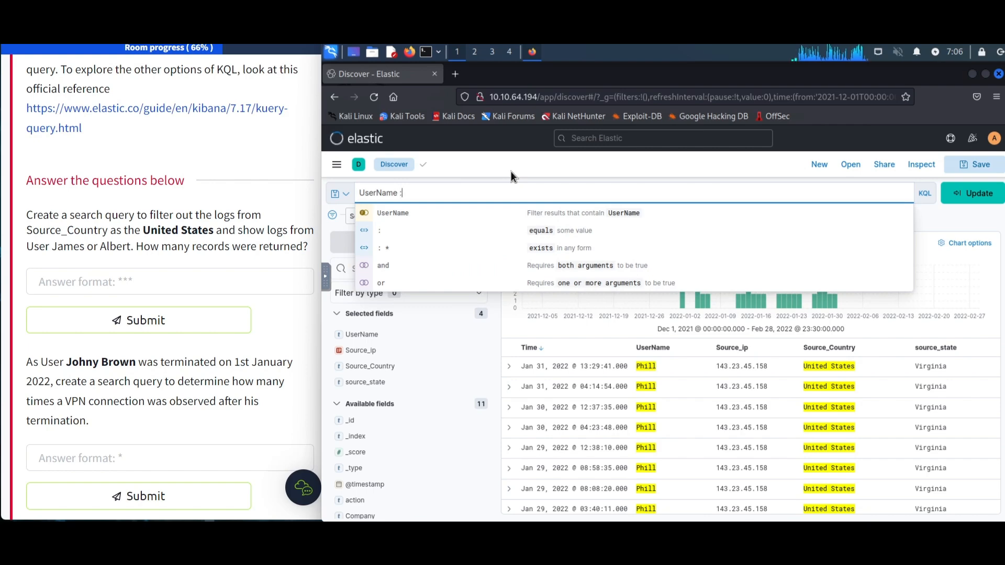
{"action": "type", "text": "\"jame"}
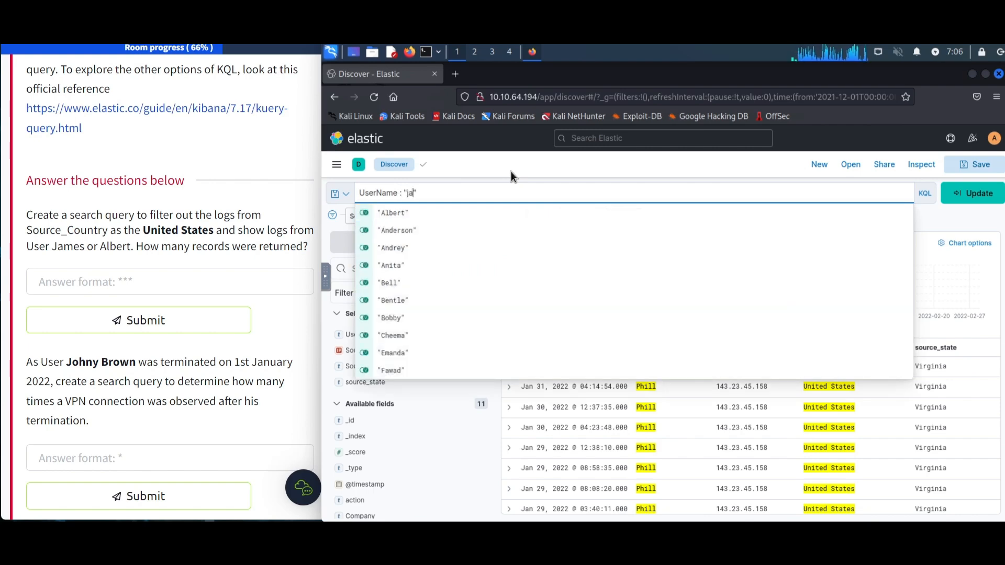
{"action": "type", "text": "s"}
{"action": "key", "text": "Left"}
{"action": "key", "text": "Left"}
{"action": "key", "text": "Left"}
{"action": "key", "text": "Left"}
{"action": "key", "text": "BackSpace"}
{"action": "type", "text": "J"}
{"action": "key", "text": "End"}
{"action": "type", "text": "and \"Albert"}
{"action": "key", "text": "Return"}
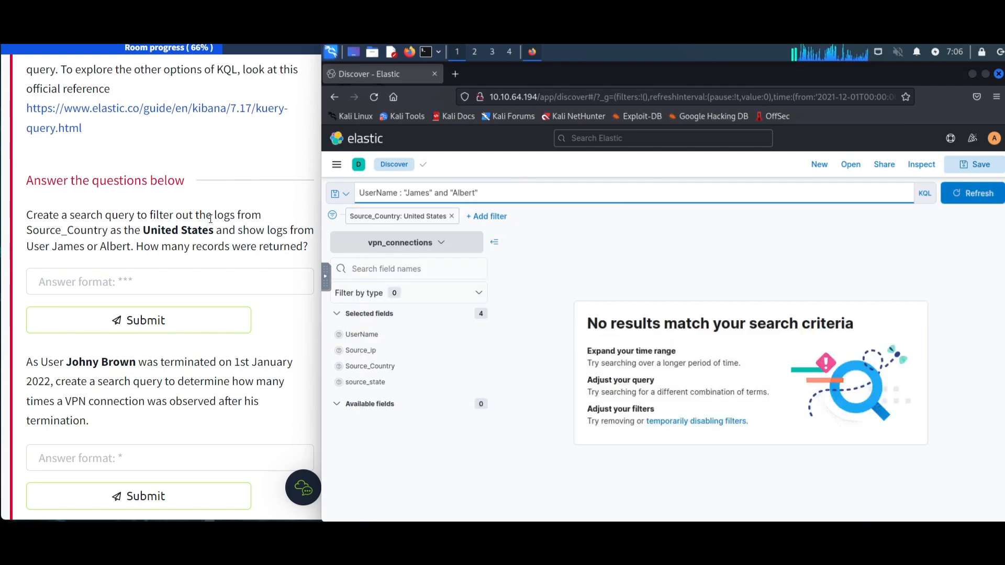
Step: Review the Task 6 examples for the NOT, AND and OR operators and the field-based search syntax
{"action": "scroll", "coordinate": [168, 230], "scroll_direction": "up", "scroll_amount": 5}
{"action": "scroll", "coordinate": [132, 222], "scroll_direction": "up", "scroll_amount": 4}
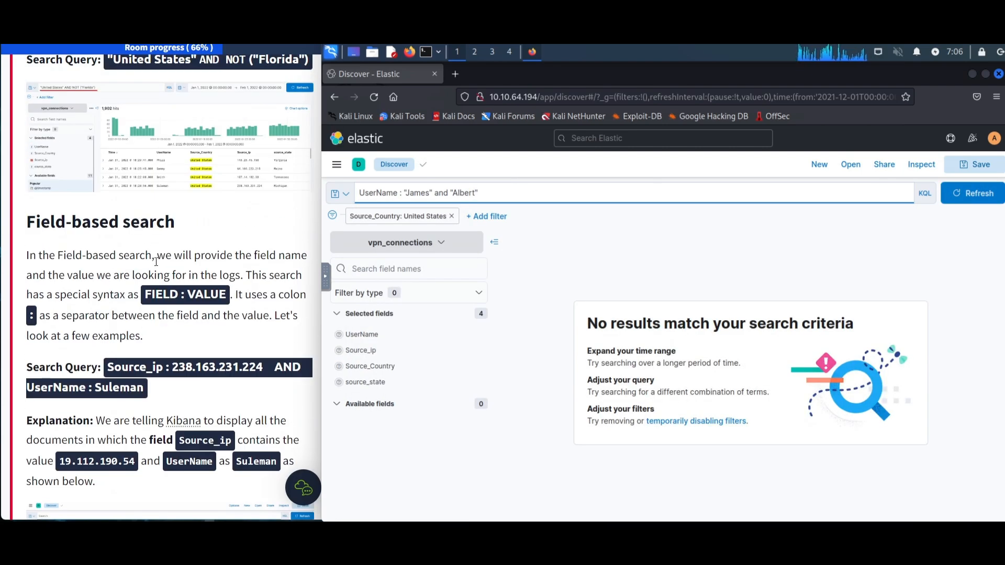
{"action": "scroll", "coordinate": [155, 390], "scroll_direction": "up", "scroll_amount": 5}
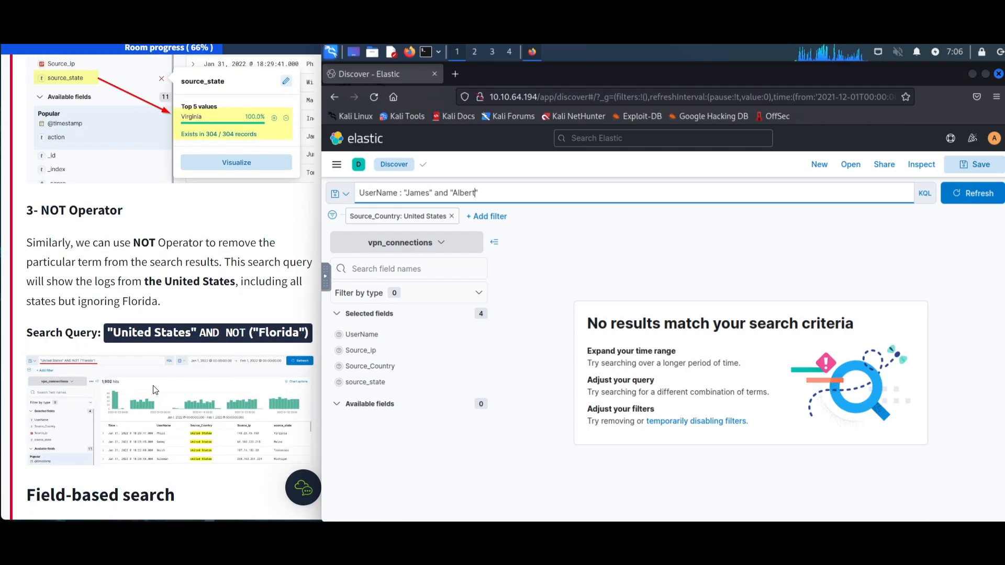
{"action": "scroll", "coordinate": [152, 347], "scroll_direction": "up", "scroll_amount": 9}
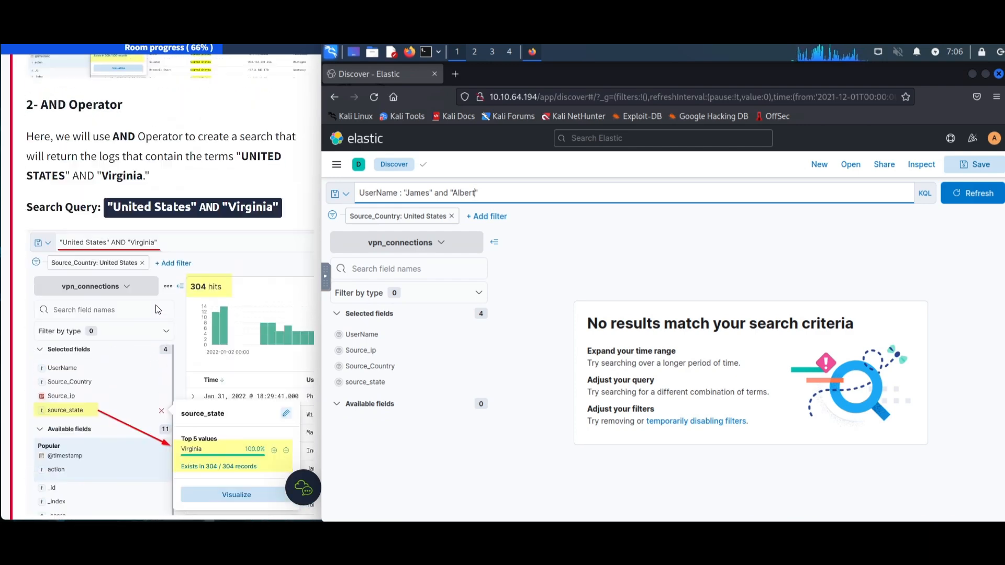
{"action": "scroll", "coordinate": [245, 327], "scroll_direction": "up", "scroll_amount": 7}
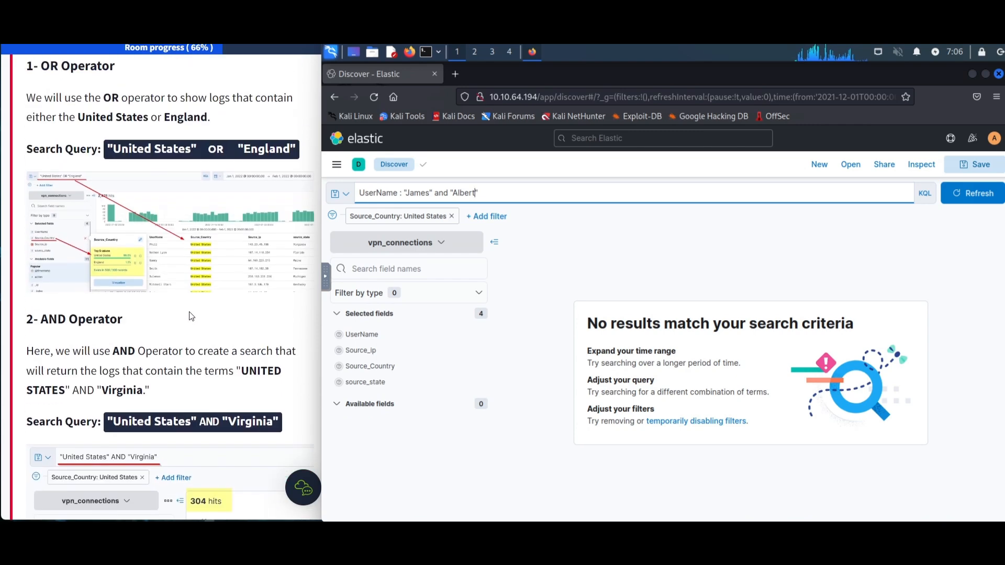
{"action": "scroll", "coordinate": [191, 314], "scroll_direction": "down", "scroll_amount": 20}
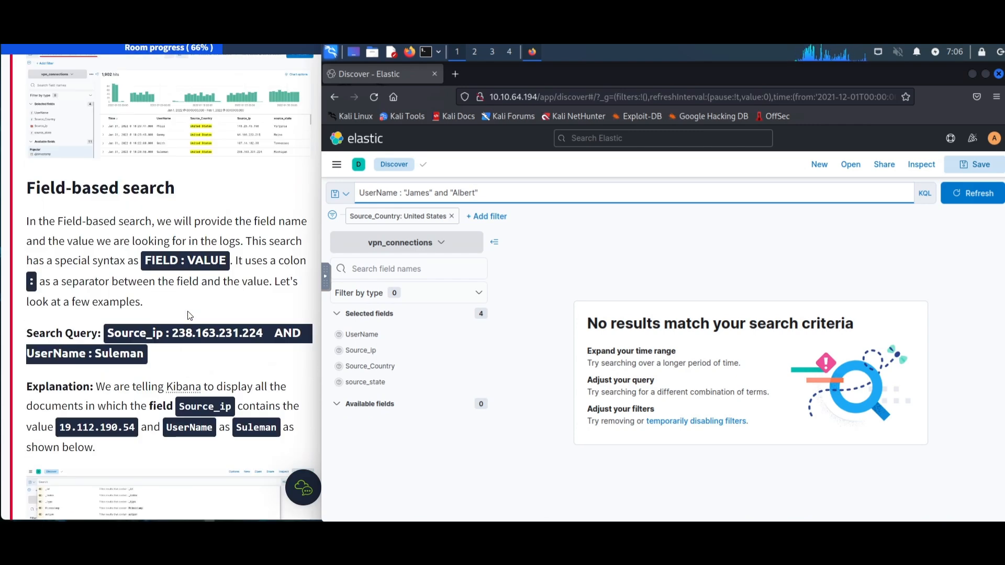
Step: Rerun the UserName query with different spacing around the colon, ending with a space only after it
{"action": "left_click", "coordinate": [399, 194]}
{"action": "key", "text": "BackSpace"}
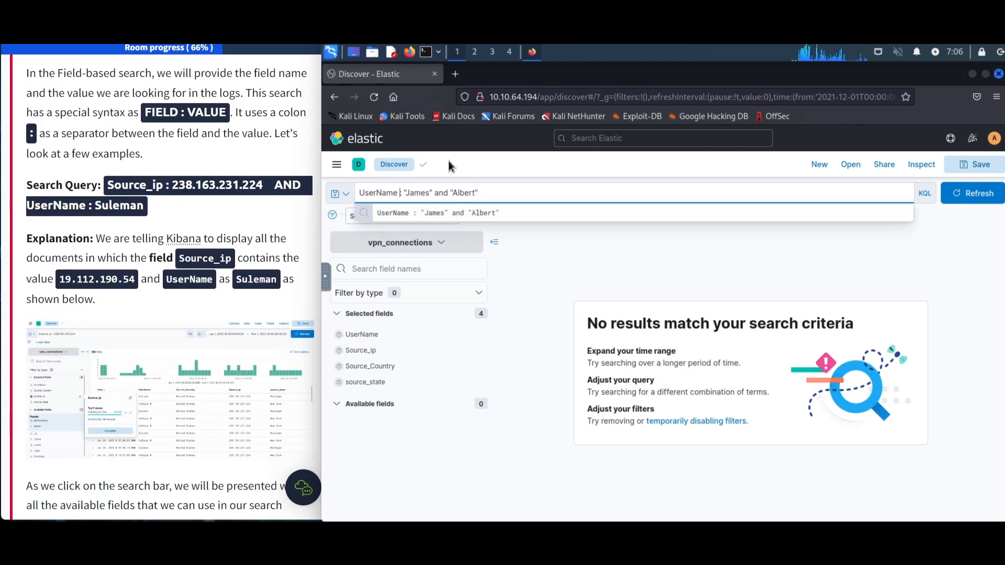
{"action": "key", "text": "Delete"}
{"action": "key", "text": "Return"}
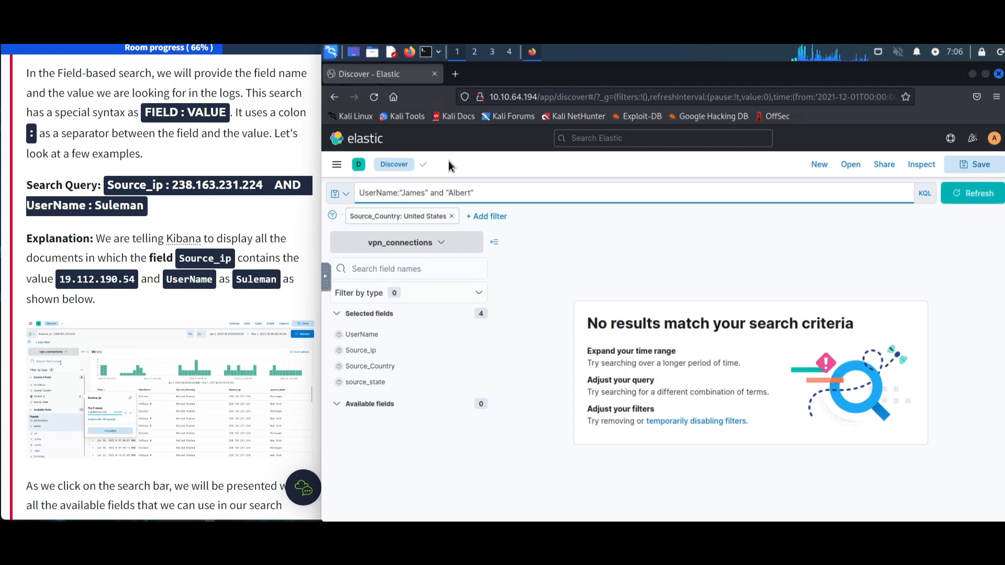
{"action": "key", "text": "Return"}
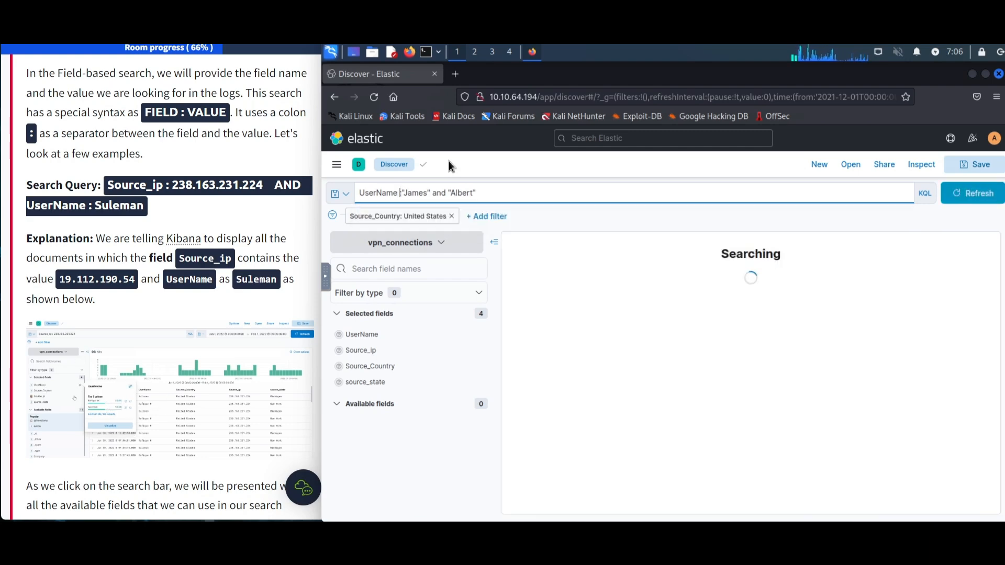
{"action": "key", "text": "BackSpace"}
{"action": "key", "text": "Return"}
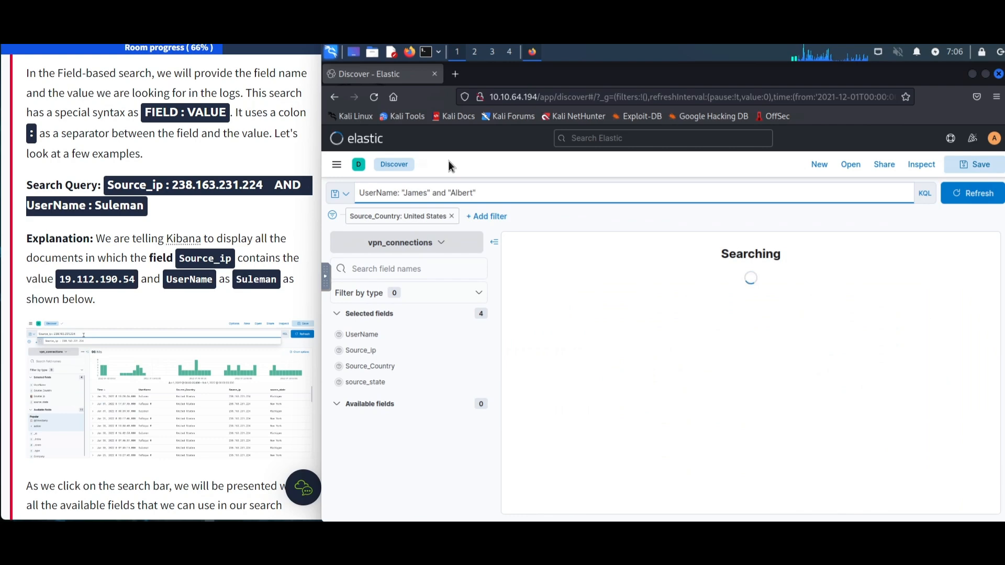
Step: Replace the lowercase operator in the UserName query with an uppercase AND and rerun the search
{"action": "key", "text": "Right"}
{"action": "key", "text": "Right"}
{"action": "key", "text": "Right"}
{"action": "key", "text": "Right"}
{"action": "key", "text": "Right"}
{"action": "key", "text": "Right"}
{"action": "key", "text": "Right"}
{"action": "key", "text": "Right"}
{"action": "key", "text": "Right"}
{"action": "key", "text": "Right"}
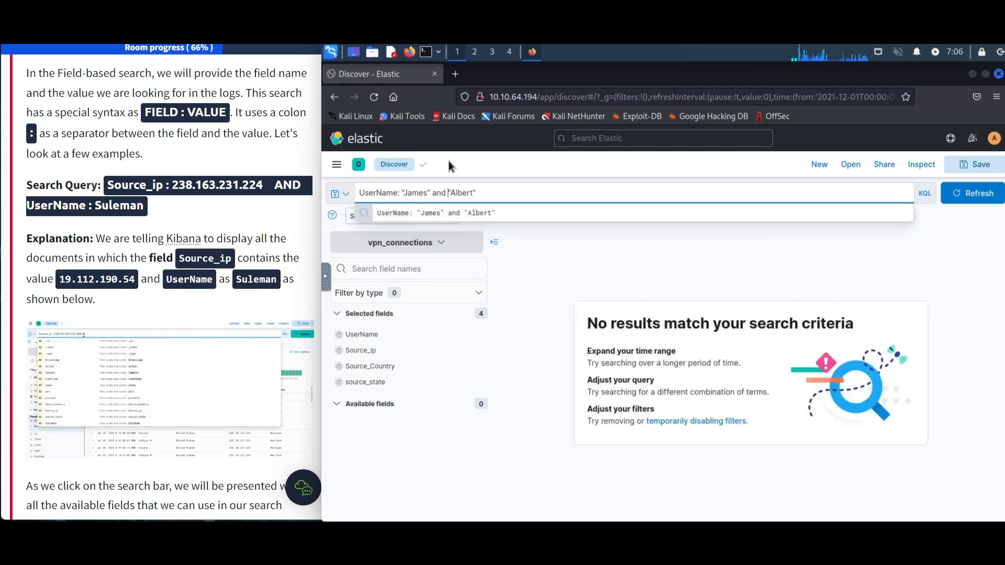
{"action": "key", "text": "BackSpace"}
{"action": "key", "text": "BackSpace"}
{"action": "key", "text": "BackSpace"}
{"action": "key", "text": "BackSpace"}
{"action": "type", "text": "AND"}
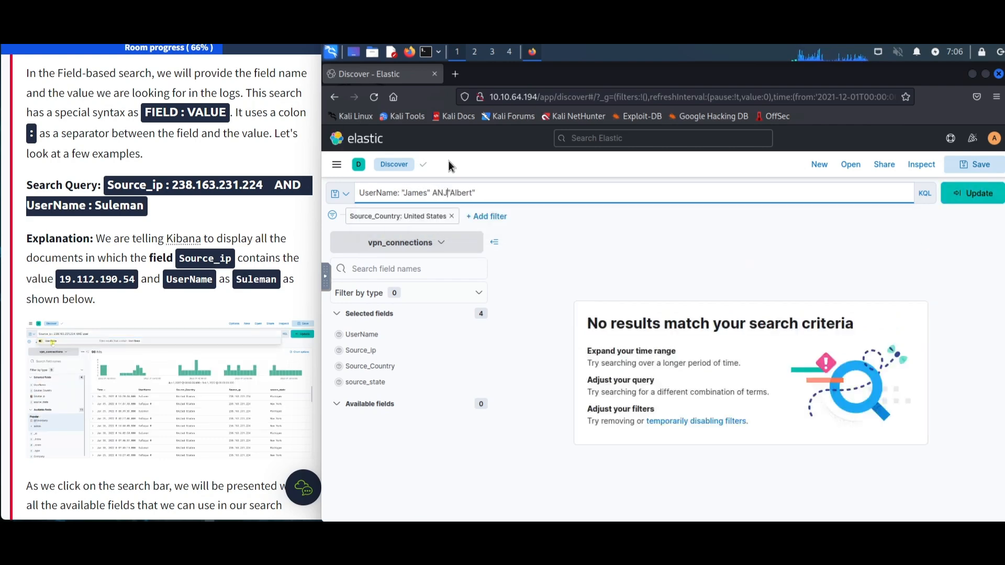
{"action": "key", "text": "Return"}
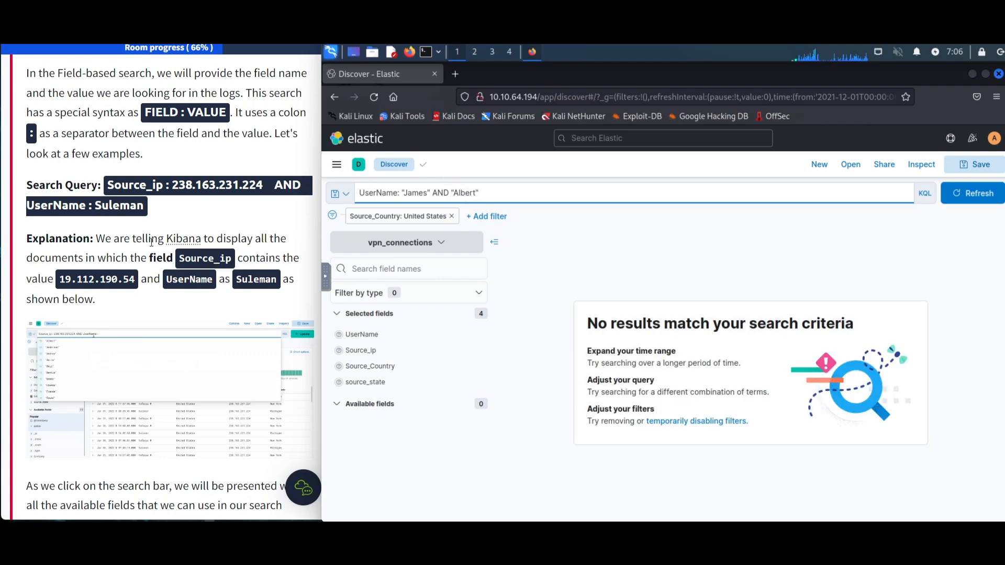
Step: Recheck the first Task 6 question and change the United States filter on Source_Country to the operator "is not"
{"action": "scroll", "coordinate": [169, 287], "scroll_direction": "down", "scroll_amount": 5}
{"action": "scroll", "coordinate": [191, 257], "scroll_direction": "down", "scroll_amount": 5}
{"action": "scroll", "coordinate": [190, 258], "scroll_direction": "up", "scroll_amount": 5}
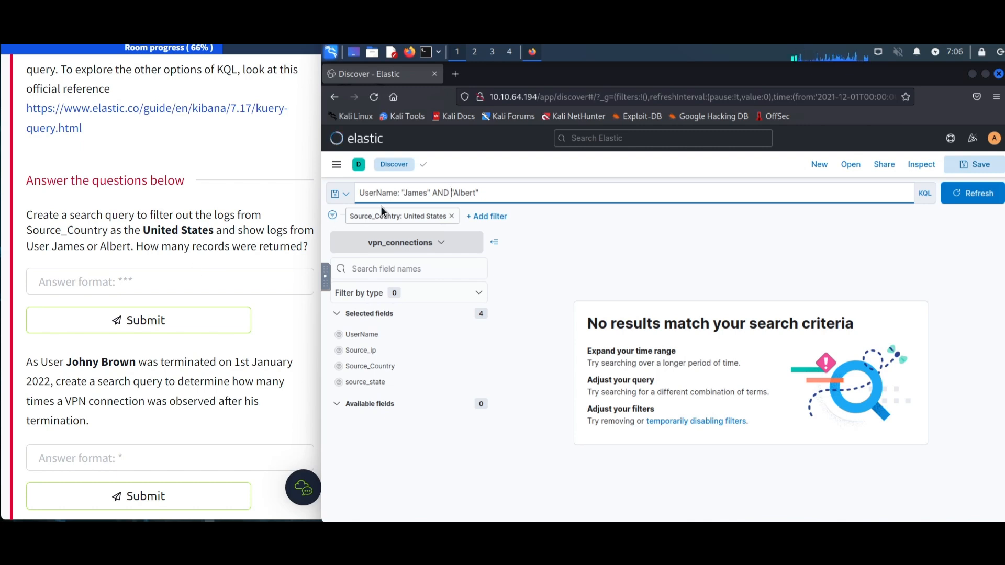
{"action": "left_click", "coordinate": [451, 220]}
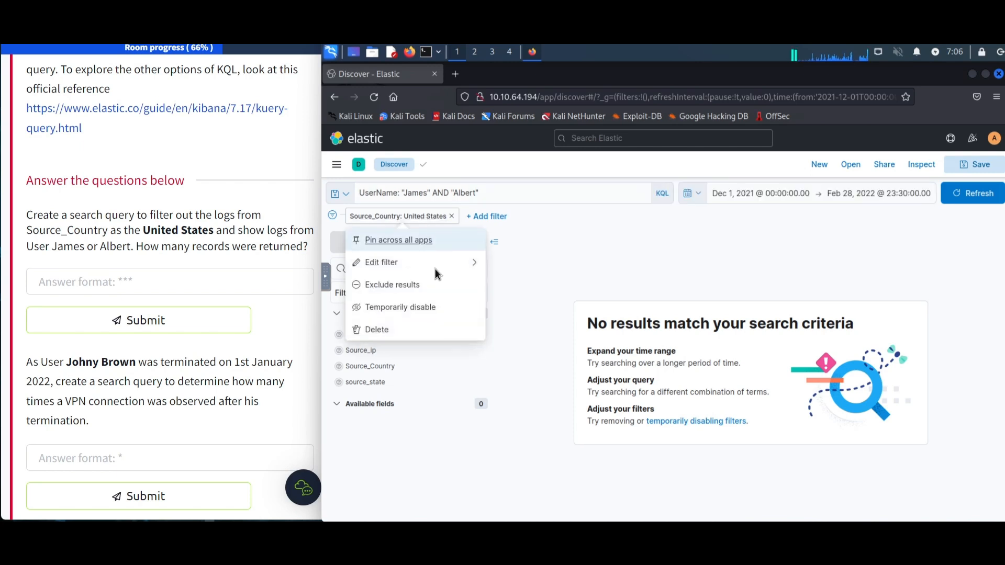
{"action": "left_click", "coordinate": [472, 266]}
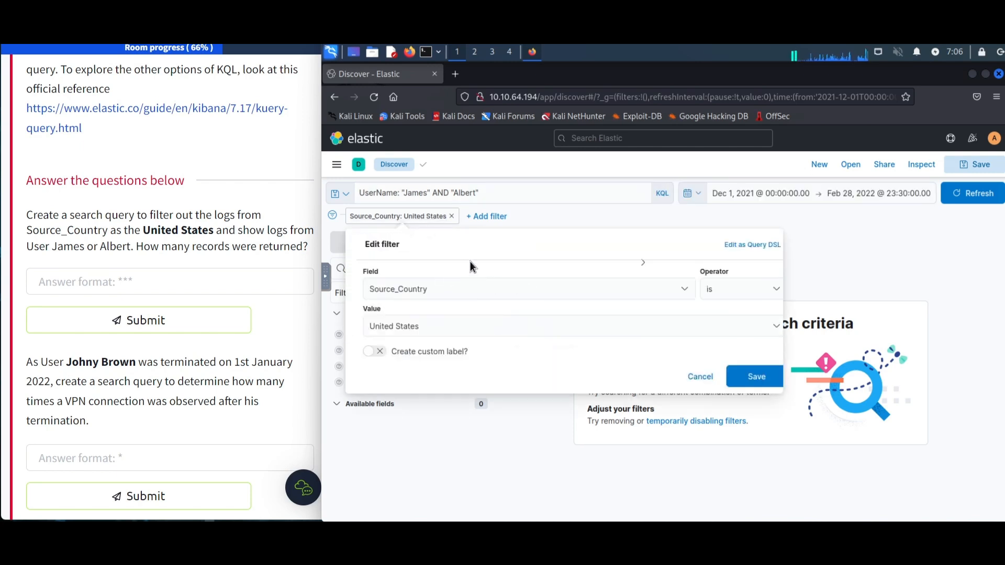
{"action": "left_click", "coordinate": [715, 293]}
{"action": "left_click", "coordinate": [735, 326]}
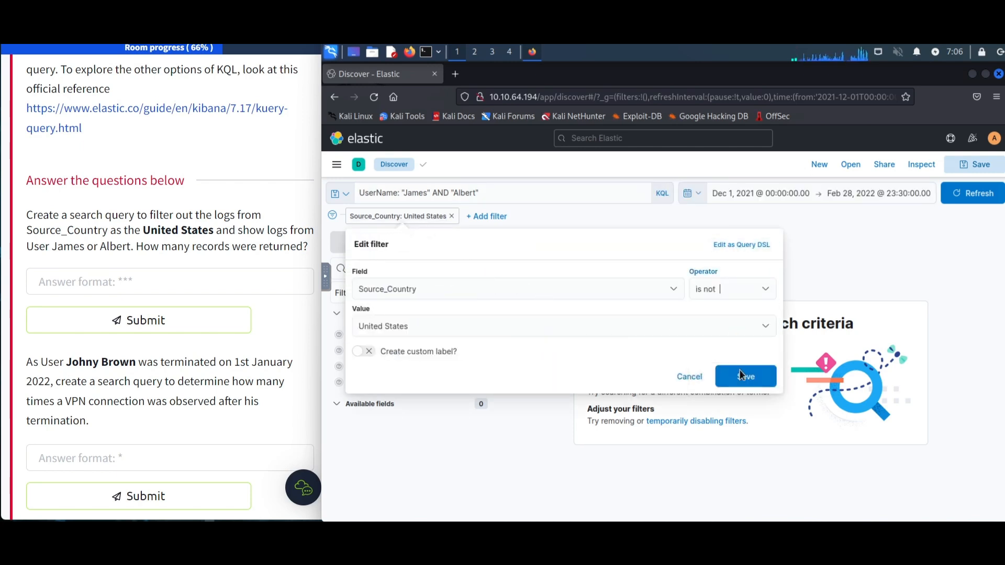
{"action": "left_click", "coordinate": [741, 379]}
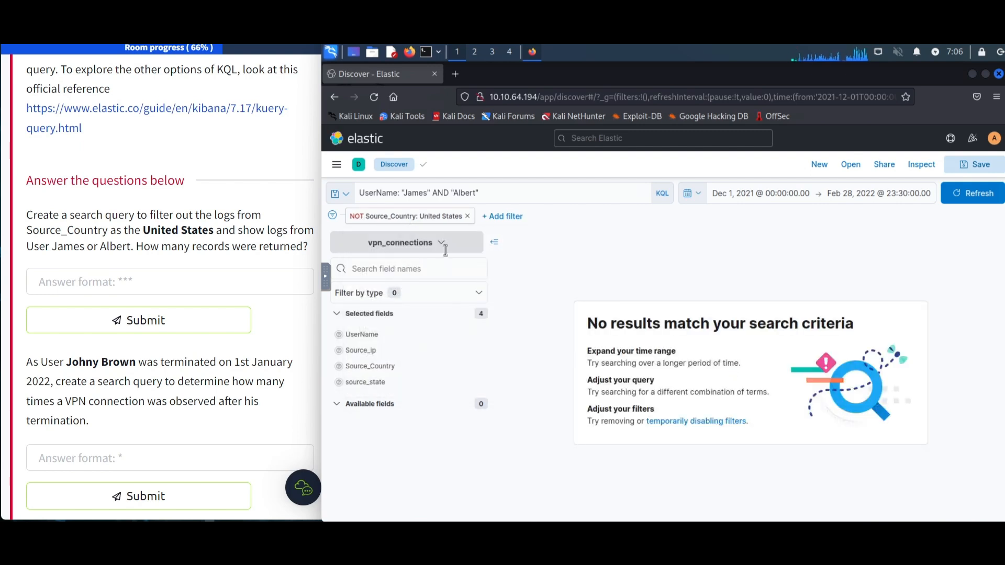
Step: Rewrite the UserName query with the first question's two usernames unquoted and joined by AND, and run it
{"action": "left_click", "coordinate": [493, 195]}
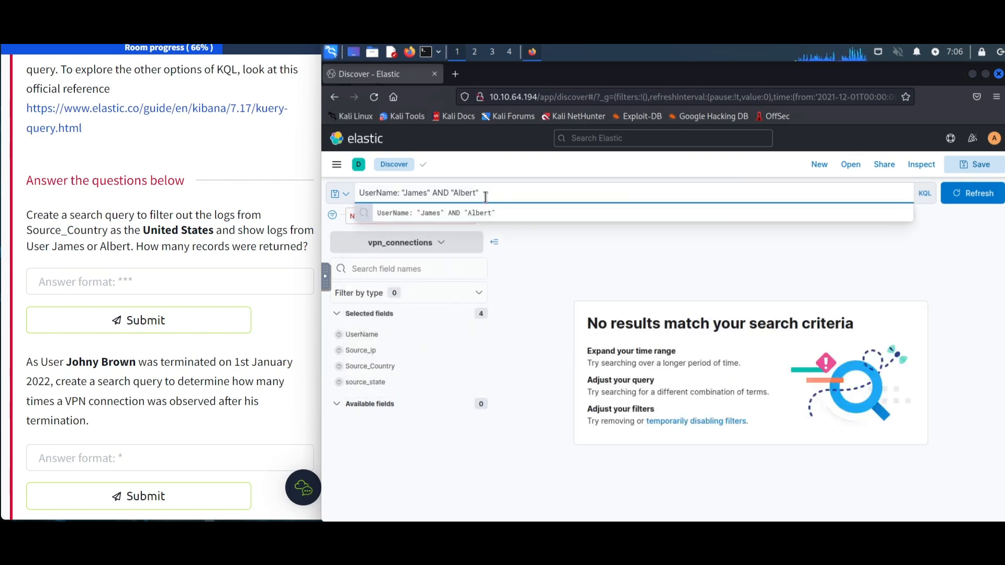
{"action": "key", "text": "BackSpace"}
{"action": "key", "text": "BackSpace"}
{"action": "key", "text": "BackSpace"}
{"action": "key", "text": "BackSpace"}
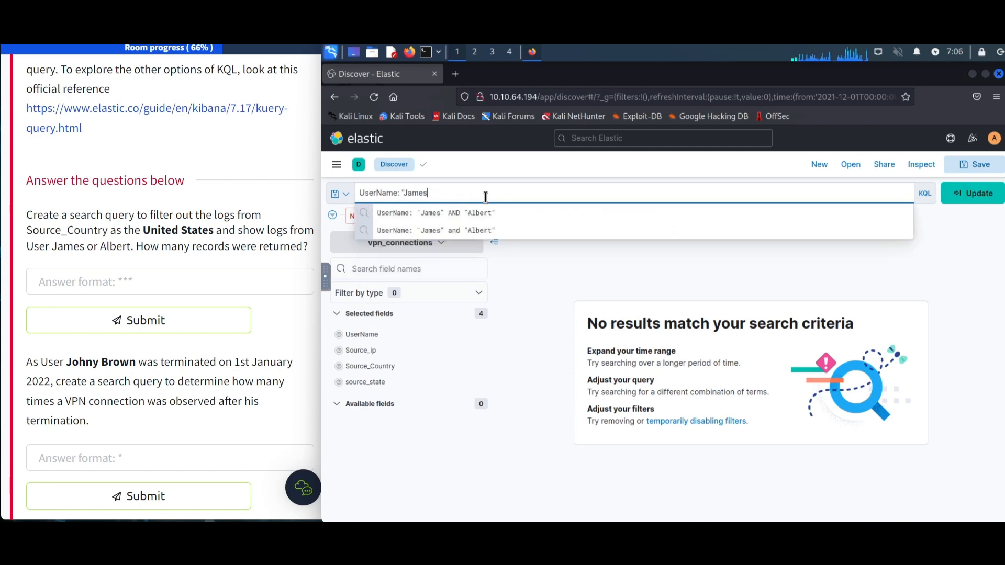
{"action": "type", "text": ","}
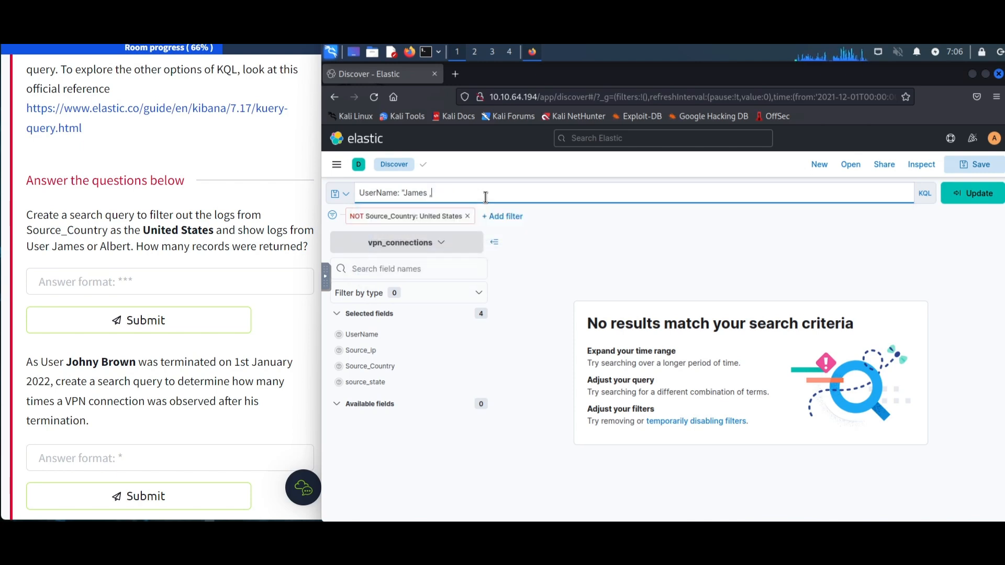
{"action": "key", "text": "BackSpace"}
{"action": "key", "text": "BackSpace"}
{"action": "key", "text": "BackSpace"}
{"action": "key", "text": "BackSpace"}
{"action": "key", "text": "BackSpace"}
{"action": "type", "text": "J"}
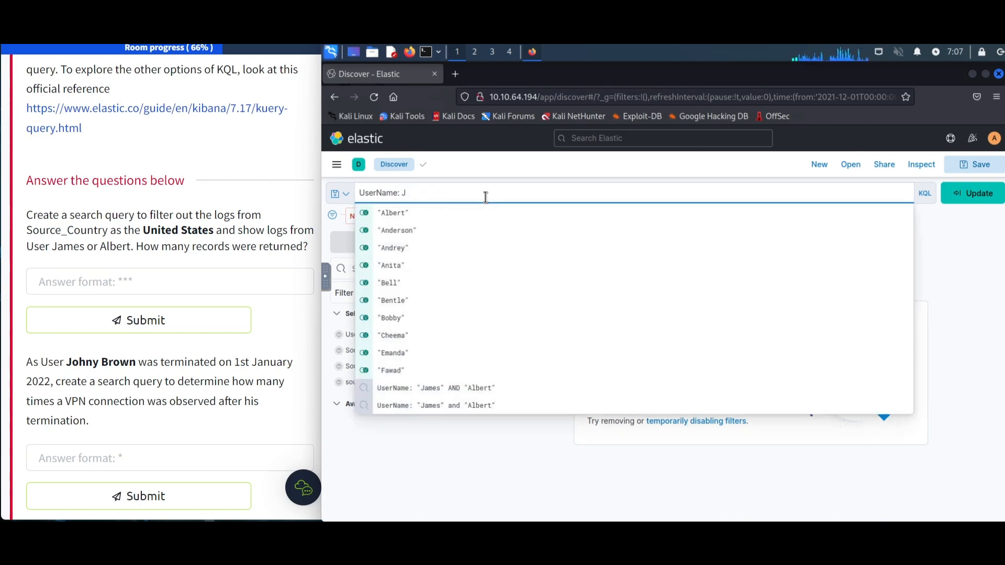
{"action": "type", "text": "ames , A"}
{"action": "key", "text": "BackSpace"}
{"action": "key", "text": "BackSpace"}
{"action": "key", "text": "BackSpace"}
{"action": "type", "text": "and"}
{"action": "key", "text": "BackSpace"}
{"action": "type", "text": "AND Albert"}
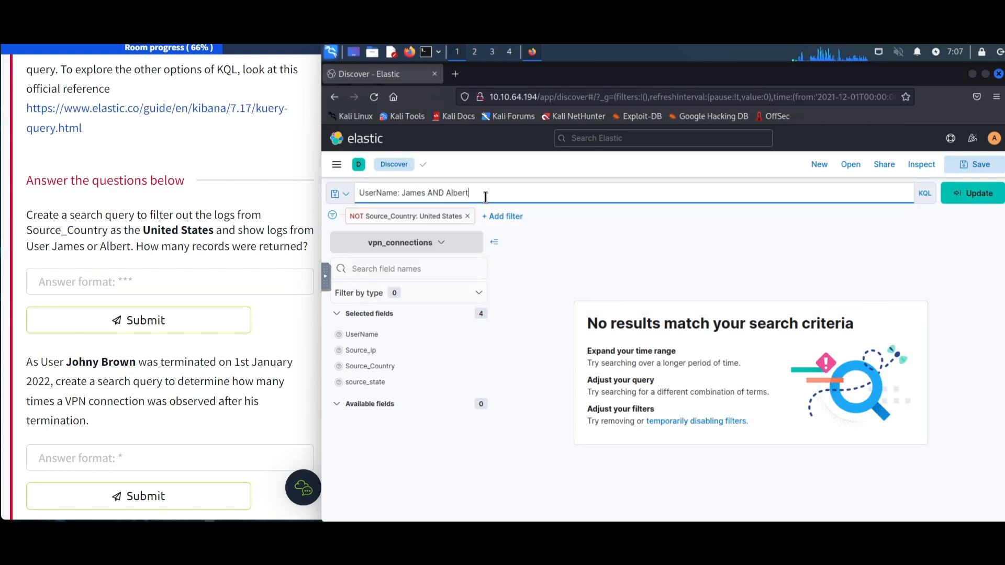
{"action": "key", "text": "Return"}
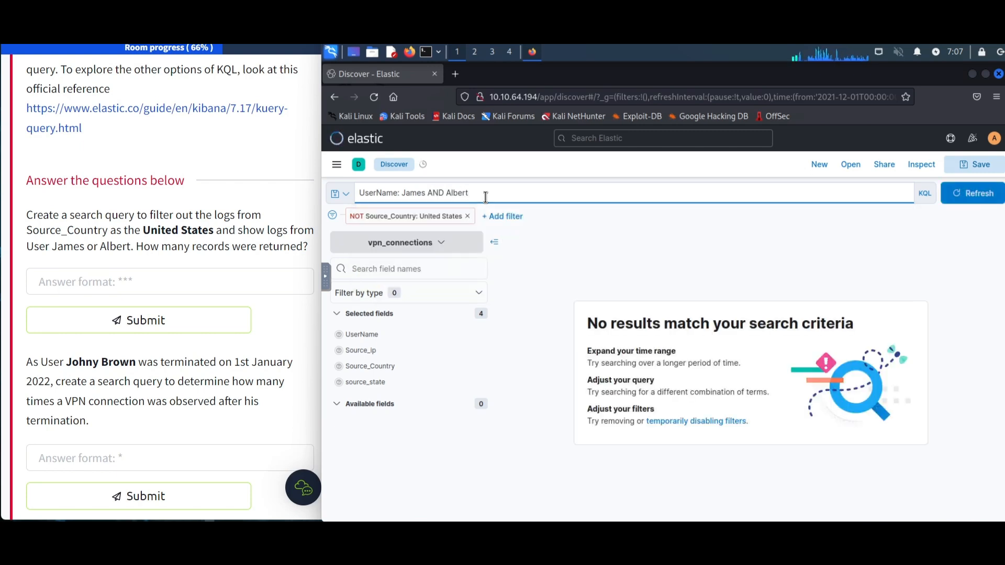
Step: Remove the Source_Country filter and rerun the unquoted UserName query
{"action": "left_click", "coordinate": [468, 217]}
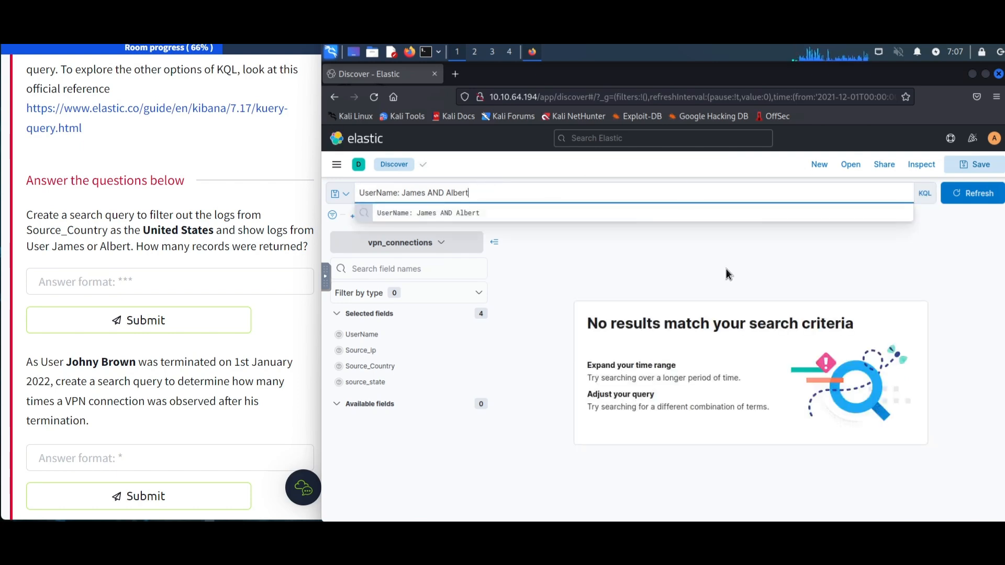
{"action": "left_click", "coordinate": [726, 269]}
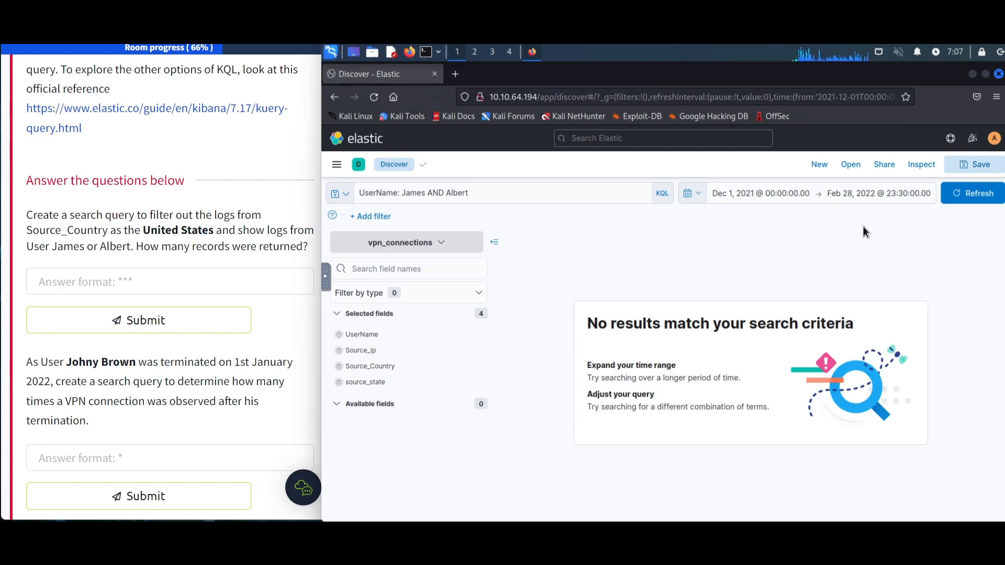
{"action": "left_click", "coordinate": [514, 190]}
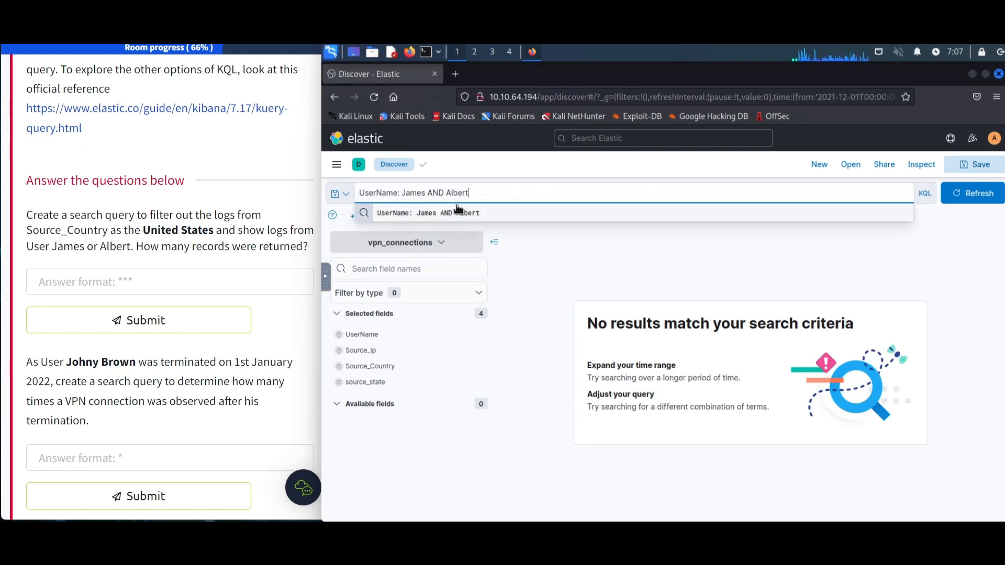
{"action": "key", "text": "Return"}
Step: Clear the query and try separate UserName filters for each of the first question's two usernames
{"action": "left_click", "coordinate": [484, 191]}
{"action": "key", "text": "ctrl+a"}
{"action": "key", "text": "BackSpace"}
{"action": "key", "text": "super+s"}
{"action": "left_click", "coordinate": [940, 294]}
{"action": "left_click", "coordinate": [975, 196]}
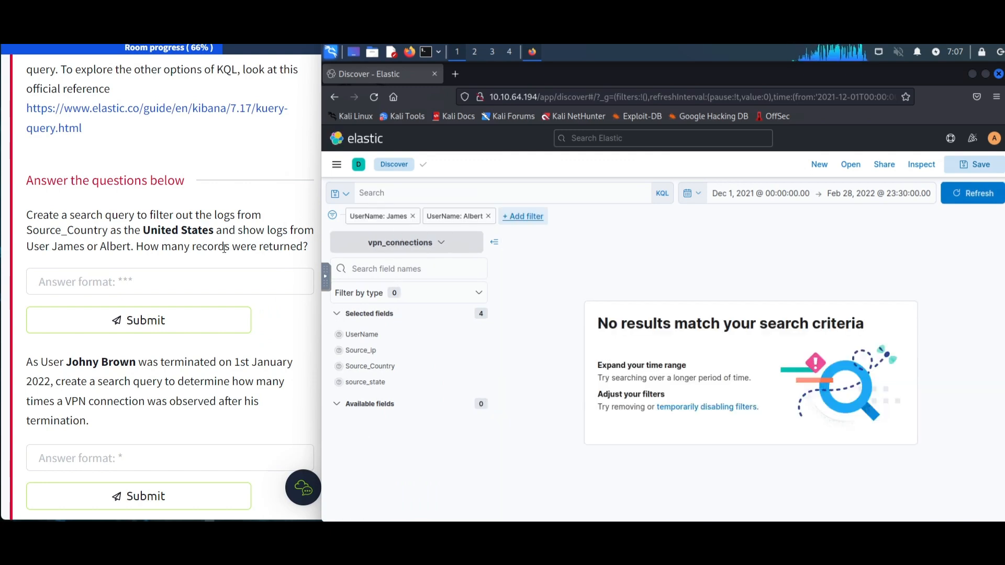
Step: Remove both UserName filters
{"action": "left_click", "coordinate": [488, 216]}
{"action": "left_click", "coordinate": [372, 215]}
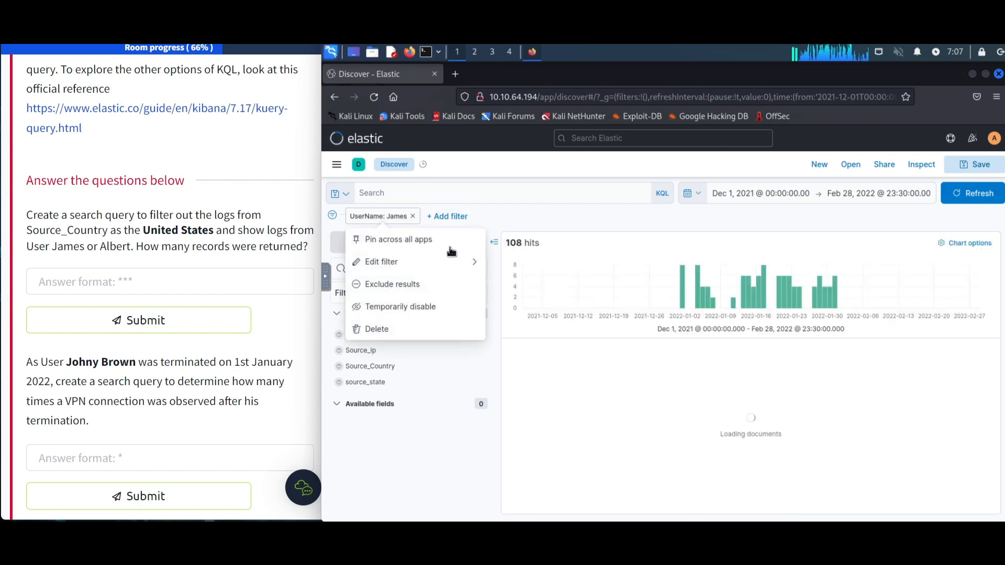
{"action": "left_click", "coordinate": [413, 216]}
Step: Run a KQL query on the UserName field with the first question's two usernames in quotes, joined by "or"
{"action": "left_click", "coordinate": [426, 191]}
{"action": "type", "text": "USe"}
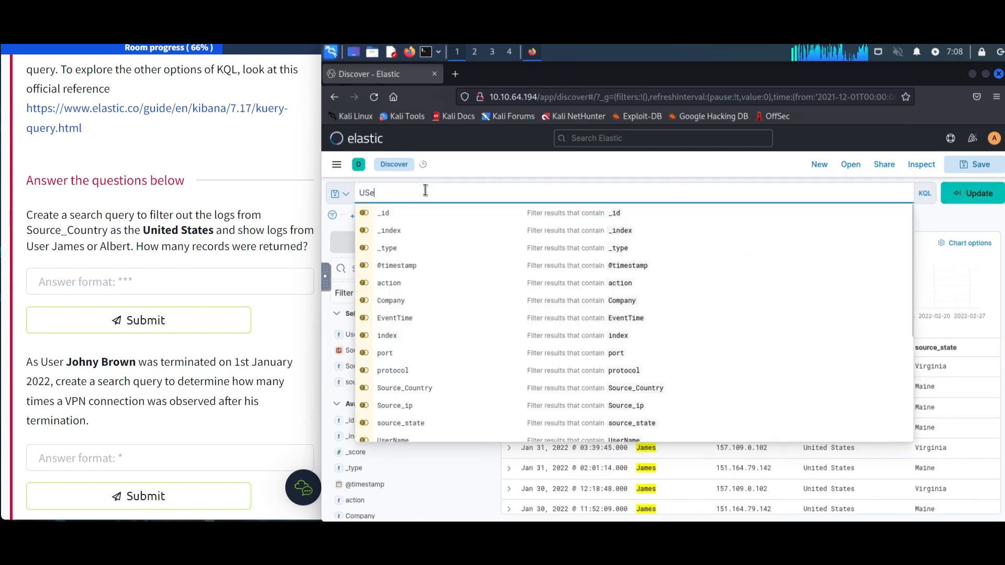
{"action": "type", "text": "rserName"}
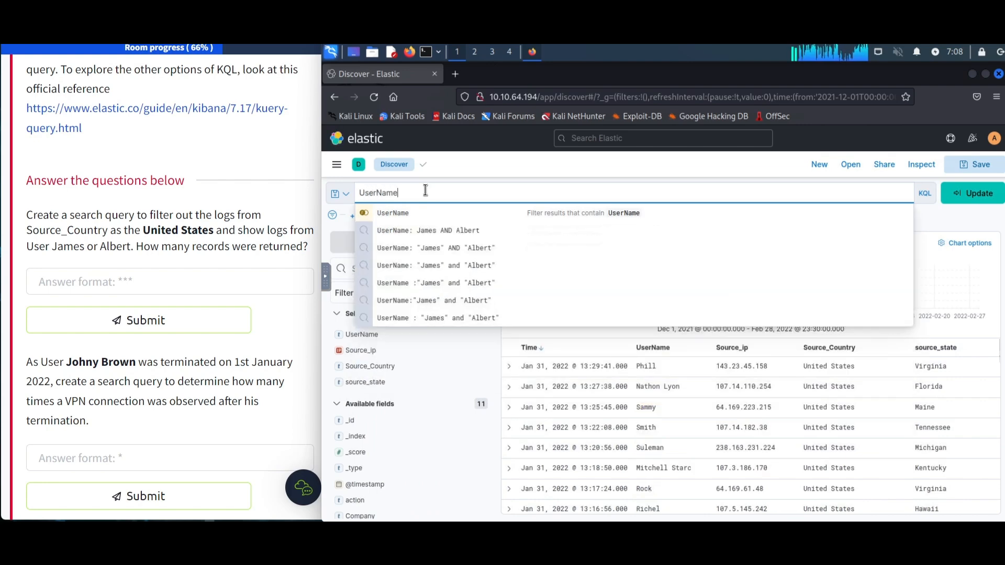
{"action": "type", "text": ": \""}
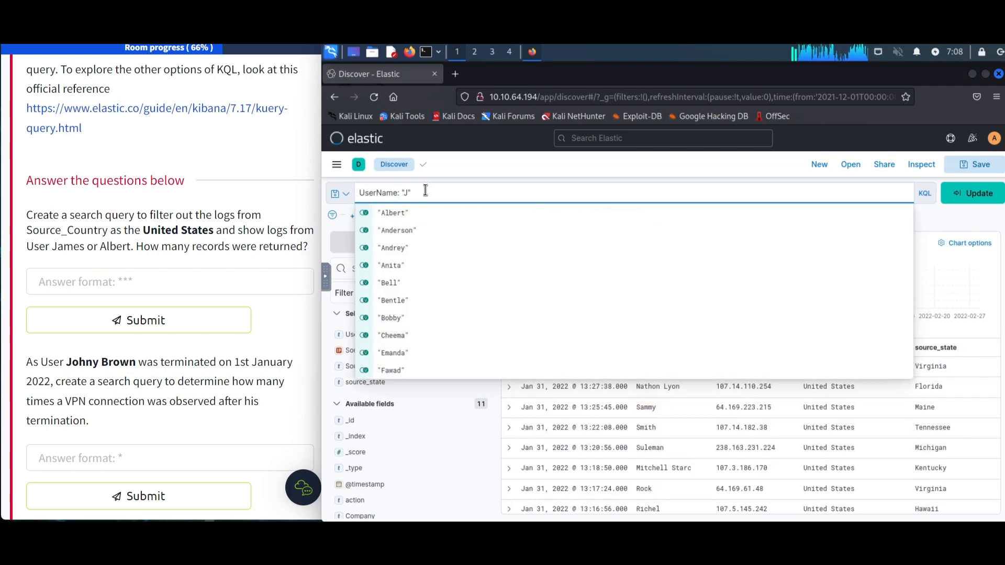
{"action": "type", "text": "James\" "}
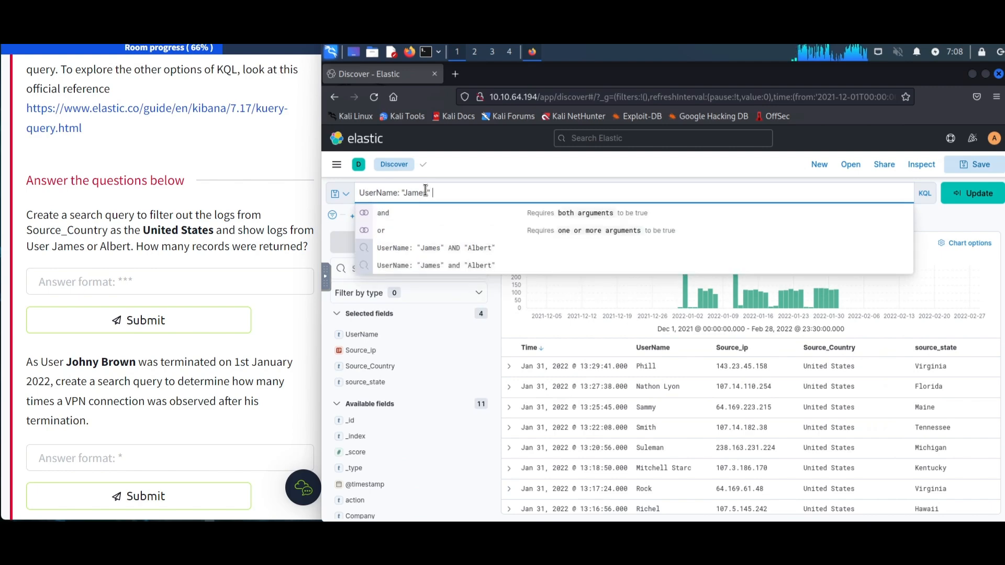
{"action": "type", "text": "or"}
{"action": "key", "text": "BackSpace"}
{"action": "type", "text": "or \" Al"}
{"action": "key", "text": "BackSpace"}
{"action": "key", "text": "BackSpace"}
{"action": "key", "text": "BackSpace"}
{"action": "type", "text": "Albe"}
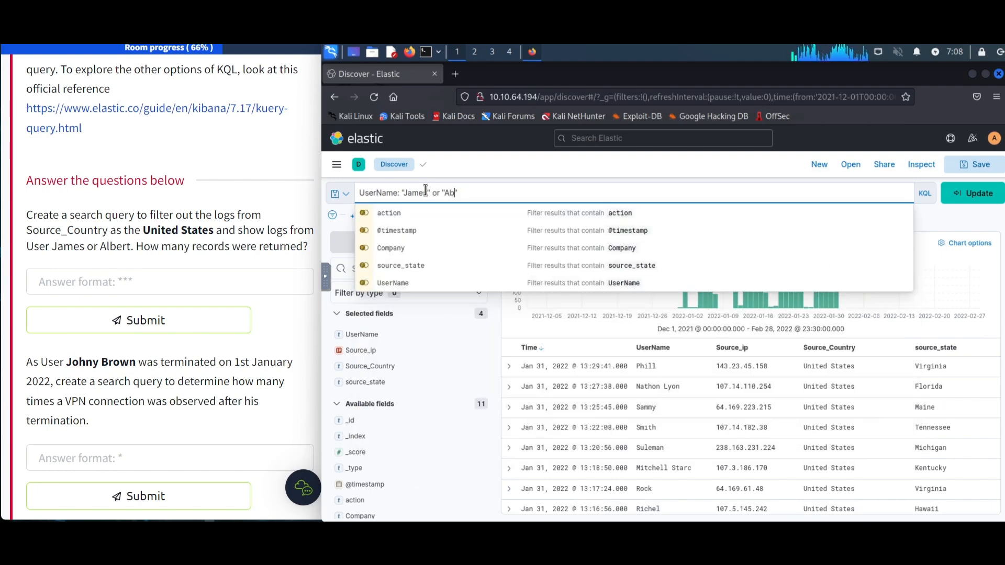
{"action": "type", "text": "rt"}
{"action": "key", "text": "Return"}
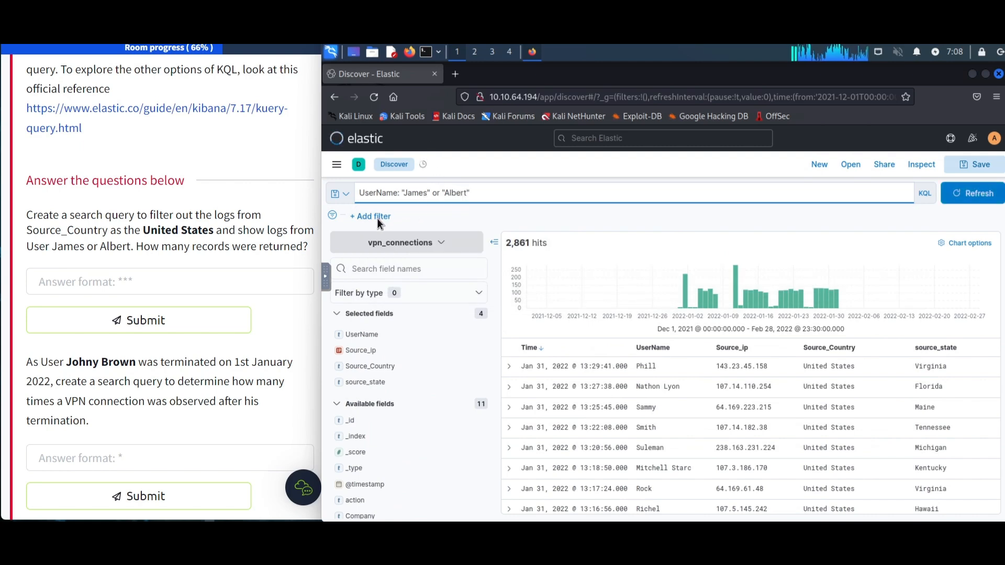
Step: Add a filter on Source_Country with the operator "is not" and the value United States
{"action": "left_click", "coordinate": [378, 222]}
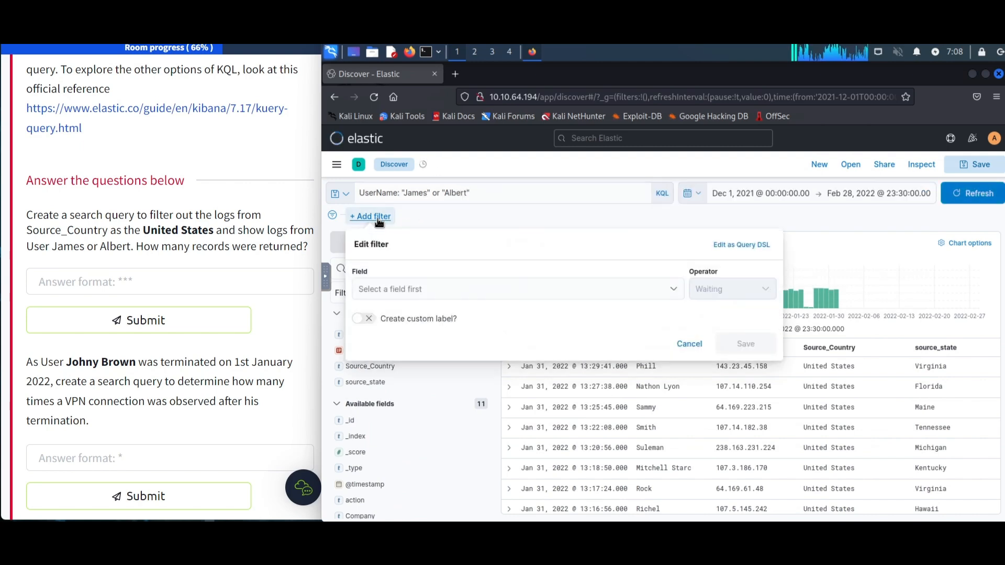
{"action": "left_click", "coordinate": [407, 291]}
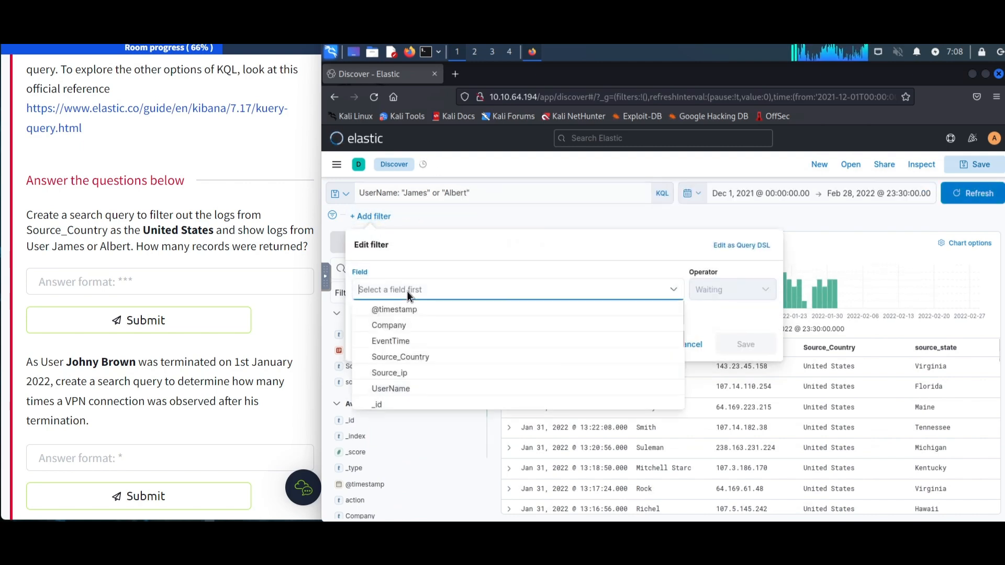
{"action": "left_click", "coordinate": [465, 361]}
{"action": "left_click", "coordinate": [745, 297]}
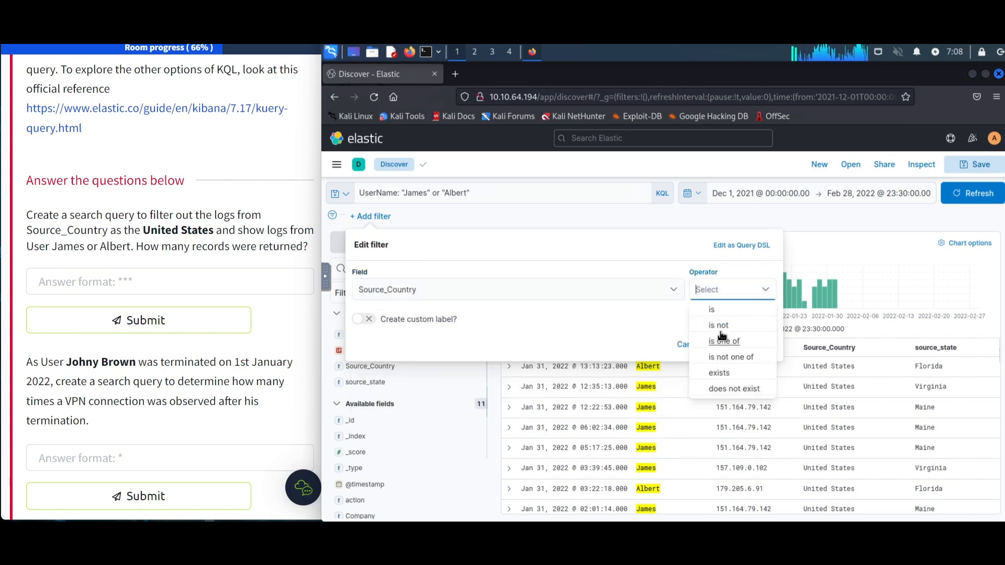
{"action": "key", "text": "Return"}
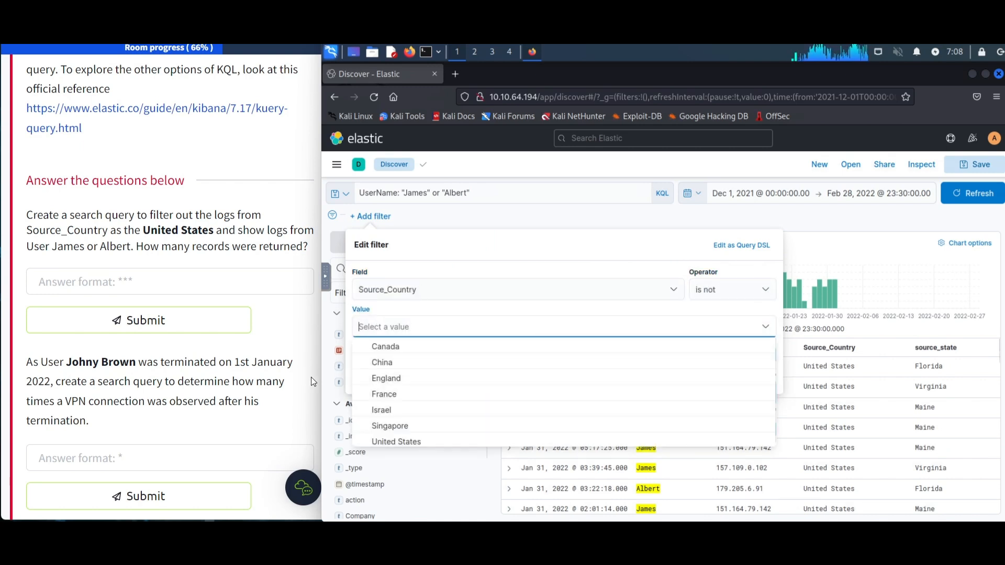
{"action": "left_click", "coordinate": [397, 441]}
{"action": "left_click", "coordinate": [740, 378]}
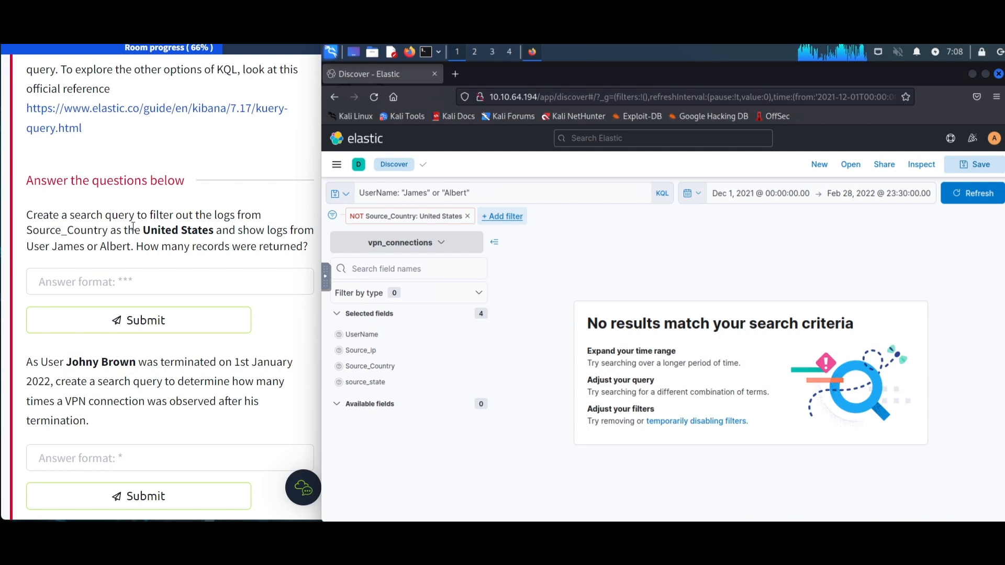
Step: Change the Source_Country filter's operator to "is" and save the filter
{"action": "left_click", "coordinate": [400, 216]}
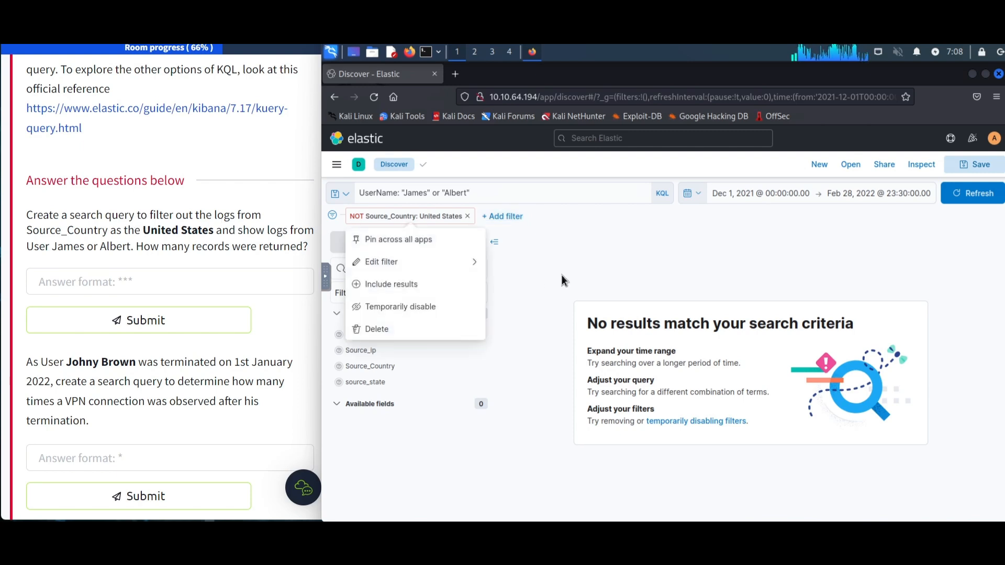
{"action": "left_click", "coordinate": [372, 260]}
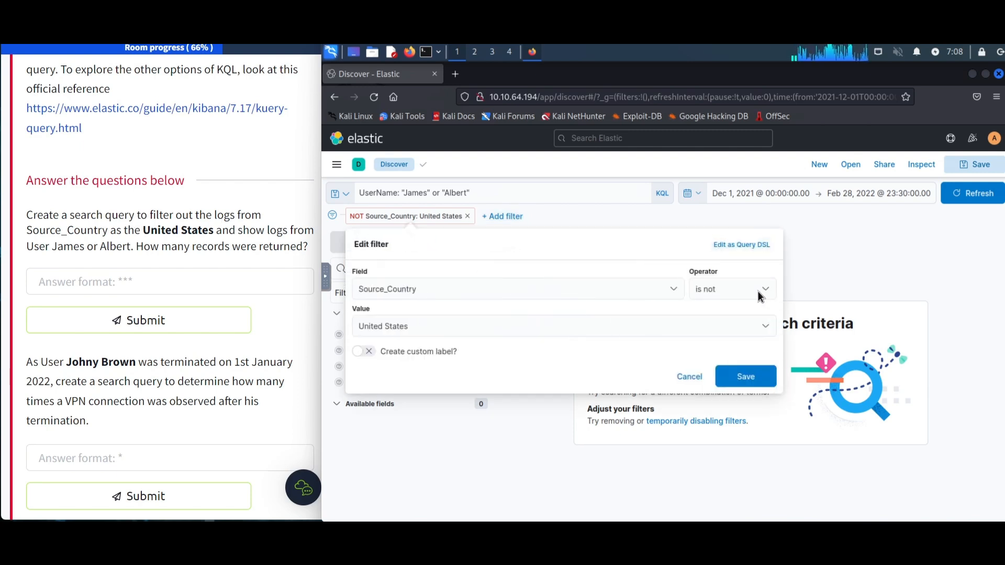
{"action": "left_click", "coordinate": [758, 290]}
{"action": "left_click", "coordinate": [704, 308]}
{"action": "left_click", "coordinate": [747, 379]}
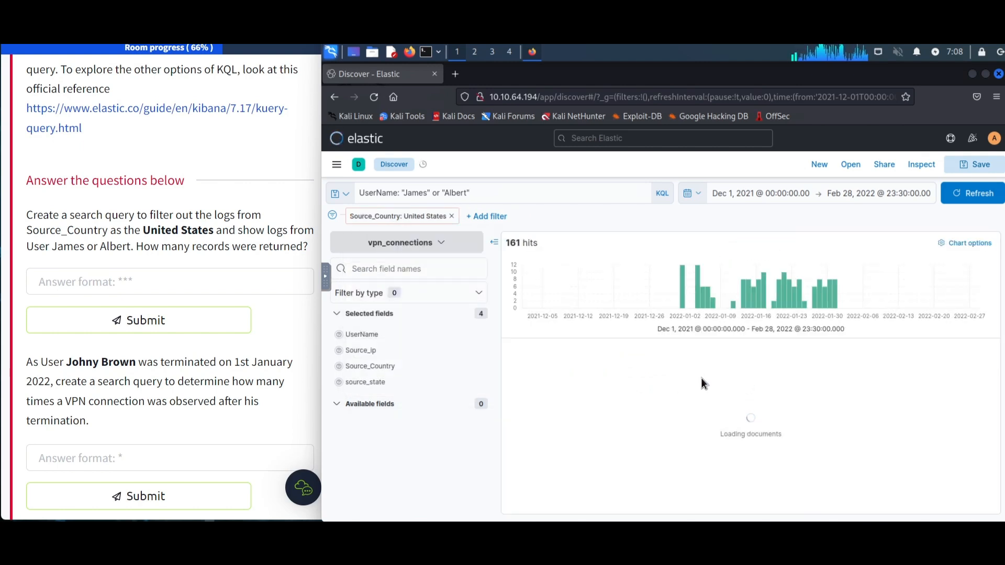
Step: Submit 161 as the answer to the first Task 6 question and go to the second question
{"action": "left_click", "coordinate": [186, 288]}
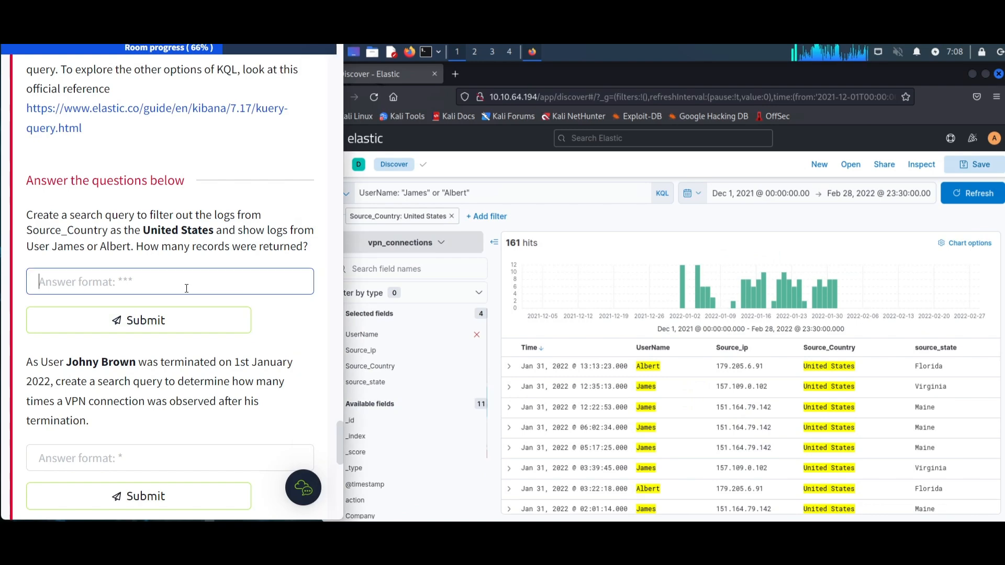
{"action": "type", "text": "161"}
{"action": "left_click", "coordinate": [227, 318]}
{"action": "scroll", "coordinate": [226, 309], "scroll_direction": "down", "scroll_amount": 7}
{"action": "scroll", "coordinate": [218, 278], "scroll_direction": "up", "scroll_amount": 3}
{"action": "scroll", "coordinate": [161, 255], "scroll_direction": "up", "scroll_amount": 1}
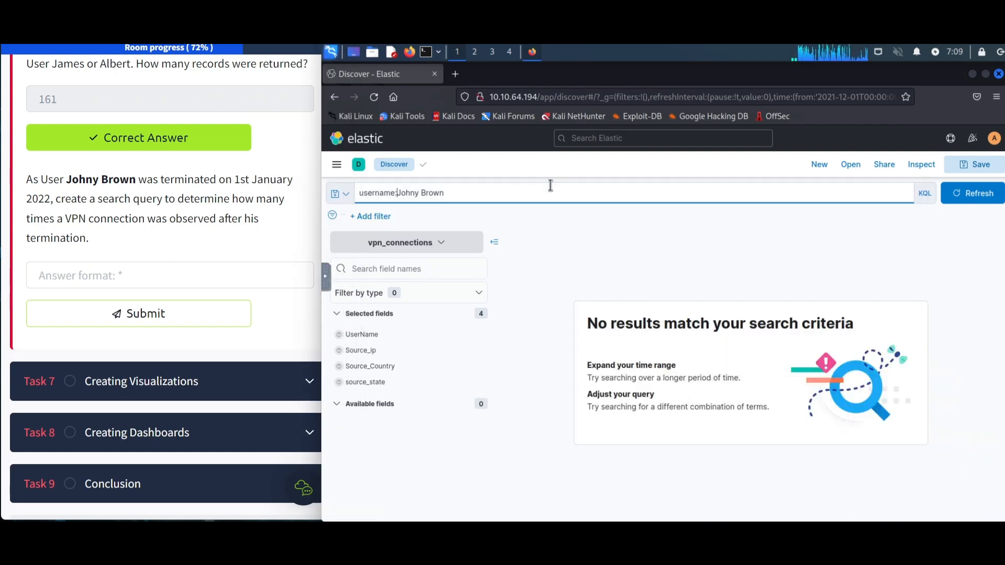
Step: Correct the KQL query to search UserName for the terminated user's full name in quotes, run it and expand the matching record
{"action": "left_click", "coordinate": [403, 193]}
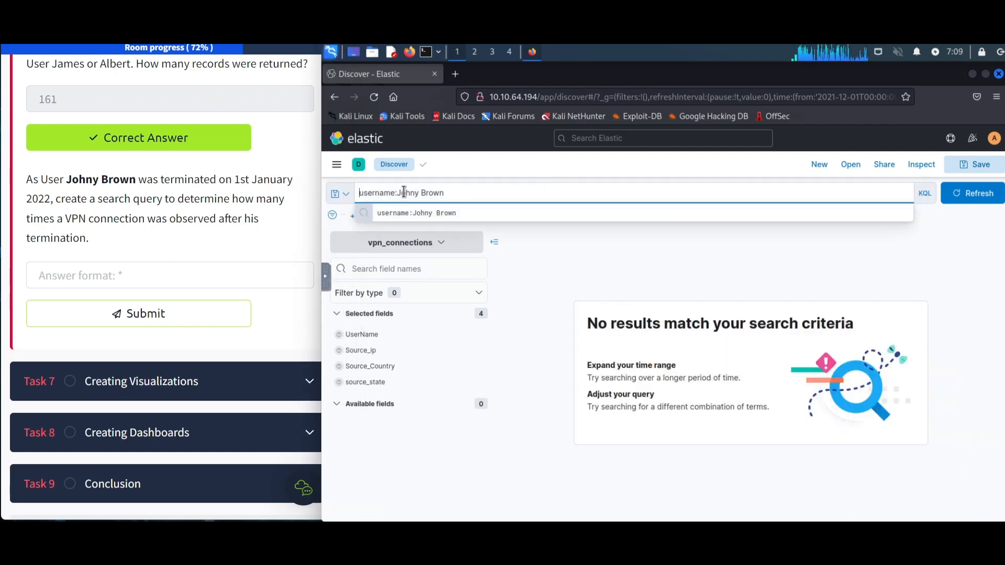
{"action": "type", "text": "UserN"}
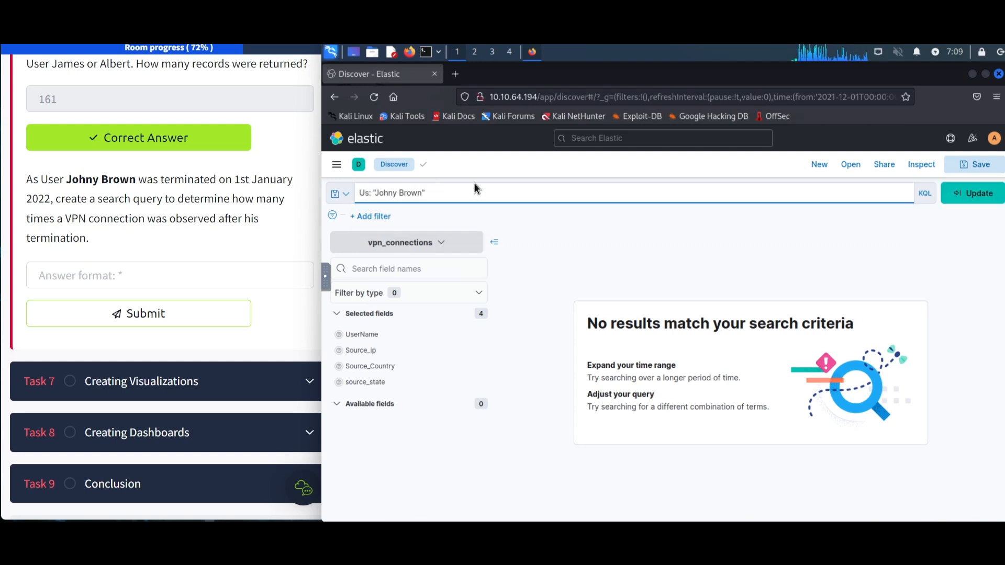
{"action": "type", "text": "ame"}
{"action": "key", "text": "Return"}
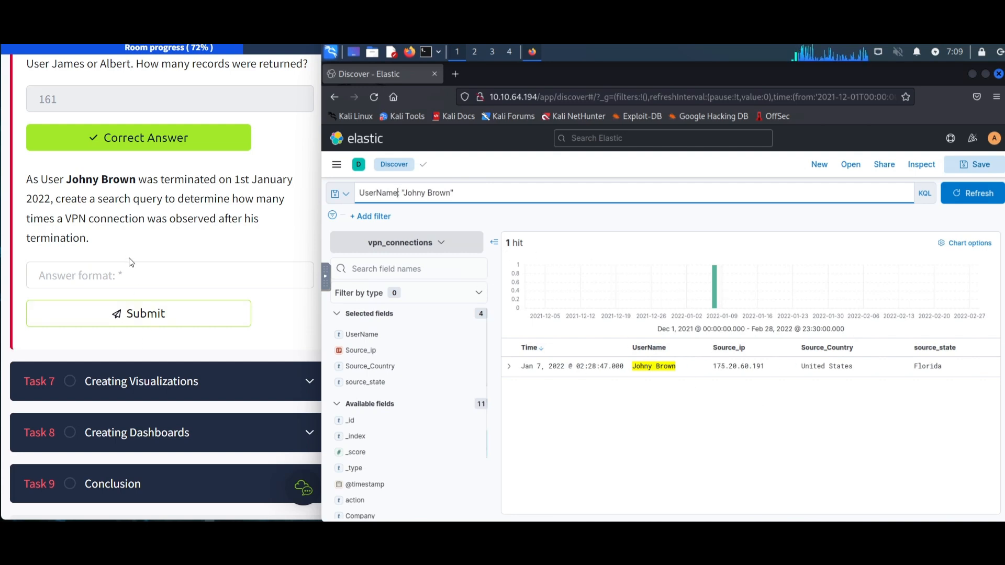
{"action": "left_click", "coordinate": [509, 366]}
{"action": "scroll", "coordinate": [756, 384], "scroll_direction": "down", "scroll_amount": 5}
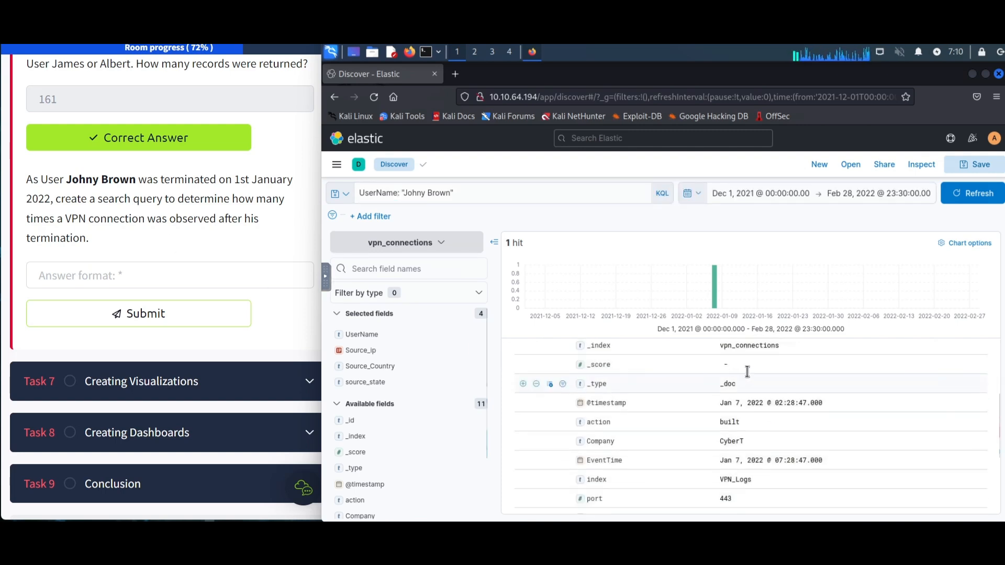
Step: Submit 1 as the answer to the Task 6 question about VPN connections after the user's termination
{"action": "left_click", "coordinate": [198, 276]}
{"action": "type", "text": "1"}
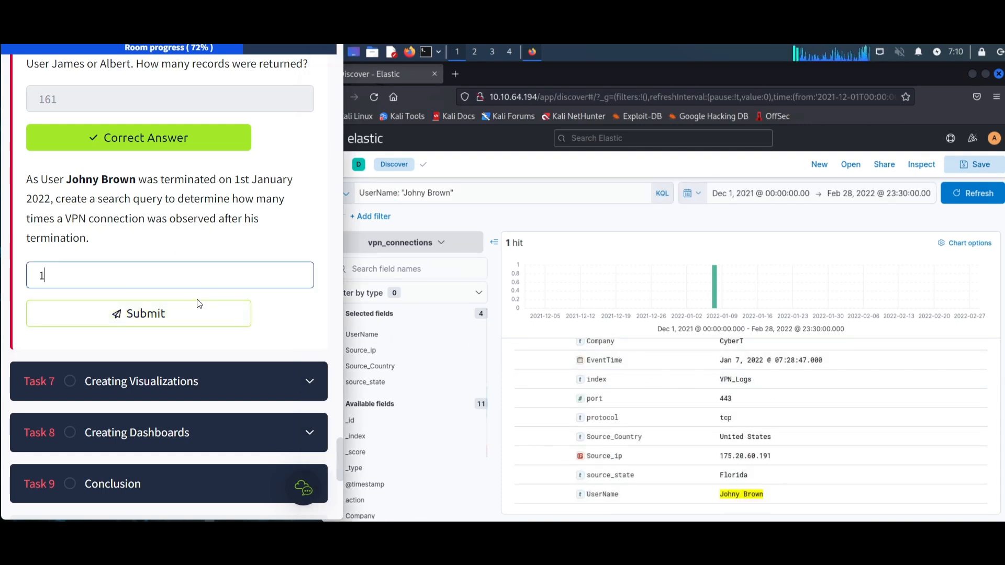
{"action": "left_click", "coordinate": [204, 317]}
{"action": "scroll", "coordinate": [575, 394], "scroll_direction": "down", "scroll_amount": 1}
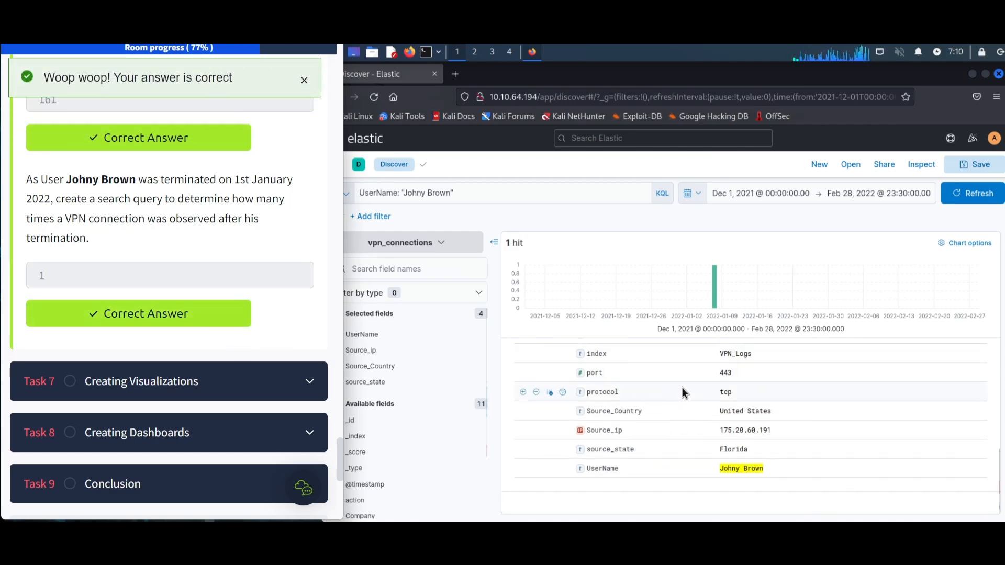
Step: Open Task 7, Creating Visualizations, and view its Create Visualization demo enlarged
{"action": "left_click", "coordinate": [127, 382]}
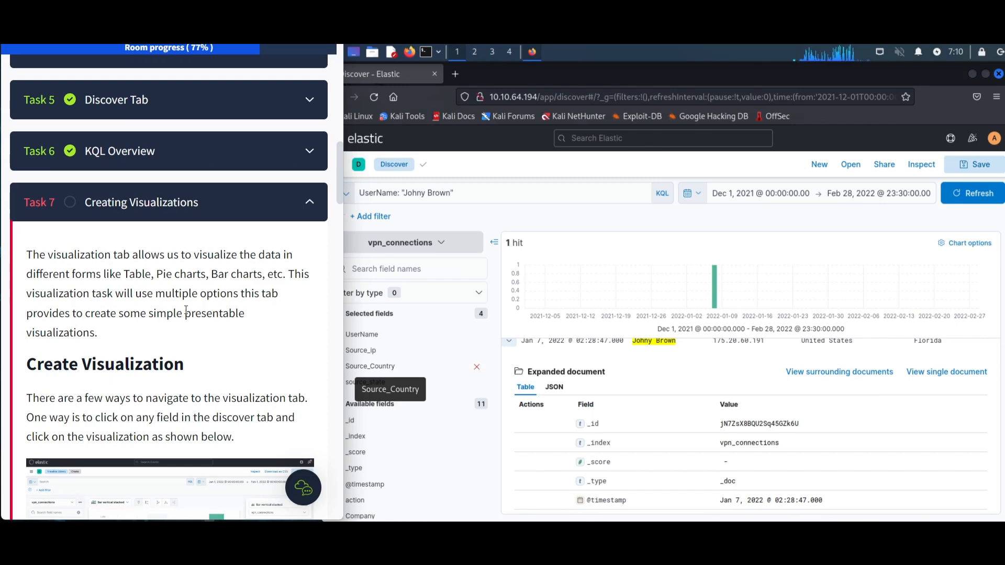
{"action": "scroll", "coordinate": [184, 295], "scroll_direction": "down", "scroll_amount": 7}
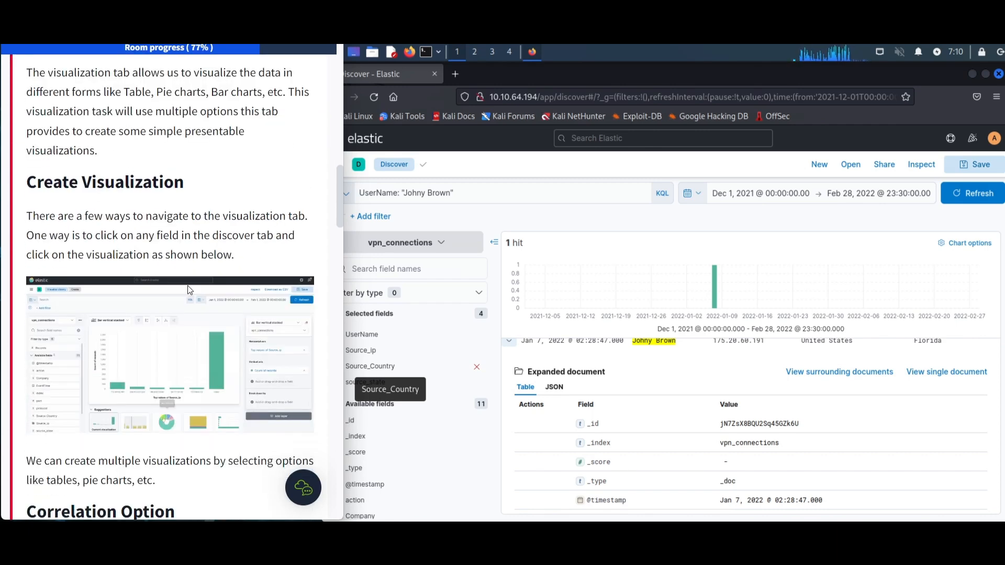
{"action": "left_click", "coordinate": [213, 188]}
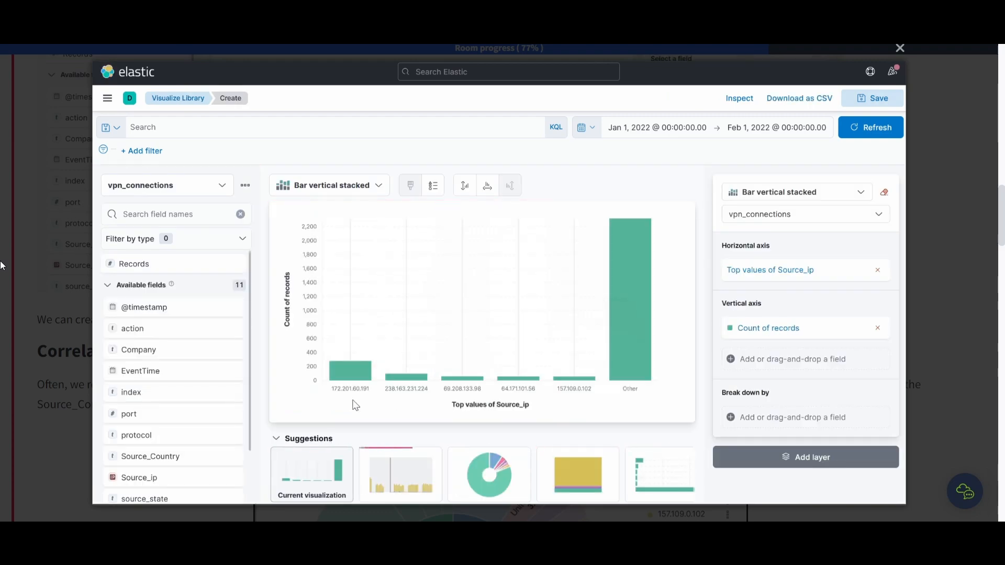
{"action": "left_click", "coordinate": [2, 265]}
{"action": "scroll", "coordinate": [240, 255], "scroll_direction": "down", "scroll_amount": 5}
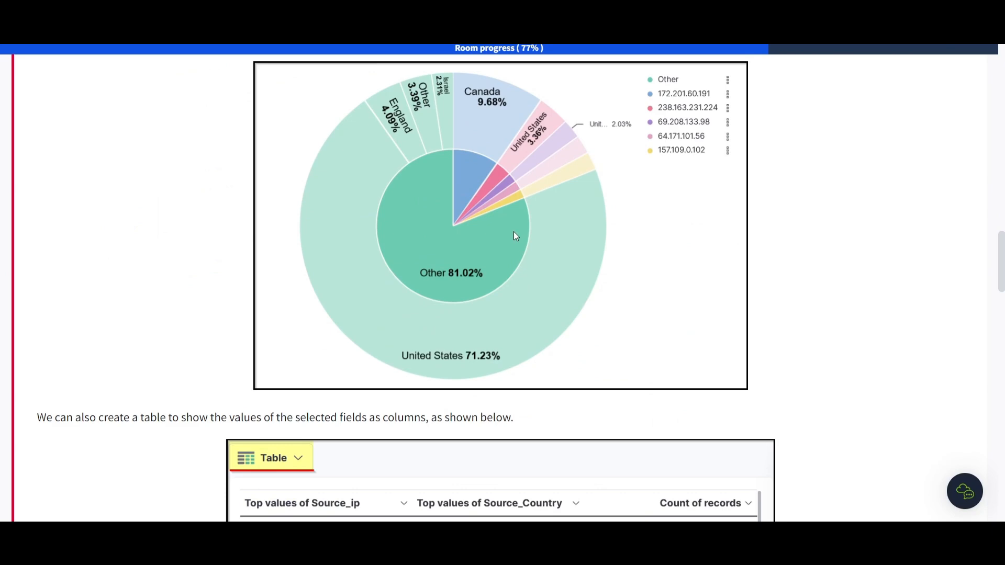
Step: Read the Task 7 material on correlation, tables, saving visualizations and failed connection attempts, down to its questions
{"action": "scroll", "coordinate": [498, 234], "scroll_direction": "down", "scroll_amount": 10}
{"action": "scroll", "coordinate": [464, 249], "scroll_direction": "up", "scroll_amount": 3}
{"action": "scroll", "coordinate": [214, 210], "scroll_direction": "up", "scroll_amount": 4}
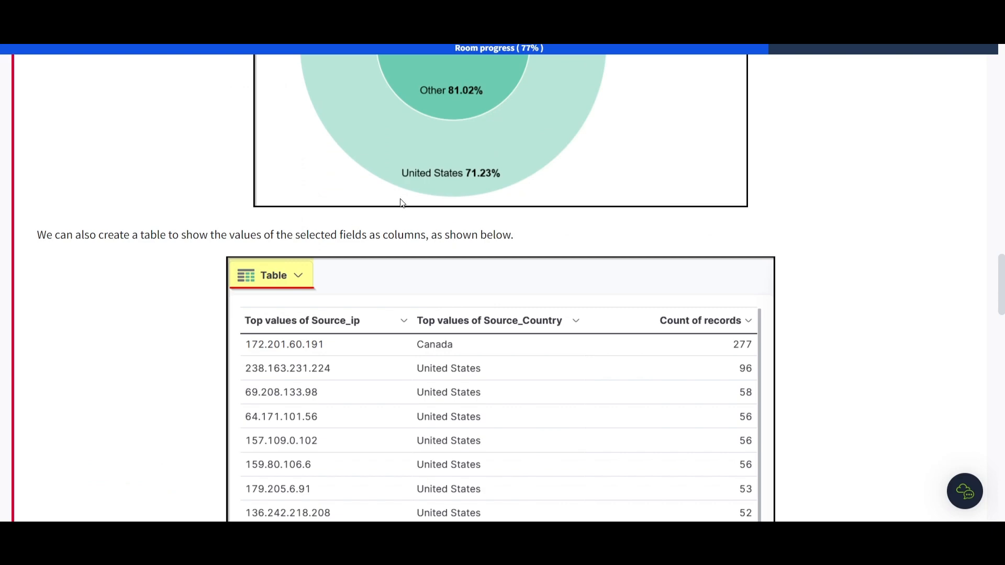
{"action": "scroll", "coordinate": [463, 231], "scroll_direction": "down", "scroll_amount": 4}
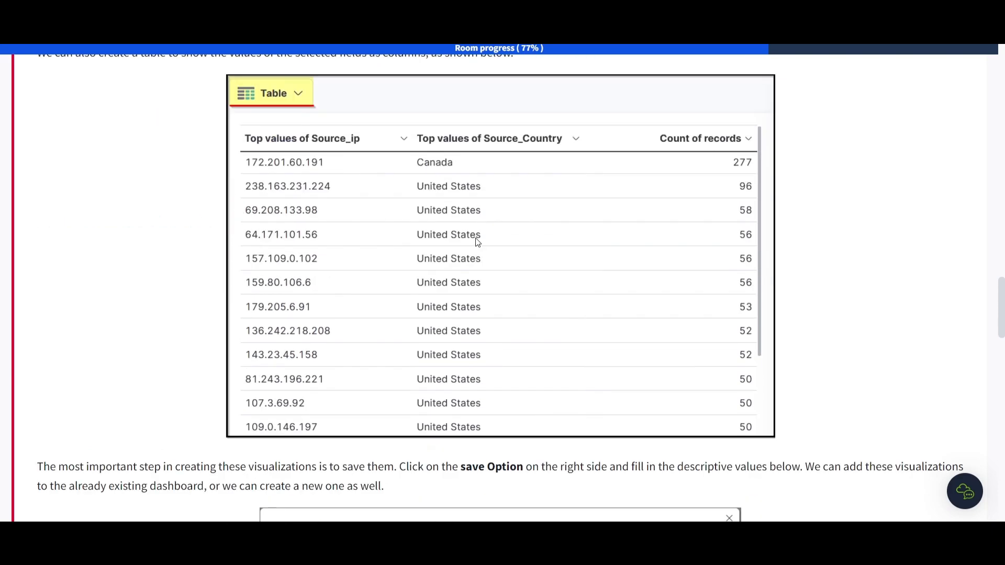
{"action": "scroll", "coordinate": [472, 234], "scroll_direction": "down", "scroll_amount": 6}
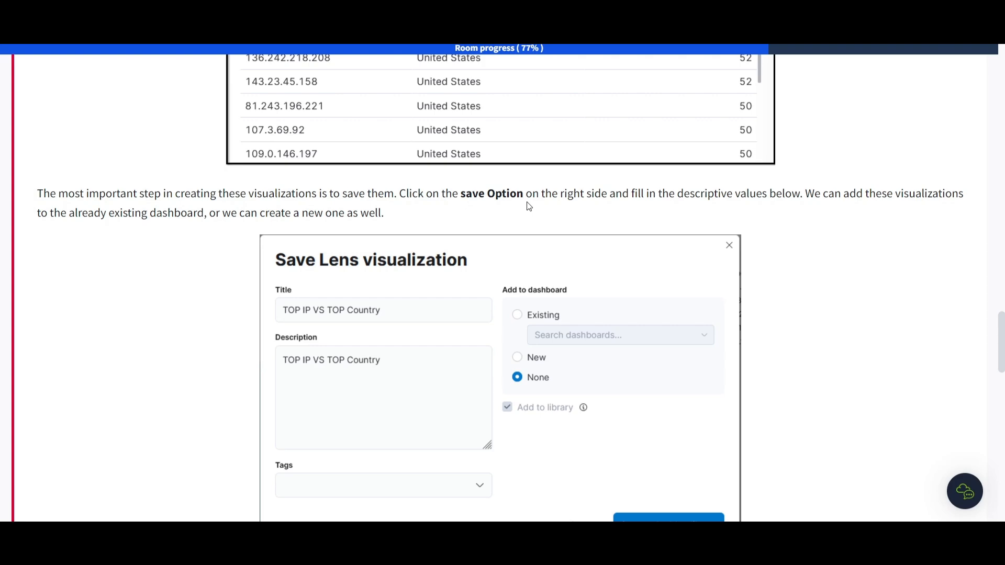
{"action": "scroll", "coordinate": [526, 206], "scroll_direction": "down", "scroll_amount": 4}
{"action": "scroll", "coordinate": [520, 212], "scroll_direction": "up", "scroll_amount": 6}
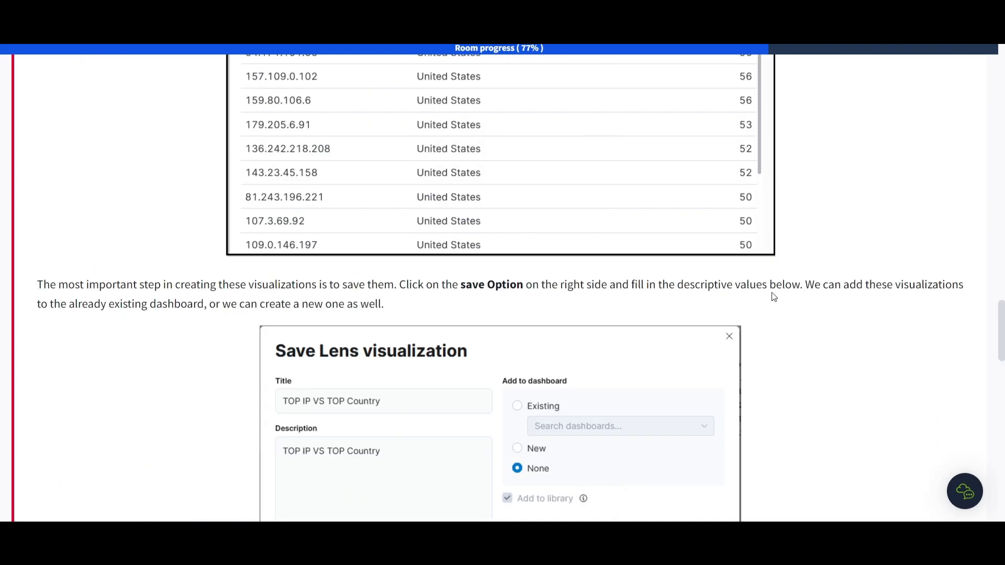
{"action": "scroll", "coordinate": [312, 275], "scroll_direction": "down", "scroll_amount": 10}
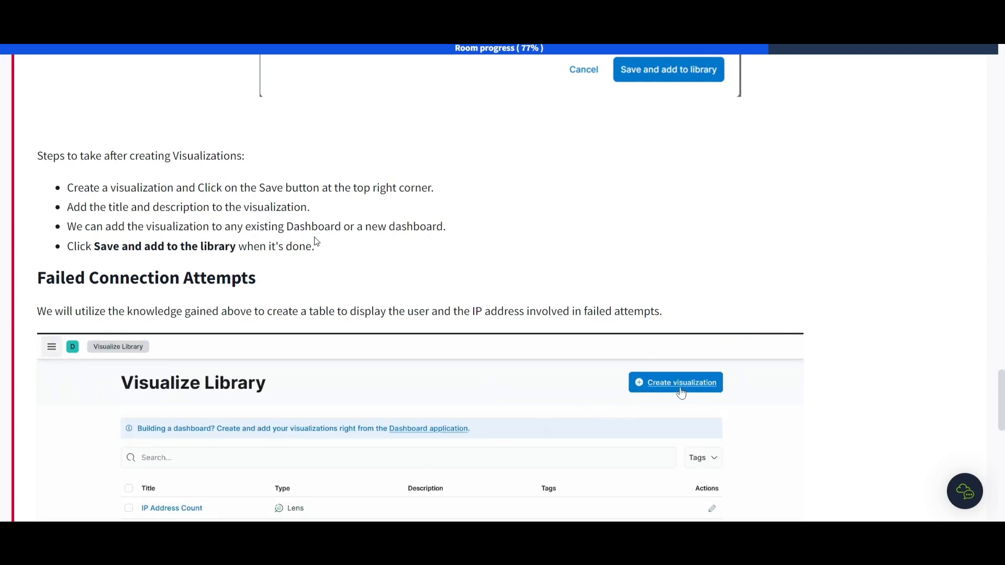
{"action": "scroll", "coordinate": [314, 238], "scroll_direction": "down", "scroll_amount": 1}
{"action": "scroll", "coordinate": [307, 235], "scroll_direction": "down", "scroll_amount": 10}
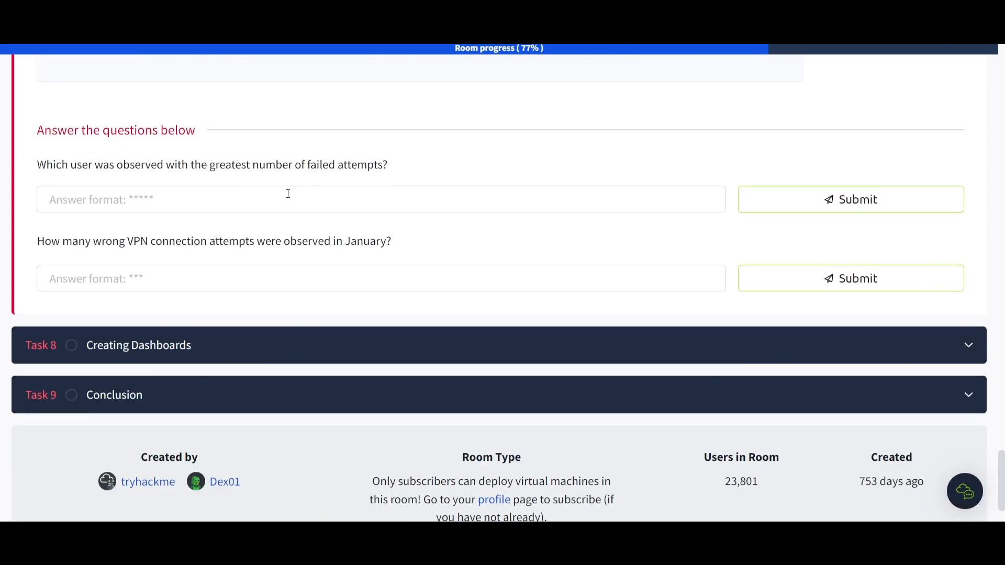
{"action": "scroll", "coordinate": [505, 180], "scroll_direction": "up", "scroll_amount": 15}
{"action": "scroll", "coordinate": [749, 129], "scroll_direction": "up", "scroll_amount": 15}
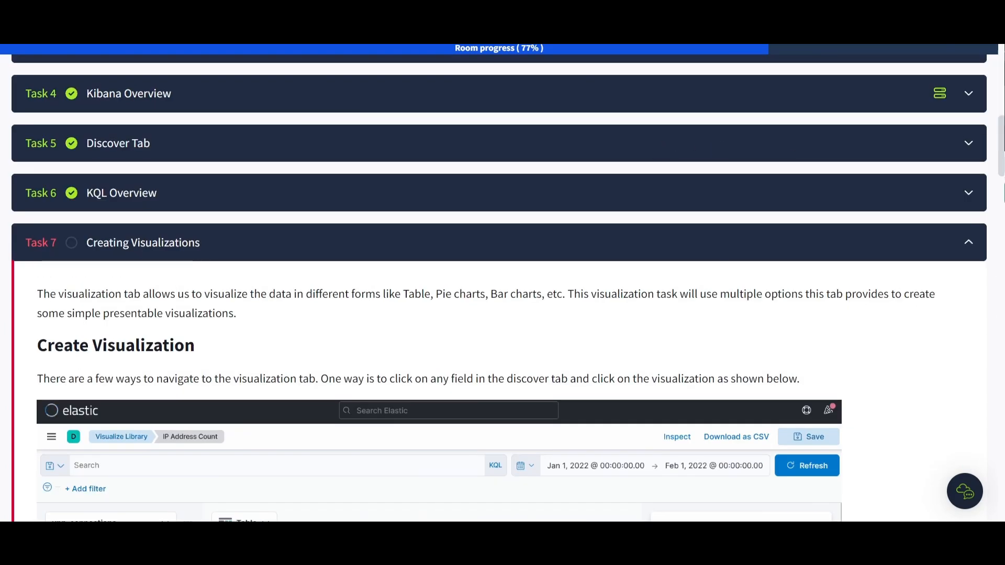
Step: Return to Discover beside the Task 7 text and clear the search query to list all vpn_connections records
{"action": "left_click", "coordinate": [968, 8]}
{"action": "scroll", "coordinate": [131, 214], "scroll_direction": "down", "scroll_amount": 3}
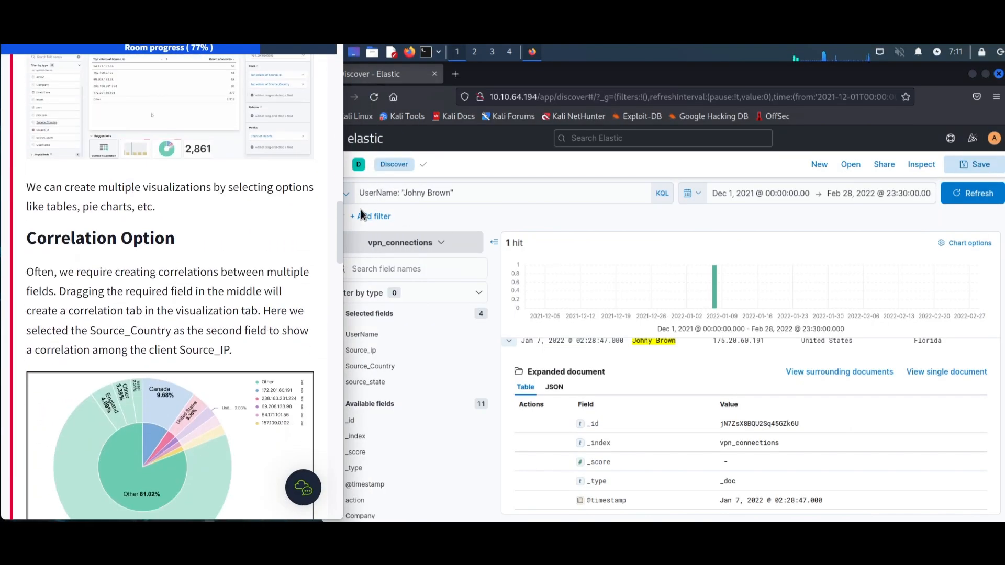
{"action": "left_click", "coordinate": [483, 193]}
{"action": "key", "text": "ctrl+a"}
{"action": "key", "text": "BackSpace"}
{"action": "key", "text": "Escape"}
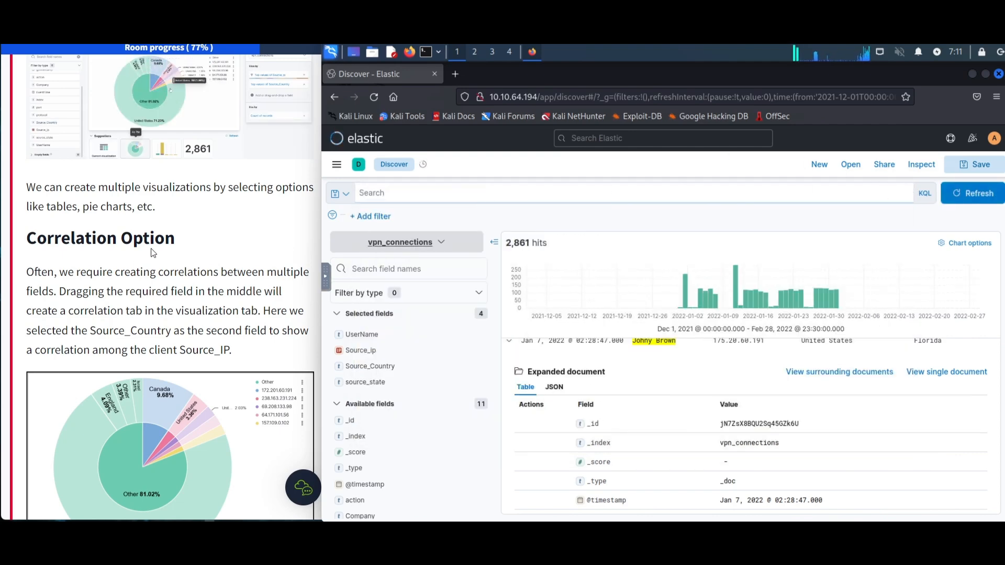
{"action": "scroll", "coordinate": [152, 253], "scroll_direction": "up", "scroll_amount": 3}
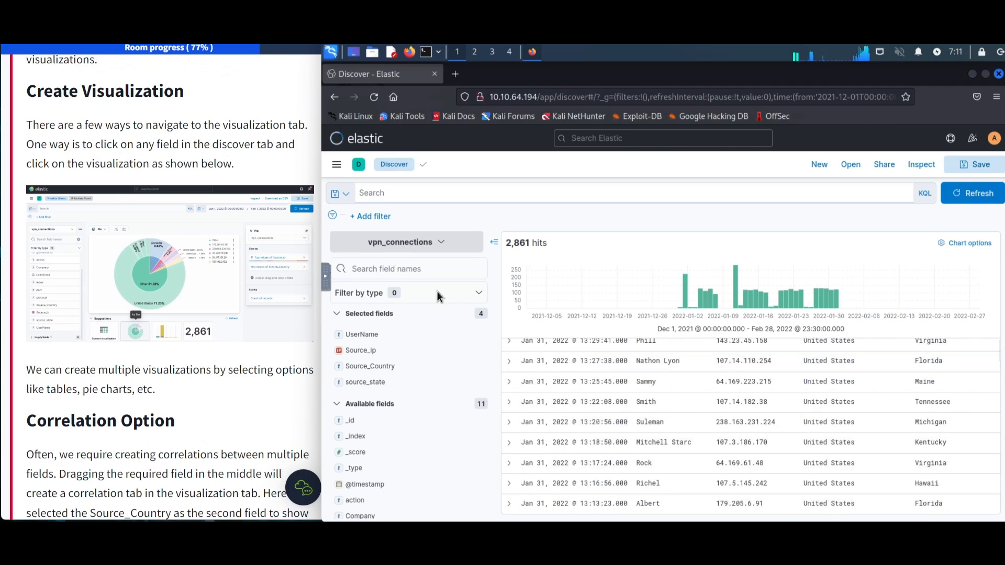
{"action": "left_click", "coordinate": [393, 251]}
{"action": "left_click", "coordinate": [447, 252]}
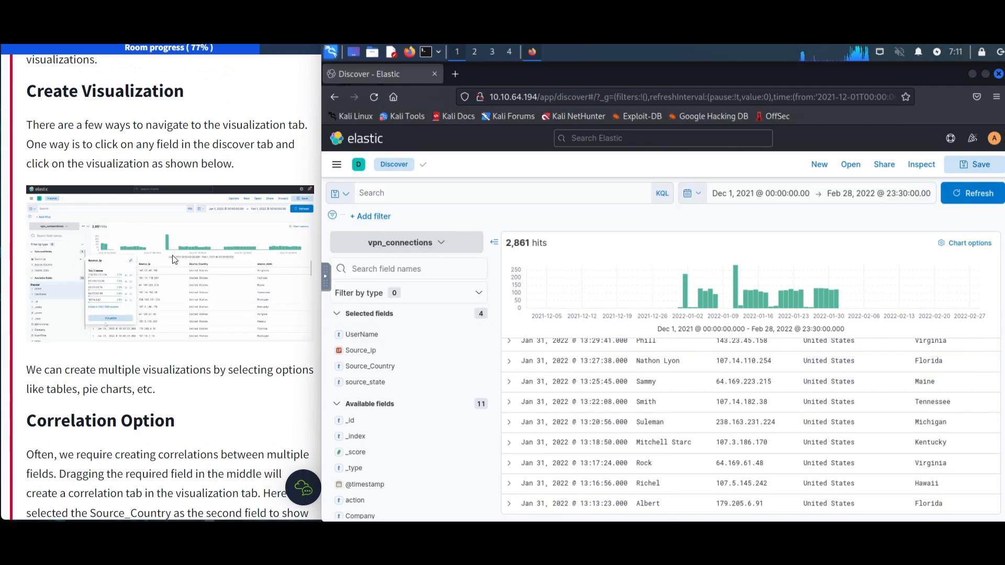
Step: Enlarge the Create Visualization demo and create a Lens visualization from the Source_ip field
{"action": "left_click", "coordinate": [170, 258]}
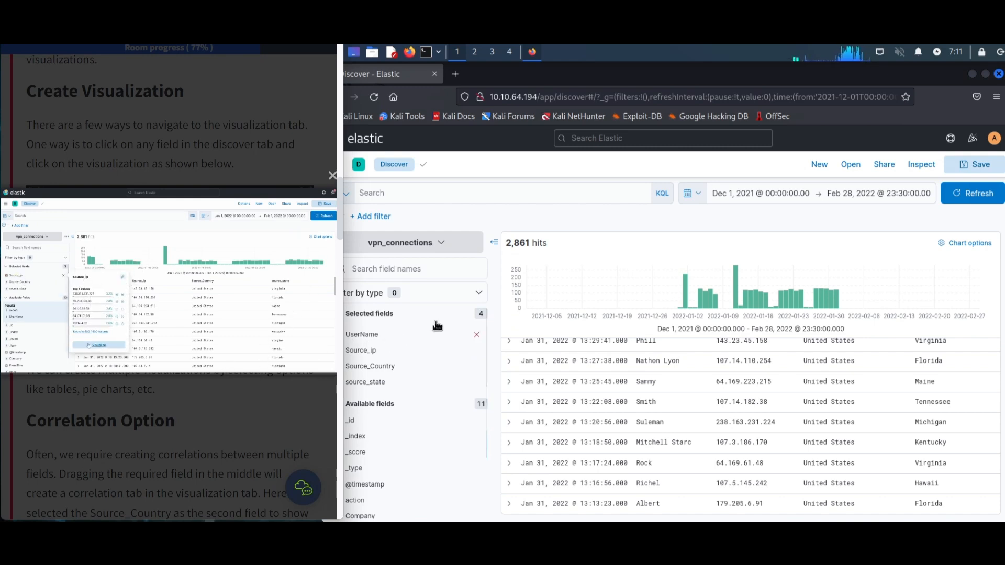
{"action": "left_click", "coordinate": [414, 337]}
{"action": "left_click", "coordinate": [566, 498]}
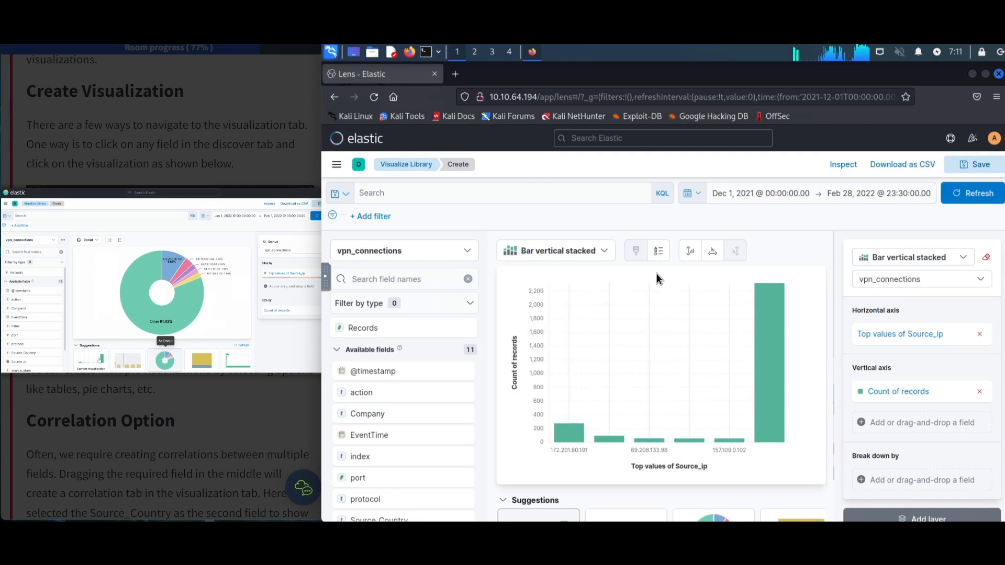
Step: Try the Donut suggestion for the Source_ip chart and open an additional Slice by dimension without choosing a field
{"action": "scroll", "coordinate": [746, 476], "scroll_direction": "down", "scroll_amount": 2}
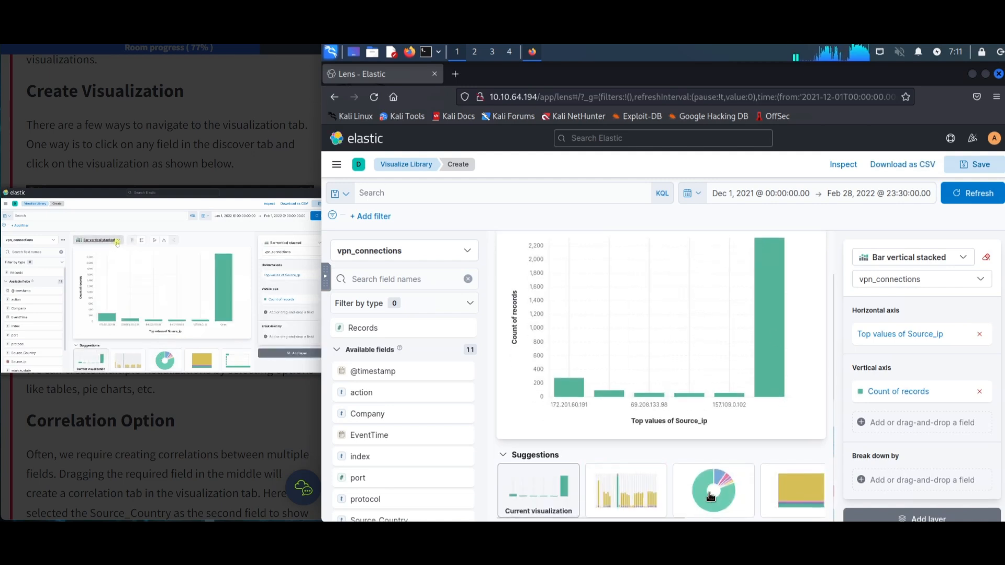
{"action": "left_click", "coordinate": [741, 480]}
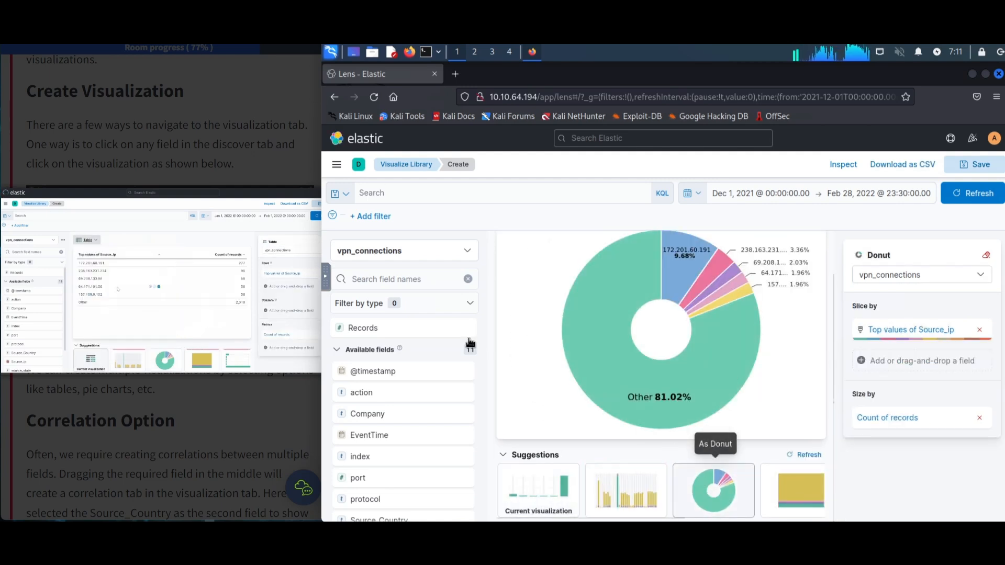
{"action": "scroll", "coordinate": [403, 408], "scroll_direction": "down", "scroll_amount": 3}
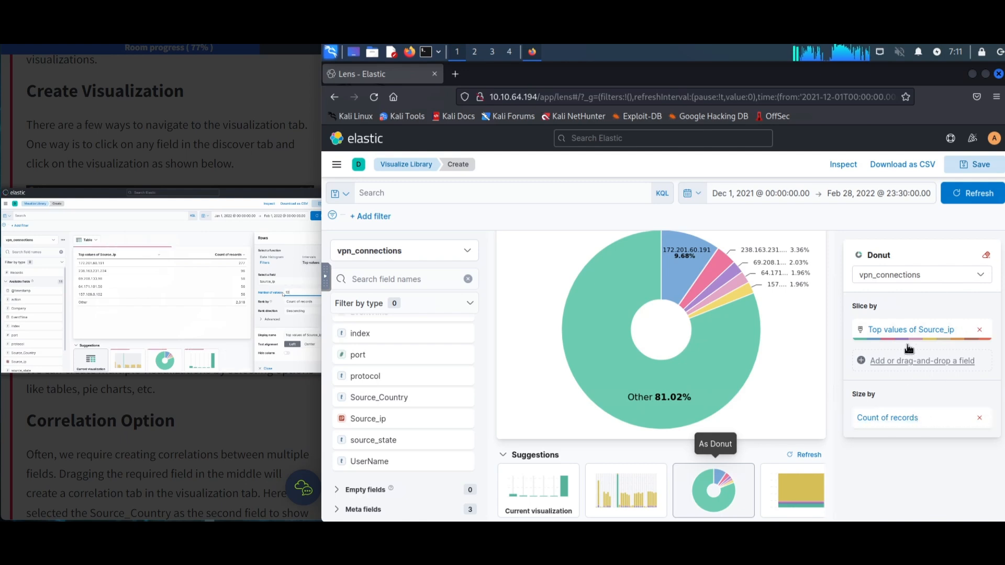
{"action": "left_click", "coordinate": [904, 360]}
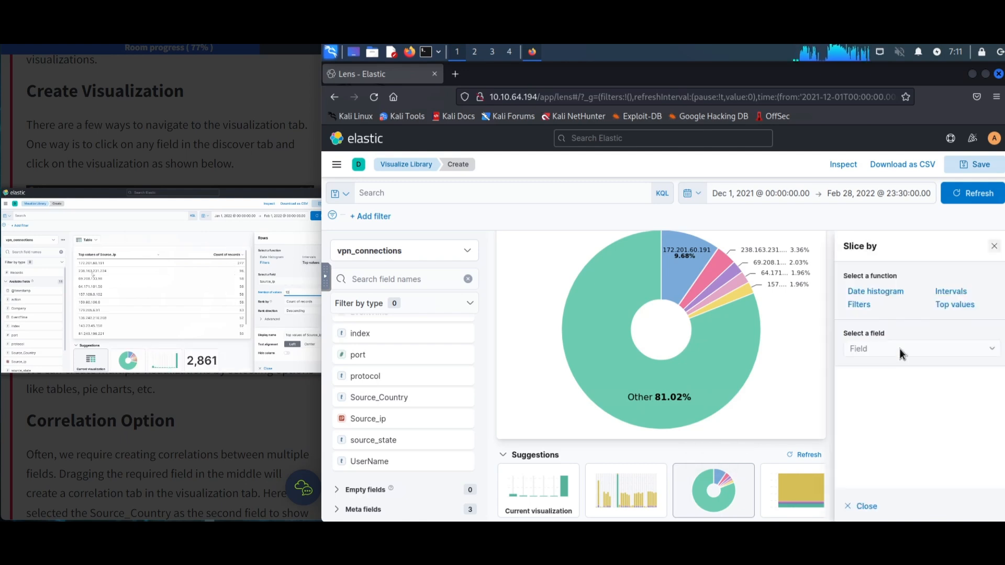
{"action": "left_click", "coordinate": [859, 505]}
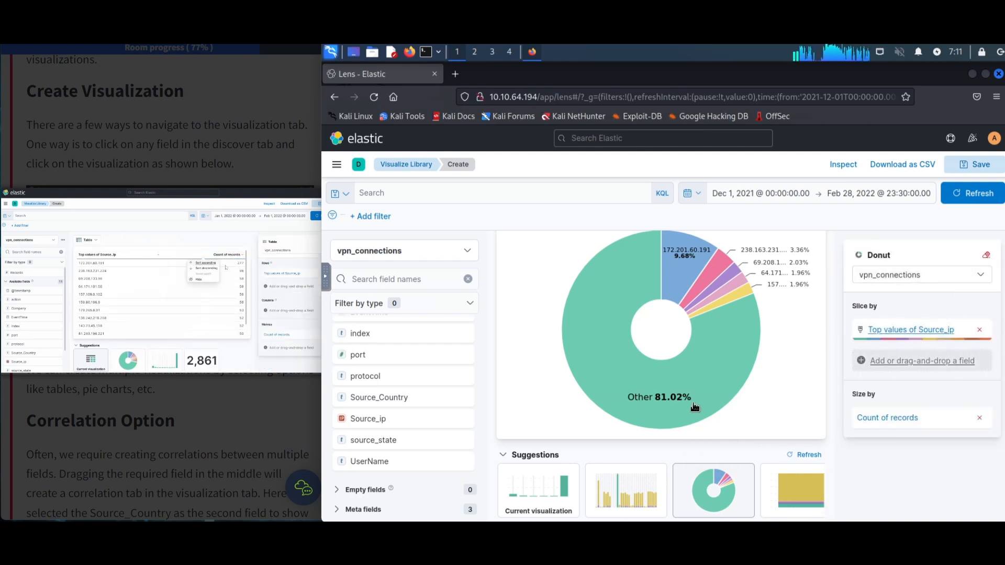
Step: Consult the Correlation Option and table sections of Task 7, try the bar and Over time suggestions, and switch to the Percentage visualization
{"action": "left_click", "coordinate": [168, 418]}
{"action": "scroll", "coordinate": [169, 402], "scroll_direction": "down", "scroll_amount": 5}
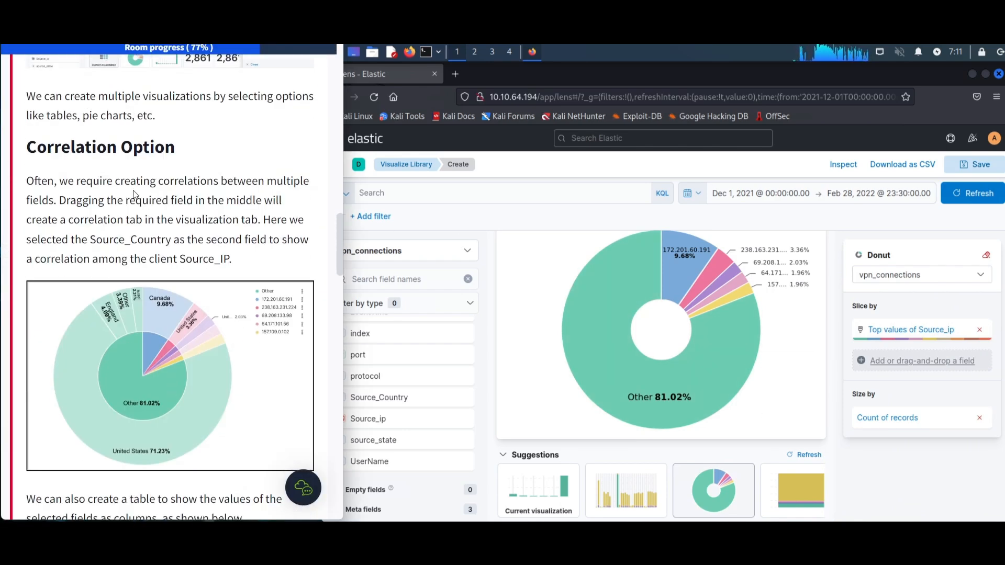
{"action": "scroll", "coordinate": [135, 194], "scroll_direction": "down", "scroll_amount": 7}
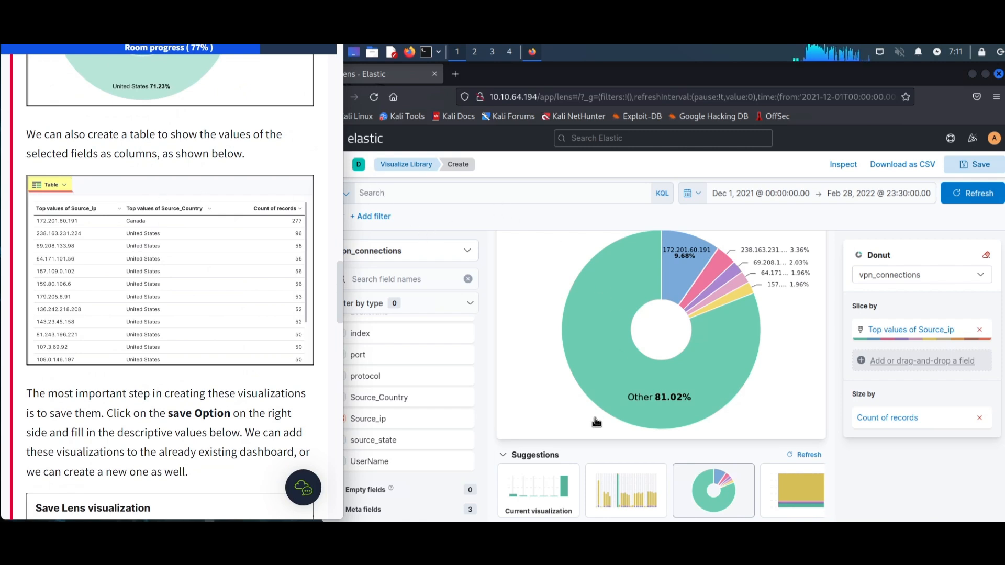
{"action": "left_click", "coordinate": [609, 498]}
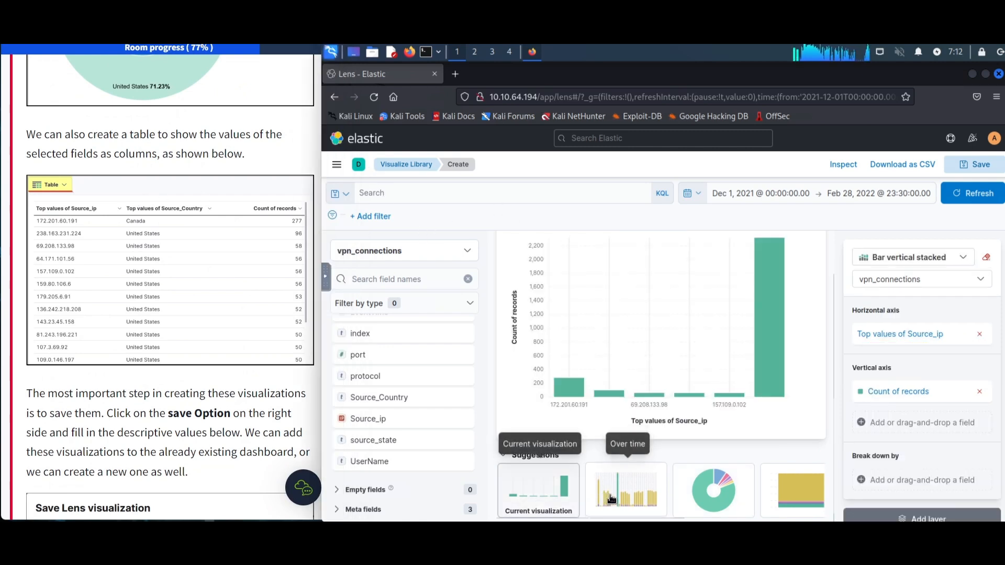
{"action": "left_click", "coordinate": [611, 498]}
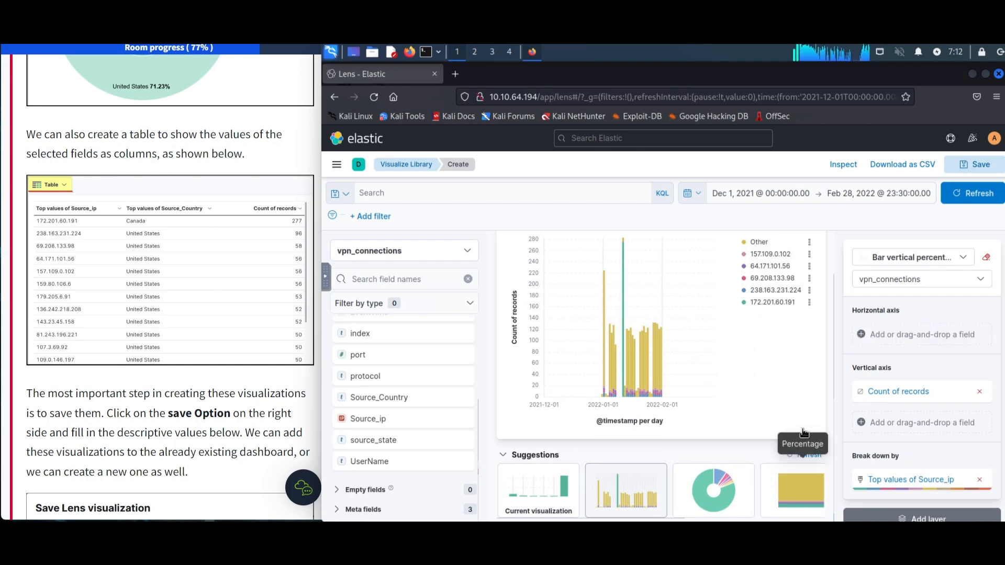
{"action": "left_click", "coordinate": [968, 172]}
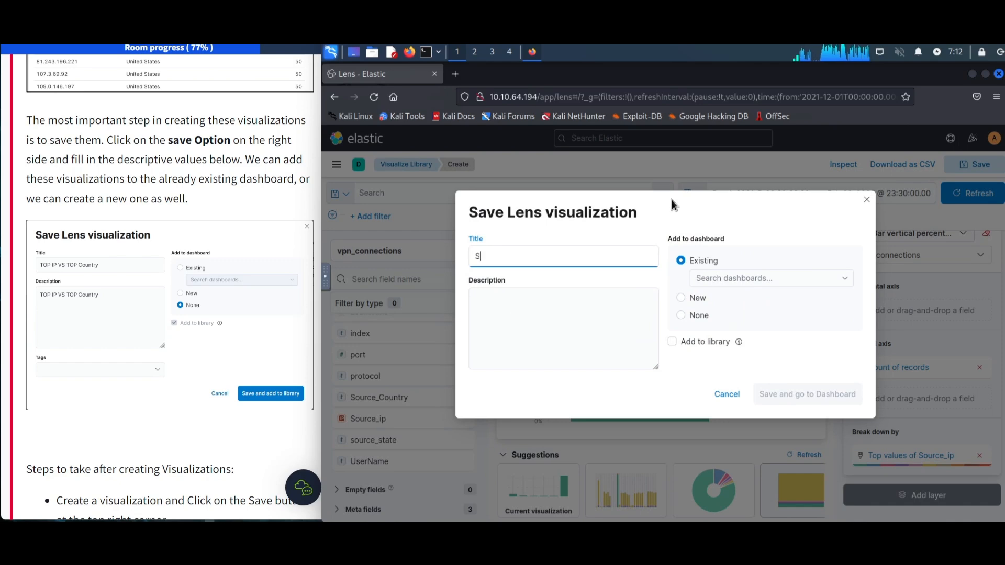
{"action": "type", "text": "Source_IP"}
{"action": "left_click", "coordinate": [682, 302]}
{"action": "left_click", "coordinate": [681, 315]}
{"action": "left_click", "coordinate": [611, 286]}
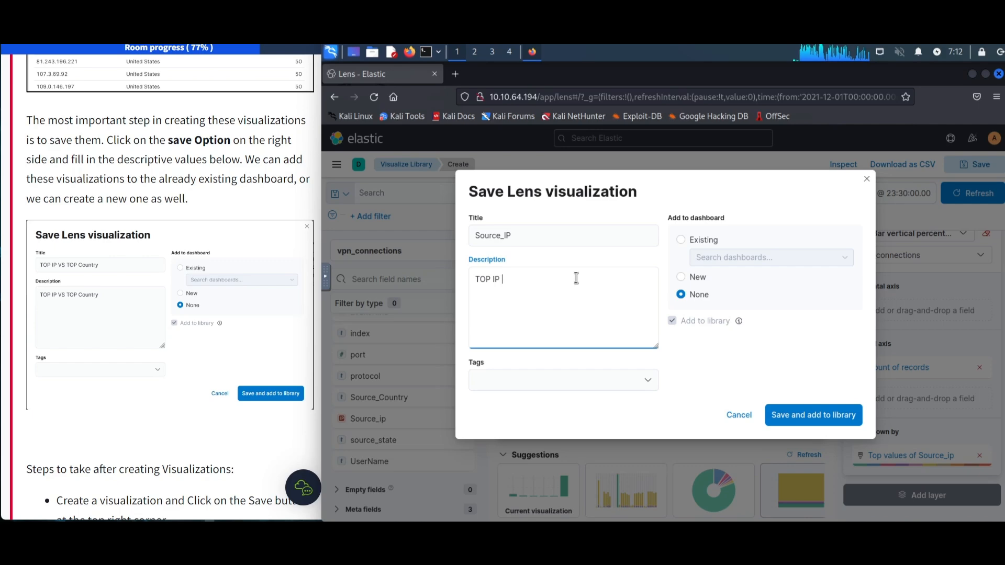
{"action": "type", "text": "TOP IP"}
{"action": "scroll", "coordinate": [177, 199], "scroll_direction": "up", "scroll_amount": 7}
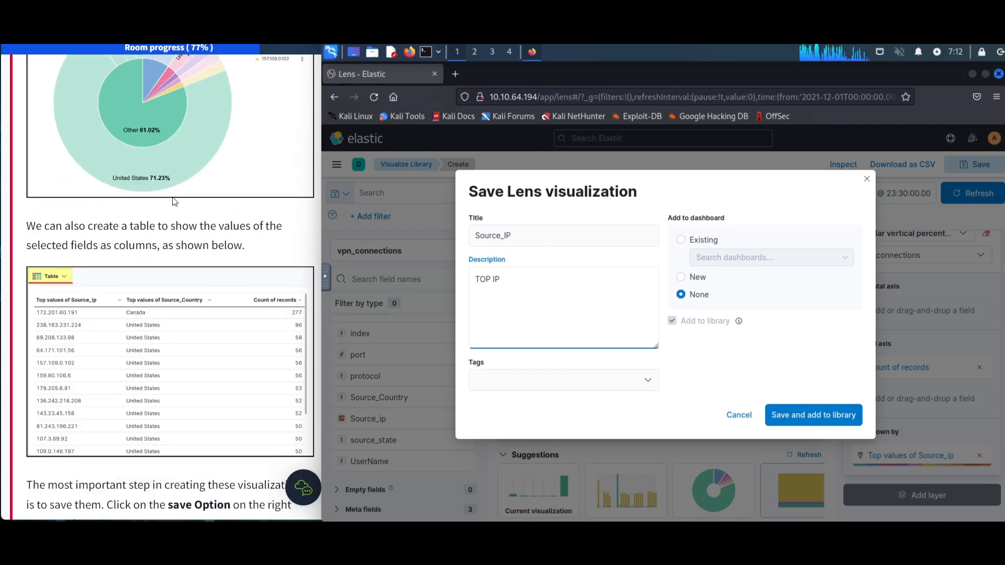
{"action": "left_click", "coordinate": [865, 181]}
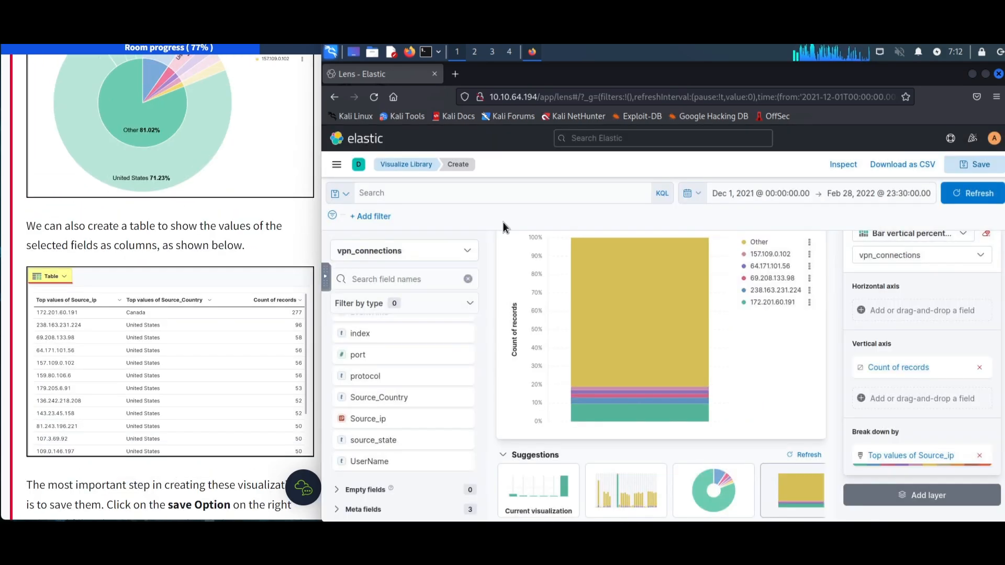
Step: Add the Source_Country field to the Source_ip chart and switch it to the suggested Pie visualization
{"action": "scroll", "coordinate": [169, 287], "scroll_direction": "up", "scroll_amount": 8}
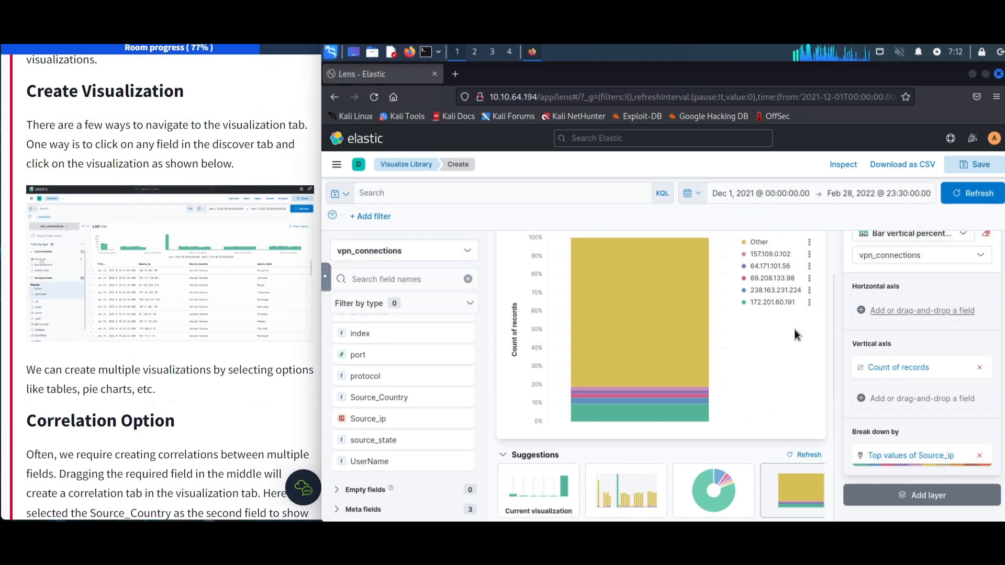
{"action": "left_click", "coordinate": [393, 274]}
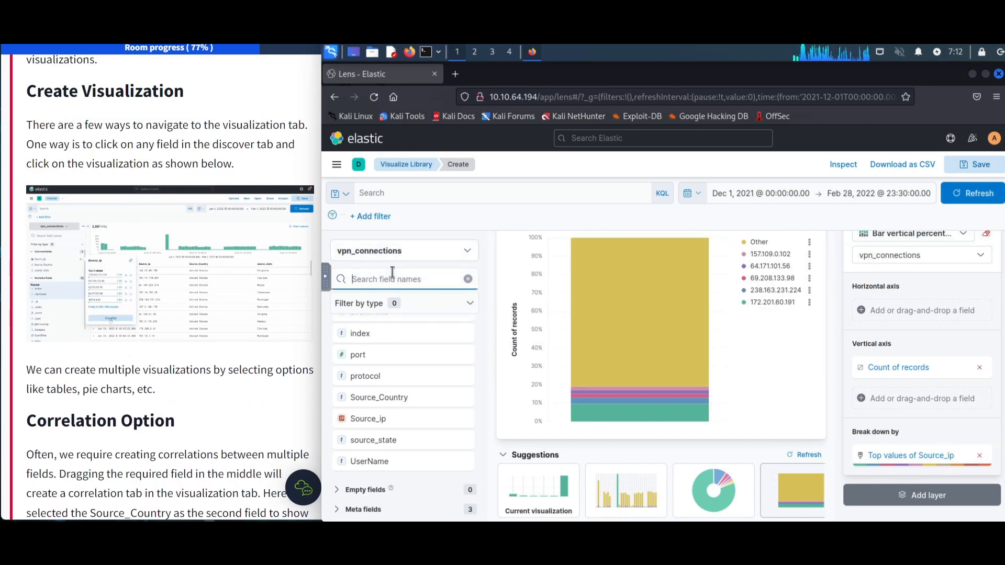
{"action": "left_click", "coordinate": [466, 400]}
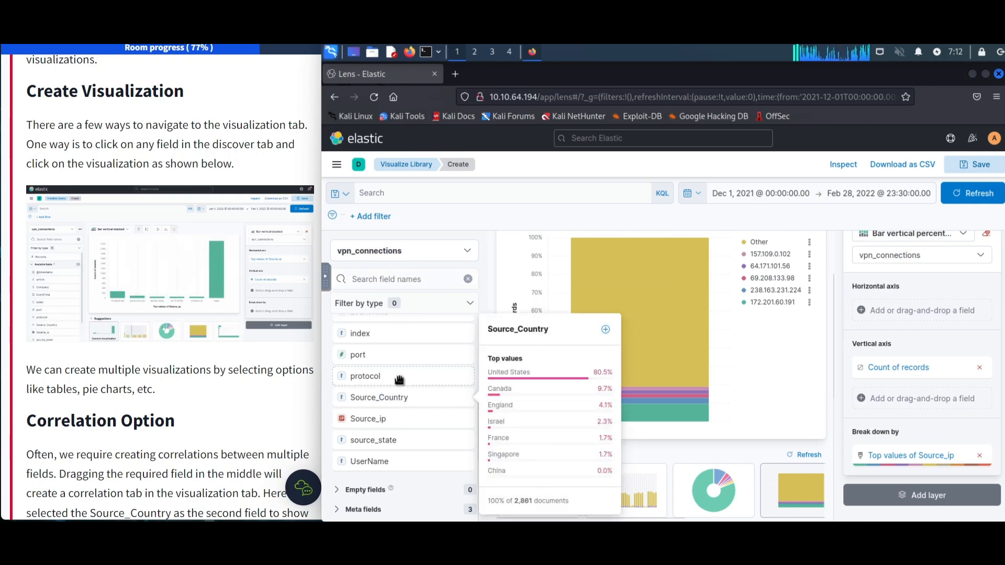
{"action": "left_click_drag", "start_coordinate": [399, 398], "coordinate": [788, 432]}
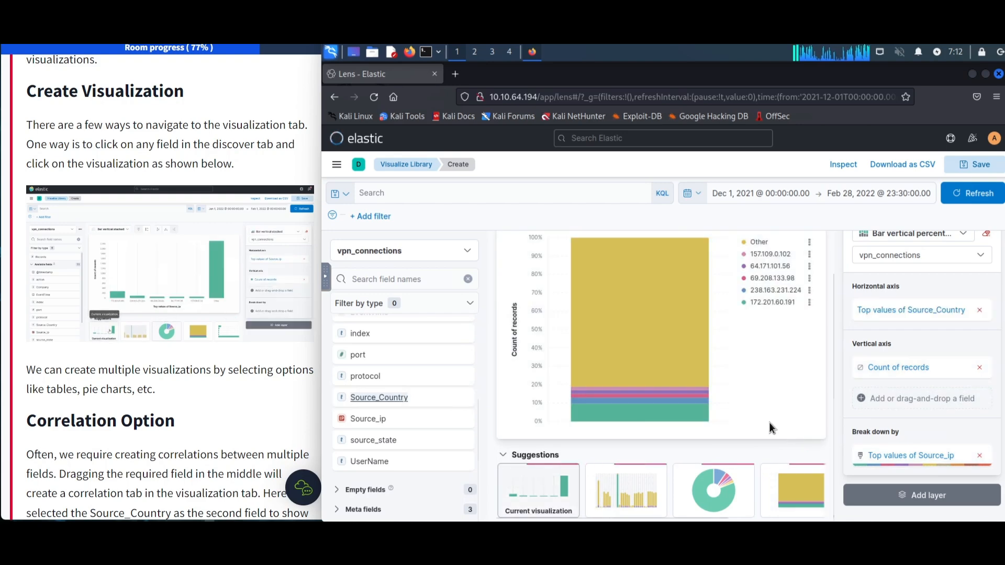
{"action": "left_click", "coordinate": [697, 487]}
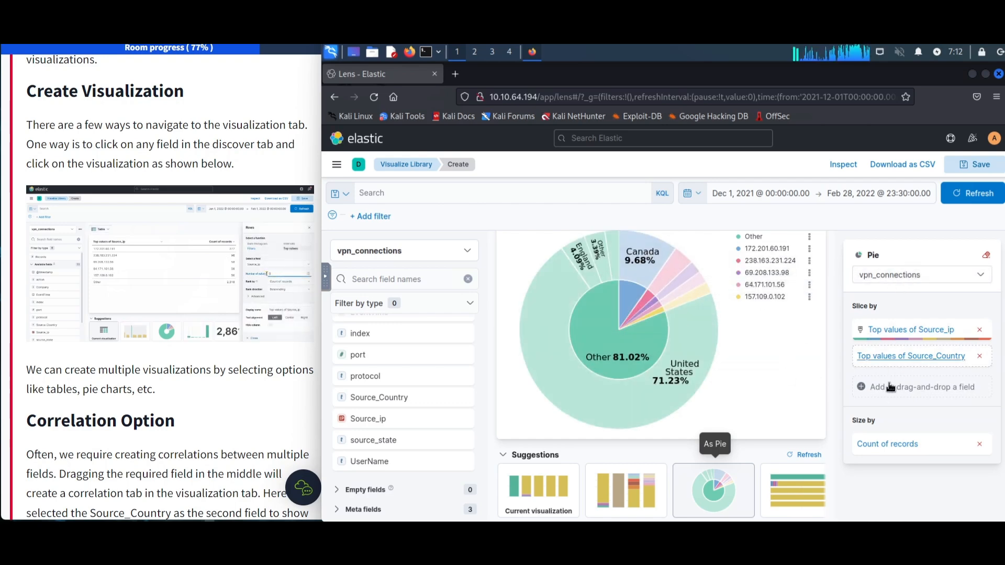
Step: Begin saving the pie visualization and title it TOP IP VS TOP COUNTRY, following the save example in Task 7
{"action": "left_click", "coordinate": [978, 166]}
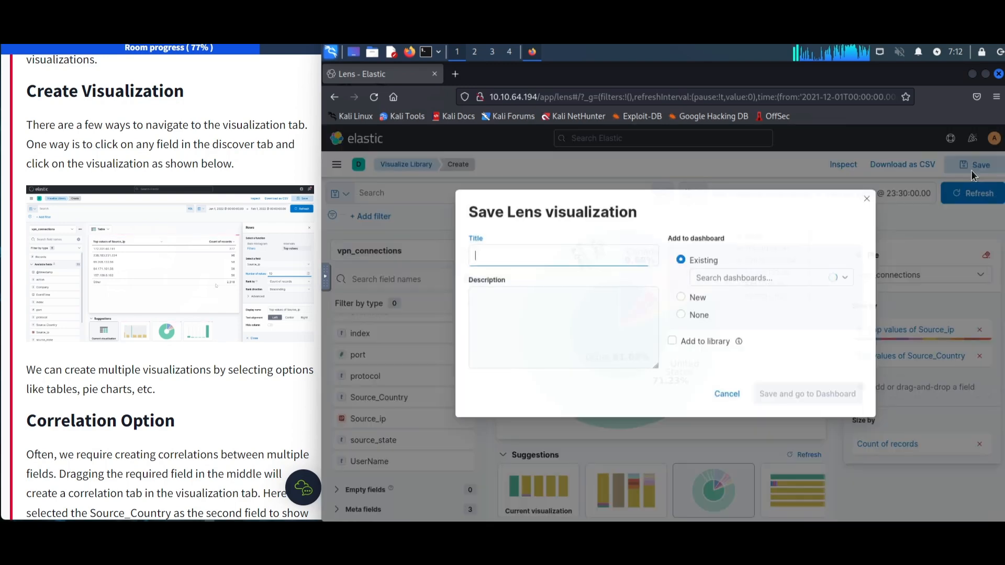
{"action": "left_click", "coordinate": [601, 257]}
{"action": "type", "text": "TOP"}
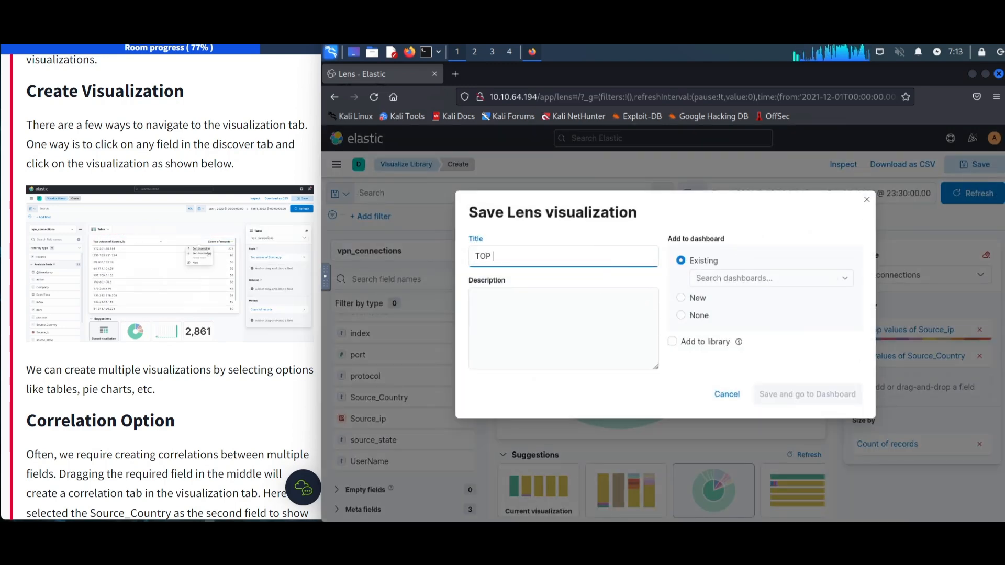
{"action": "scroll", "coordinate": [192, 390], "scroll_direction": "down", "scroll_amount": 5}
{"action": "scroll", "coordinate": [162, 363], "scroll_direction": "down", "scroll_amount": 10}
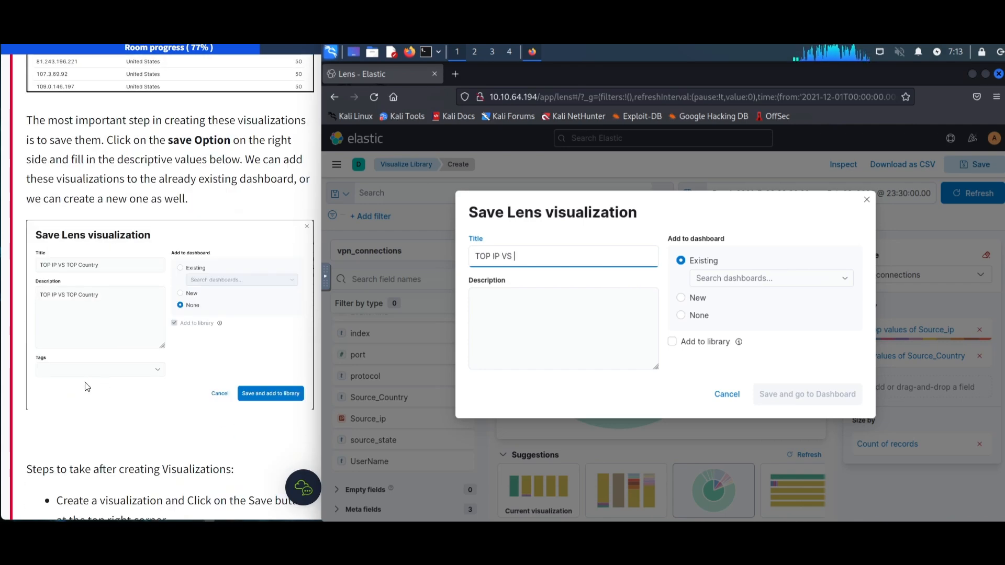
{"action": "type", "text": "IP VS TOP COUNT"}
Step: Reuse the title TOP IP VS TOP COUNTRY as the description, choose no dashboard, and save the visualization to the library
{"action": "key", "text": "ctrl+a"}
{"action": "key", "text": "ctrl+c"}
{"action": "left_click", "coordinate": [517, 327]}
{"action": "key", "text": "ctrl+v"}
{"action": "scroll", "coordinate": [167, 314], "scroll_direction": "down", "scroll_amount": 10}
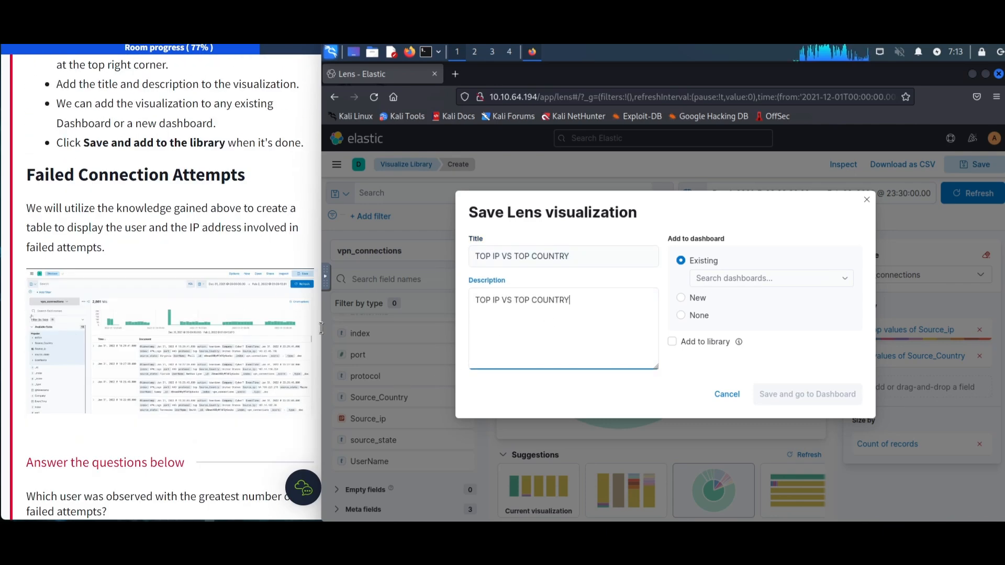
{"action": "left_click", "coordinate": [683, 315]}
{"action": "left_click", "coordinate": [800, 408]}
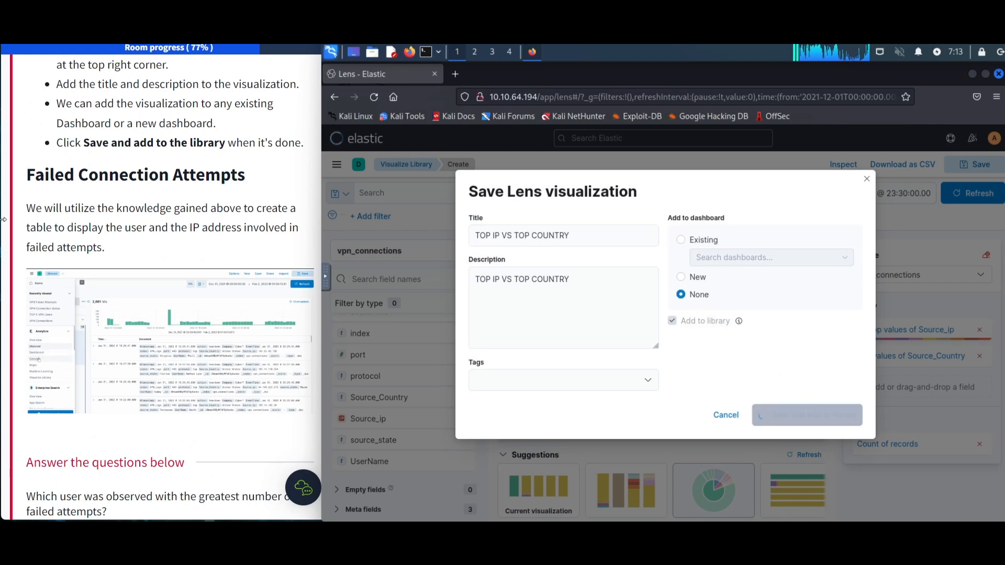
Step: Consult the Task 7 questions and remove the UserName, Source_ip, Source_Country and source_state columns from the Discover table
{"action": "scroll", "coordinate": [182, 233], "scroll_direction": "down", "scroll_amount": 4}
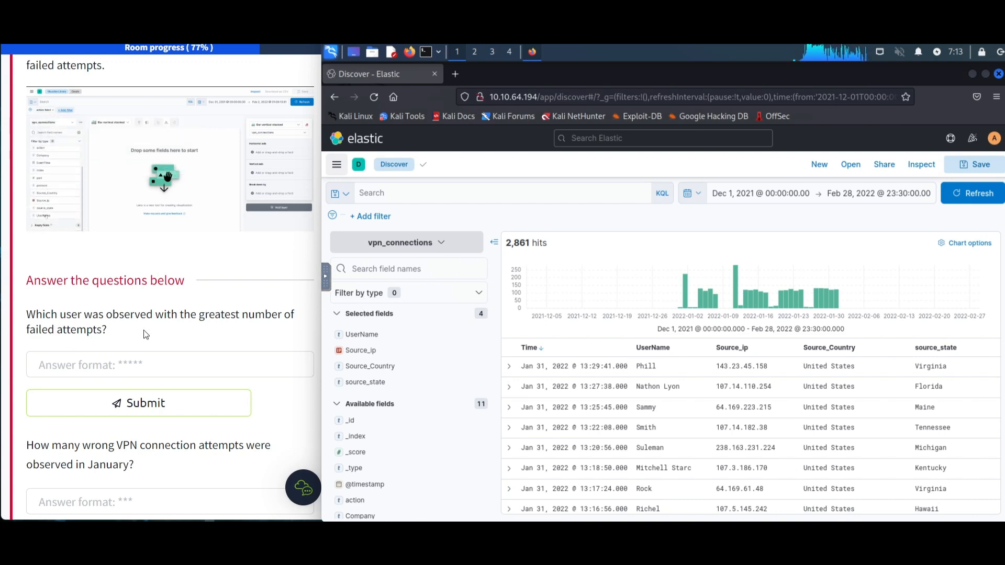
{"action": "scroll", "coordinate": [471, 355], "scroll_direction": "down", "scroll_amount": 2}
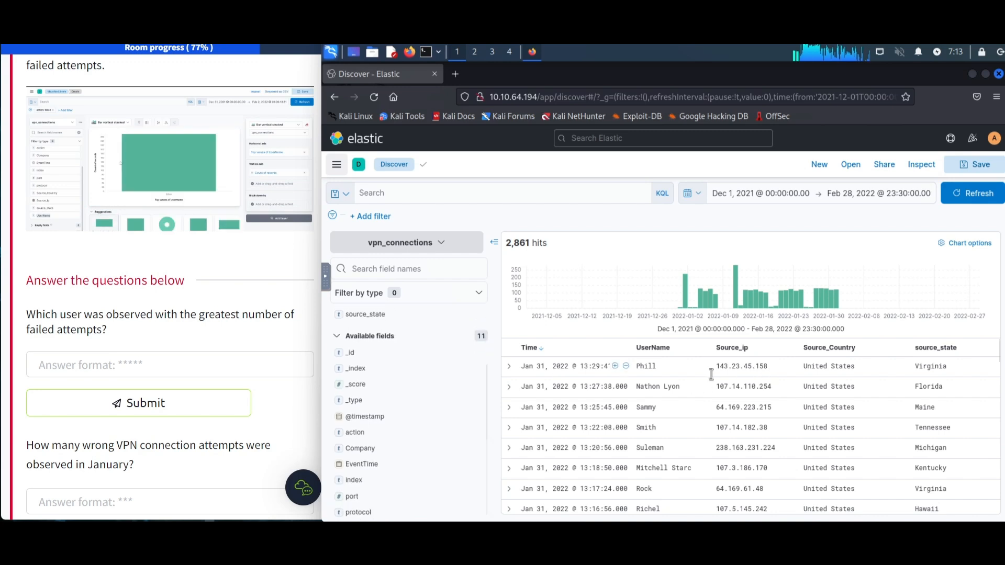
{"action": "scroll", "coordinate": [441, 344], "scroll_direction": "up", "scroll_amount": 2}
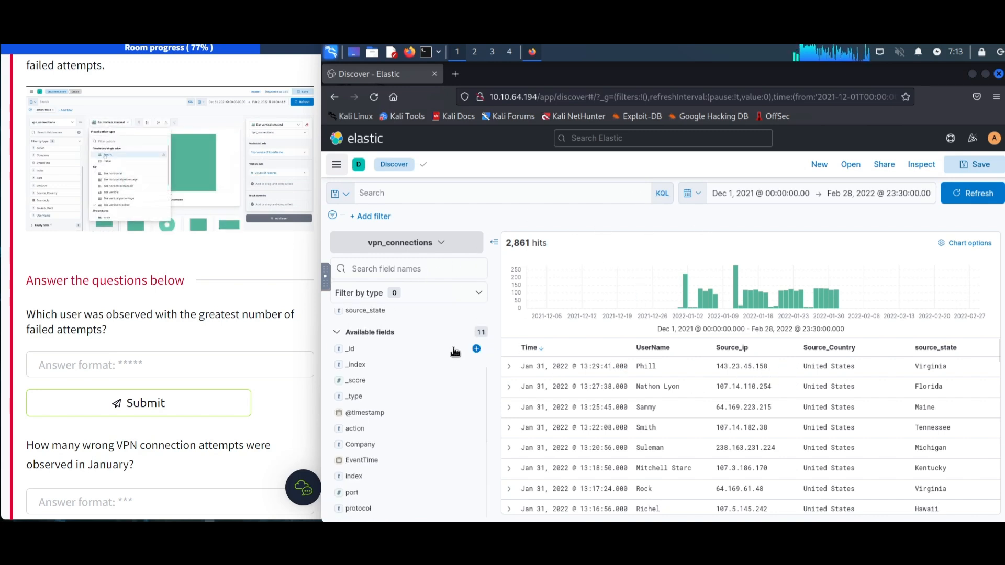
{"action": "left_click", "coordinate": [427, 270]}
{"action": "left_click", "coordinate": [476, 334]}
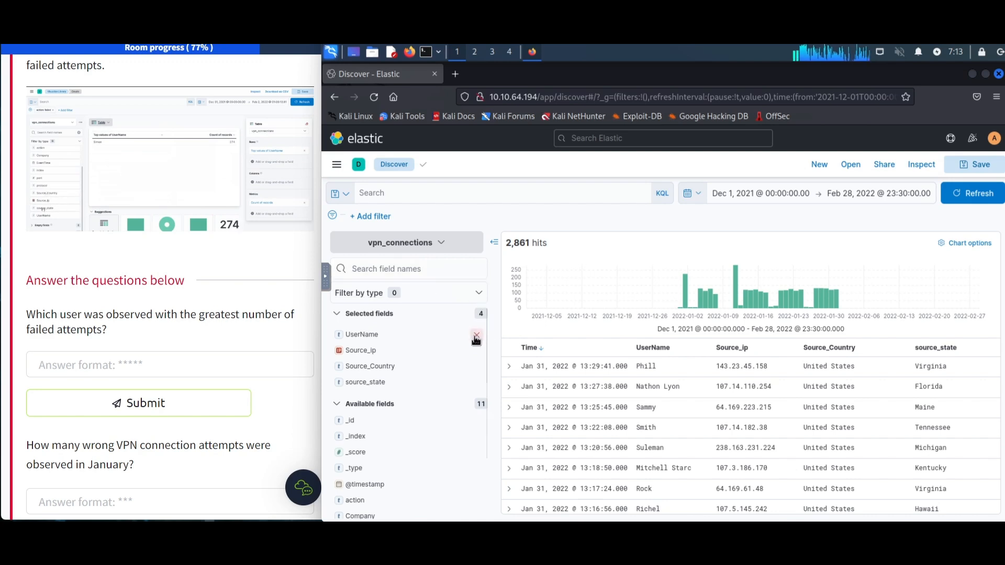
{"action": "left_click", "coordinate": [477, 335]}
{"action": "left_click", "coordinate": [476, 335]}
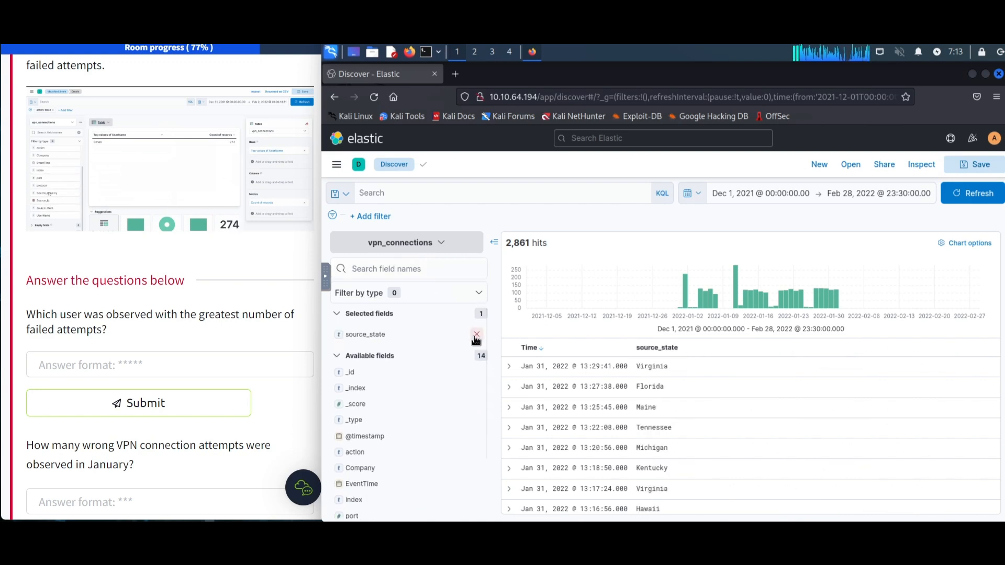
{"action": "left_click", "coordinate": [477, 335]}
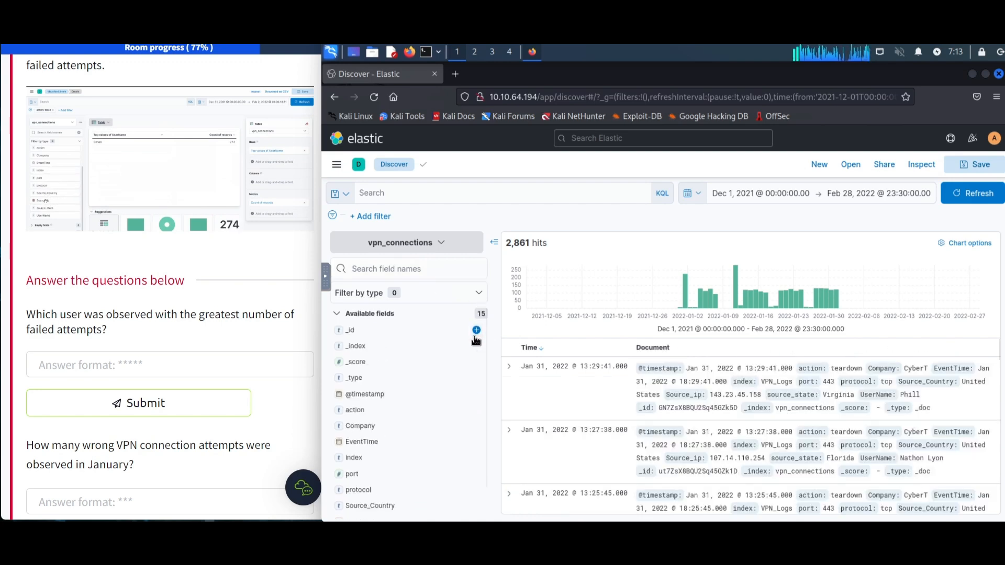
Step: Search the vpn_connections records for "failed"
{"action": "left_click", "coordinate": [498, 194]}
{"action": "type", "text": "fail"}
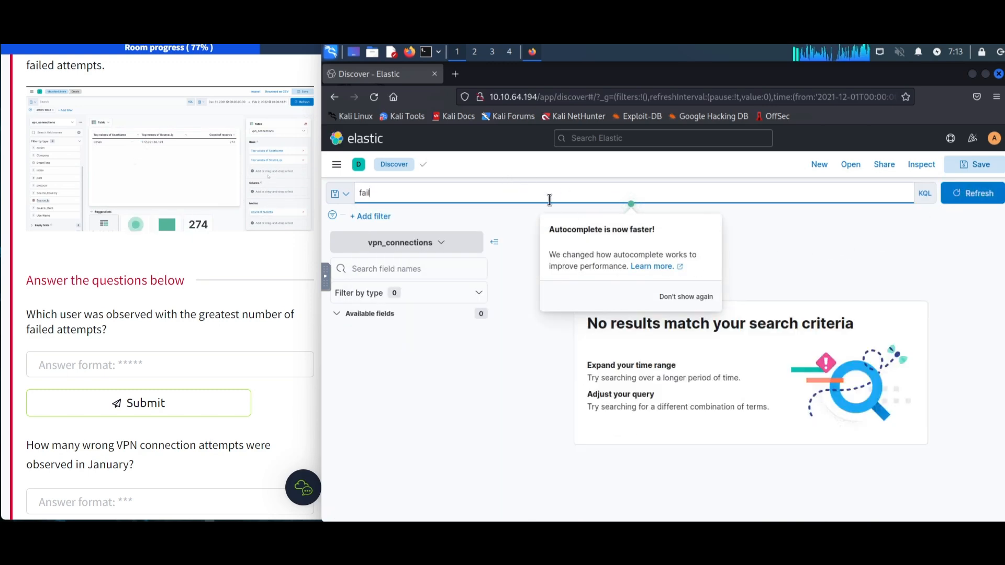
{"action": "left_click", "coordinate": [529, 187]}
{"action": "key", "text": "BackSpace"}
{"action": "key", "text": "BackSpace"}
{"action": "key", "text": "BackSpace"}
{"action": "type", "text": "ailed"}
{"action": "key", "text": "Return"}
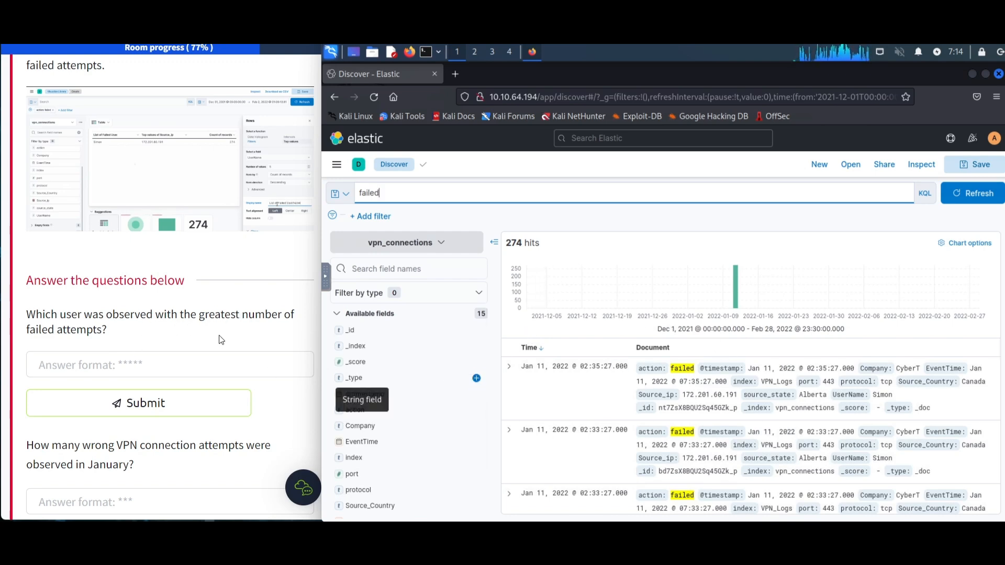
Step: Filter the field list by "use" and examine the top values of UserName among the failed connections
{"action": "left_click", "coordinate": [425, 269]}
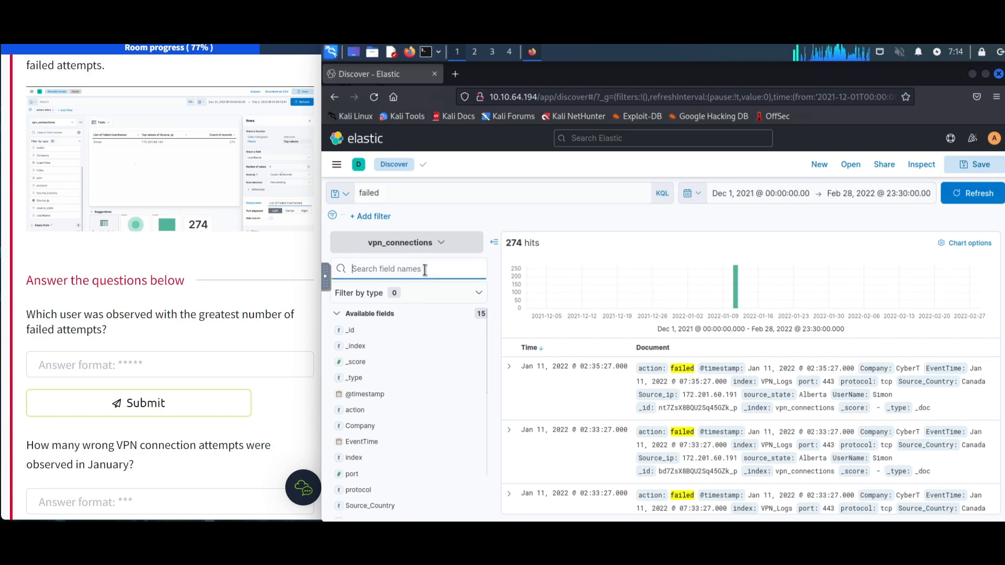
{"action": "type", "text": "s"}
{"action": "key", "text": "BackSpace"}
{"action": "type", "text": "so"}
{"action": "key", "text": "BackSpace"}
{"action": "key", "text": "BackSpace"}
{"action": "type", "text": "use"}
{"action": "left_click", "coordinate": [424, 331]}
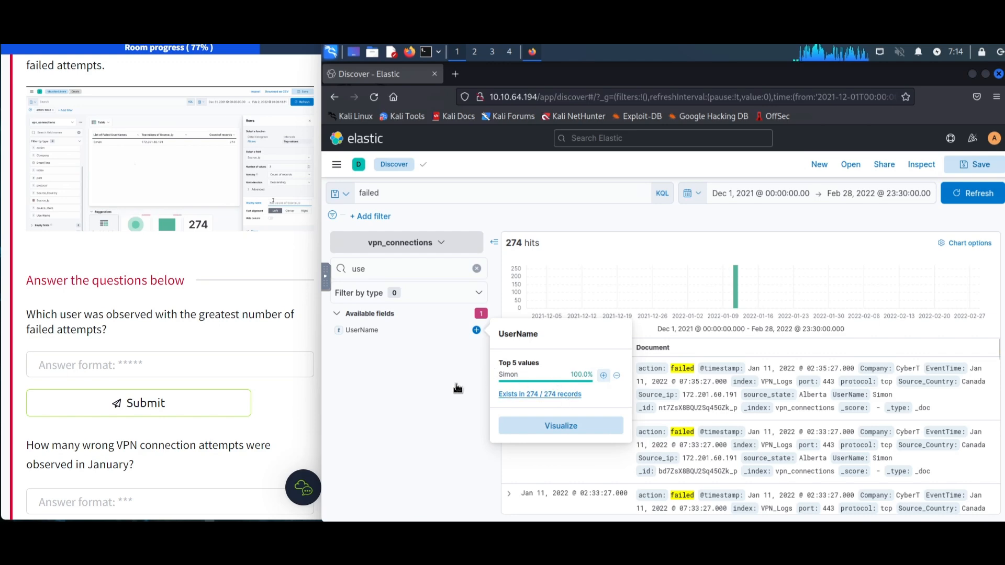
Step: Submit the top username as the Task 7 answer for the user with the greatest number of failed attempts
{"action": "left_click", "coordinate": [120, 366]}
{"action": "type", "text": "S"}
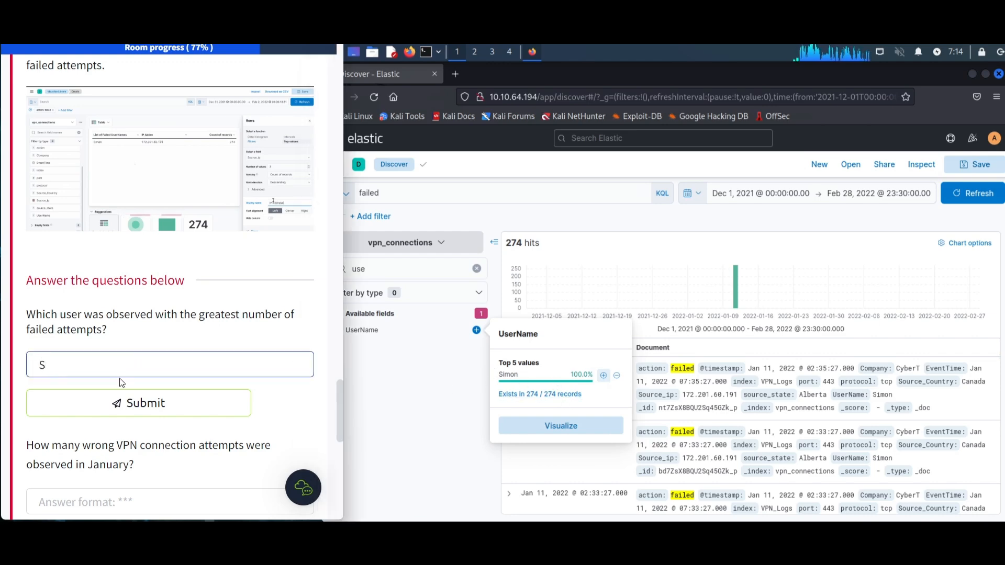
{"action": "key", "text": "Return"}
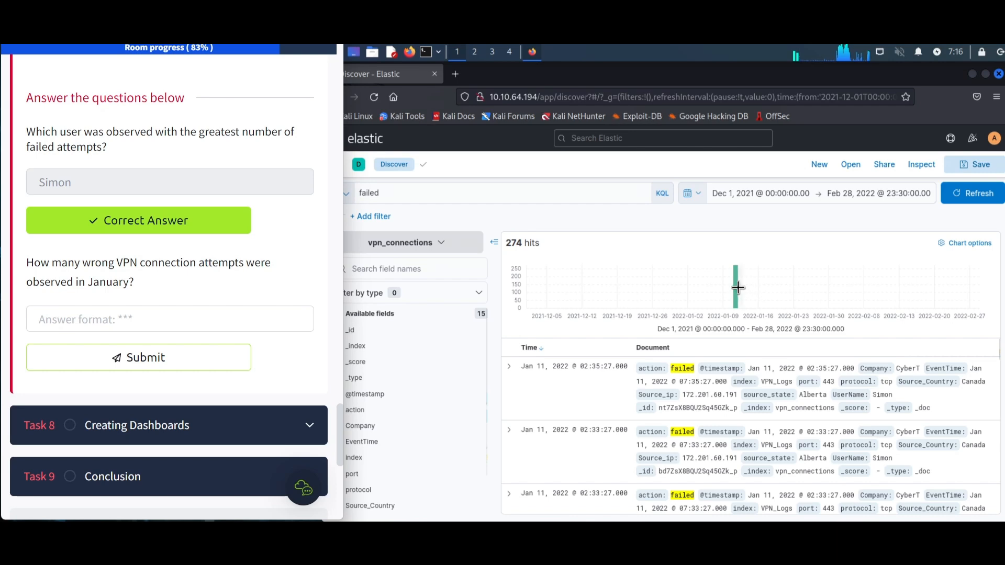
Step: Submit 274 as the answer for the number of wrong VPN connection attempts in January
{"action": "mouse_move", "coordinate": [739, 292]}
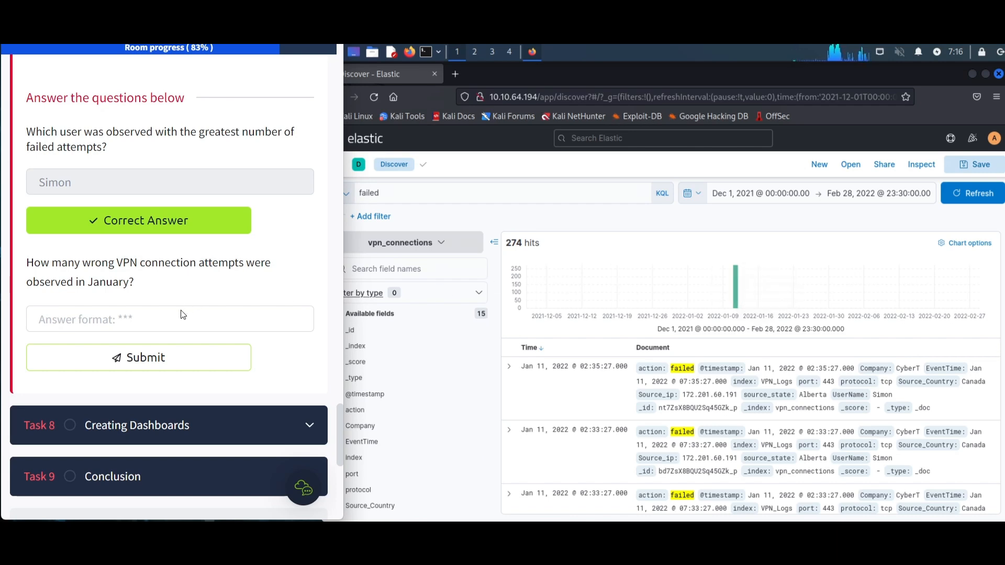
{"action": "left_click", "coordinate": [163, 326]}
{"action": "type", "text": "274"}
{"action": "key", "text": "Return"}
Step: Open Task 8, Creating Dashboards, and read the instructions for creating a custom dashboard
{"action": "scroll", "coordinate": [70, 418], "scroll_direction": "down", "scroll_amount": 2}
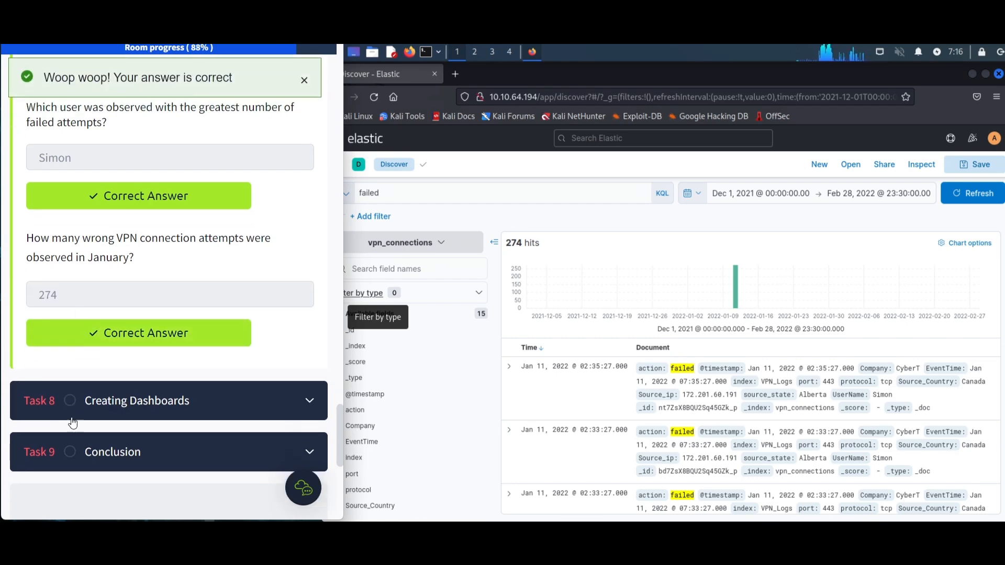
{"action": "left_click", "coordinate": [180, 321]}
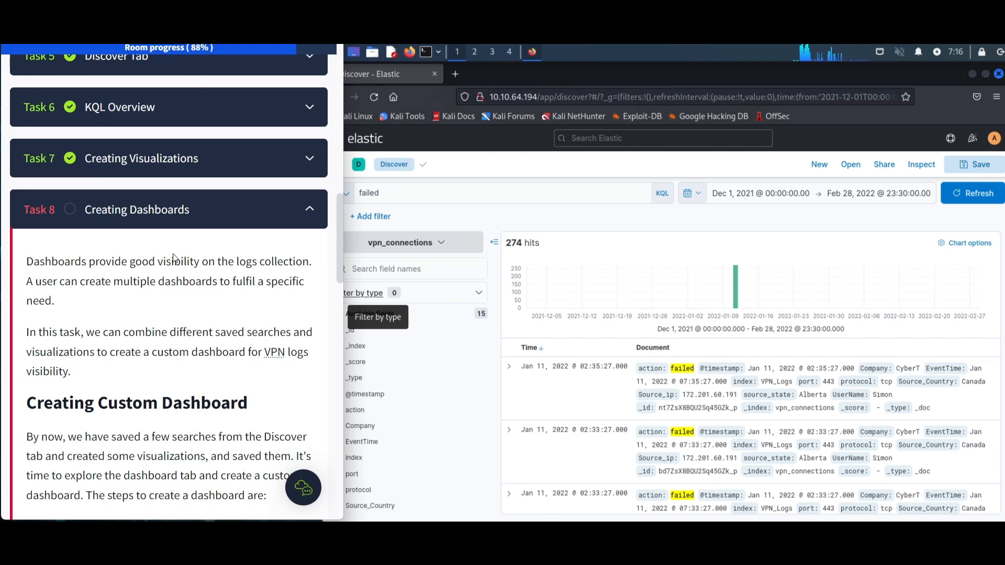
{"action": "scroll", "coordinate": [184, 247], "scroll_direction": "down", "scroll_amount": 2}
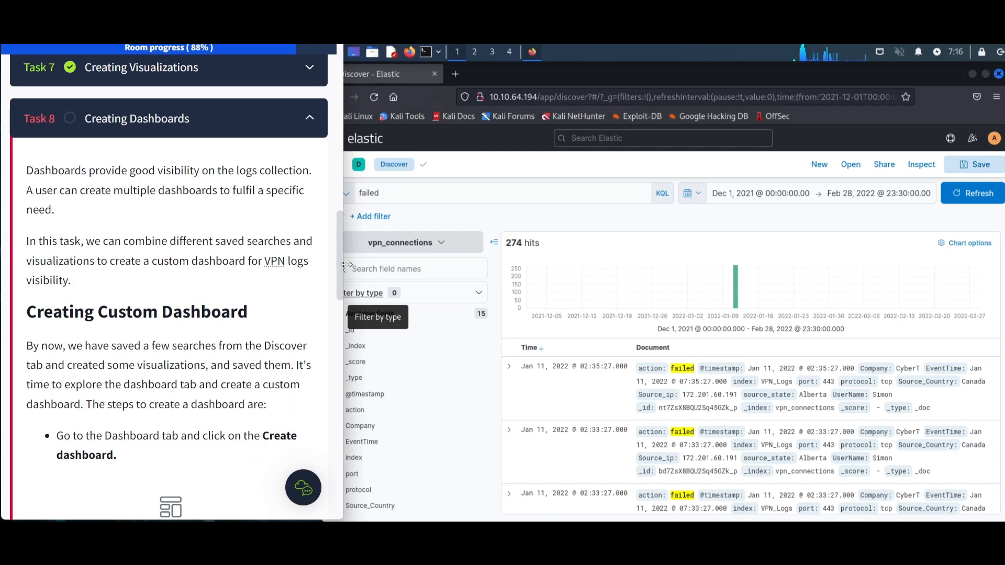
{"action": "key", "text": "XF86MonBrightnessDown"}
{"action": "scroll", "coordinate": [189, 294], "scroll_direction": "down", "scroll_amount": 2}
{"action": "scroll", "coordinate": [140, 231], "scroll_direction": "down", "scroll_amount": 3}
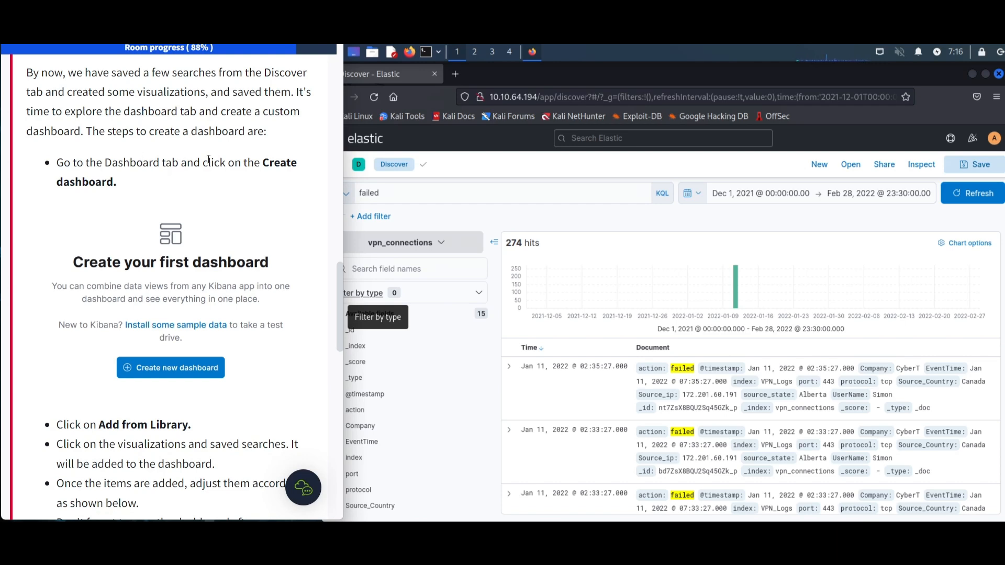
Step: Go to the Kibana Dashboard section and create a new dashboard
{"action": "left_click", "coordinate": [520, 198]}
{"action": "left_click", "coordinate": [338, 168]}
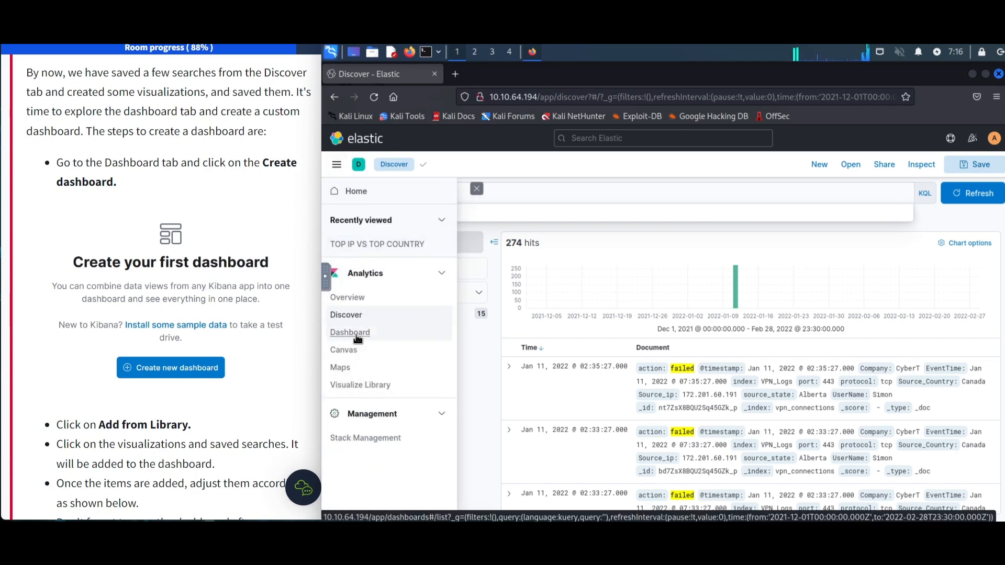
{"action": "left_click", "coordinate": [358, 338]}
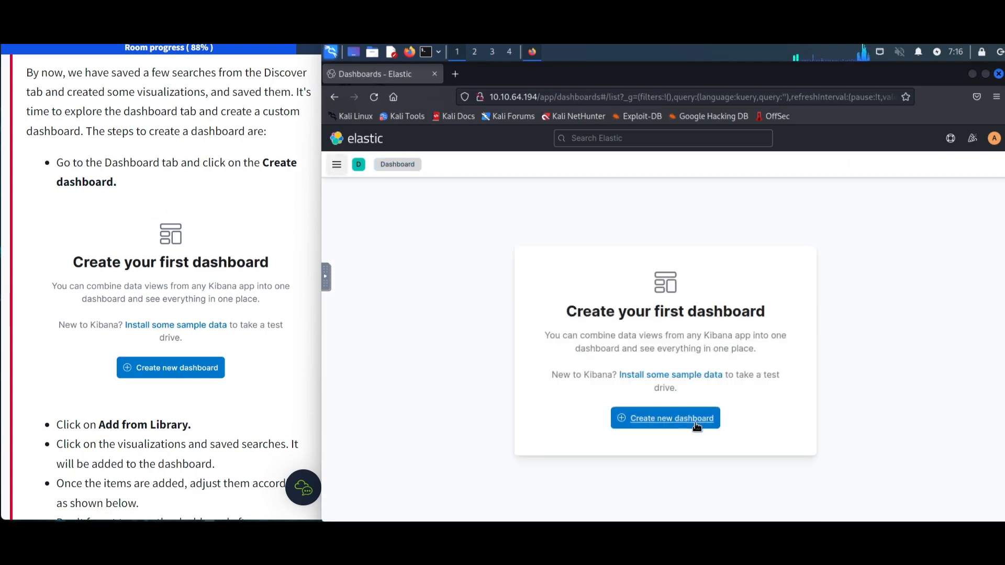
{"action": "left_click", "coordinate": [698, 426]}
Step: Open the dashboard's Add from library list and view the enlarged Task 8 demonstration of adding saved items
{"action": "scroll", "coordinate": [79, 281], "scroll_direction": "down", "scroll_amount": 4}
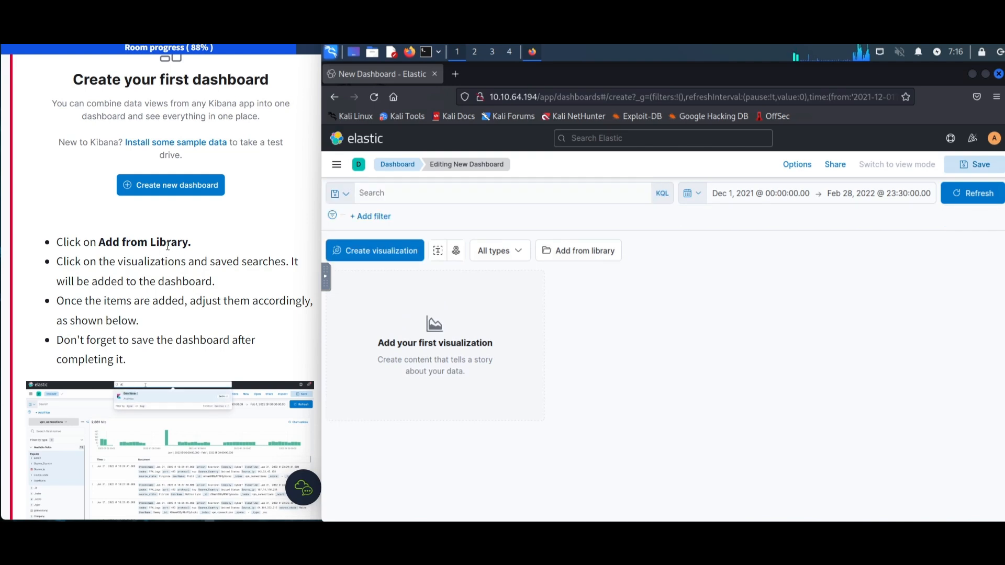
{"action": "left_click", "coordinate": [585, 255]}
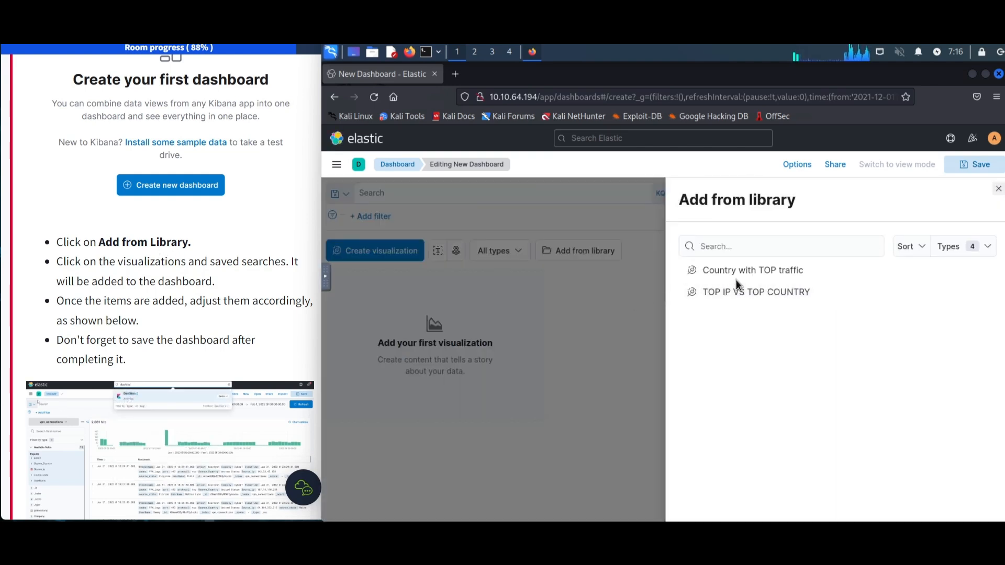
{"action": "scroll", "coordinate": [159, 273], "scroll_direction": "down", "scroll_amount": 2}
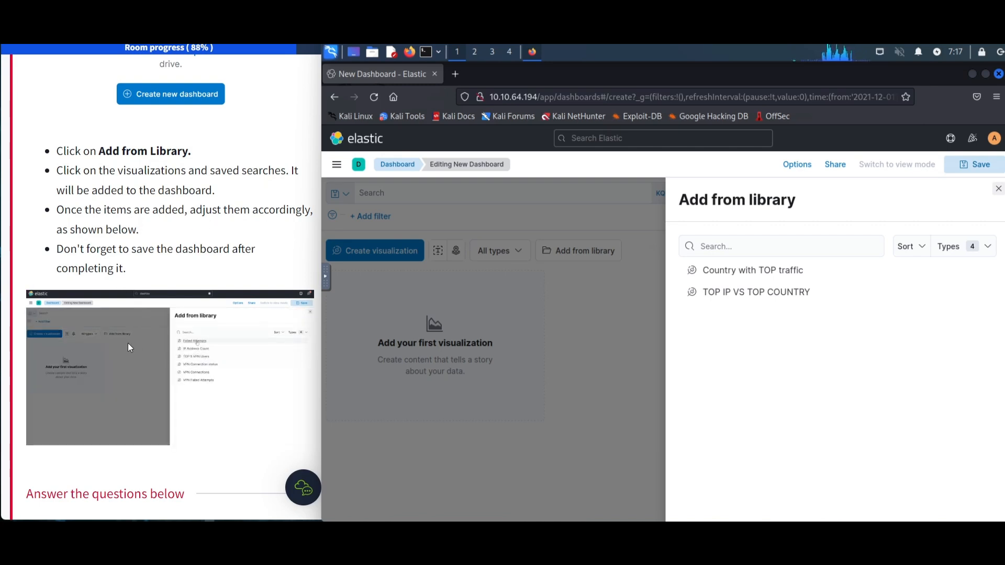
{"action": "left_click", "coordinate": [114, 345]}
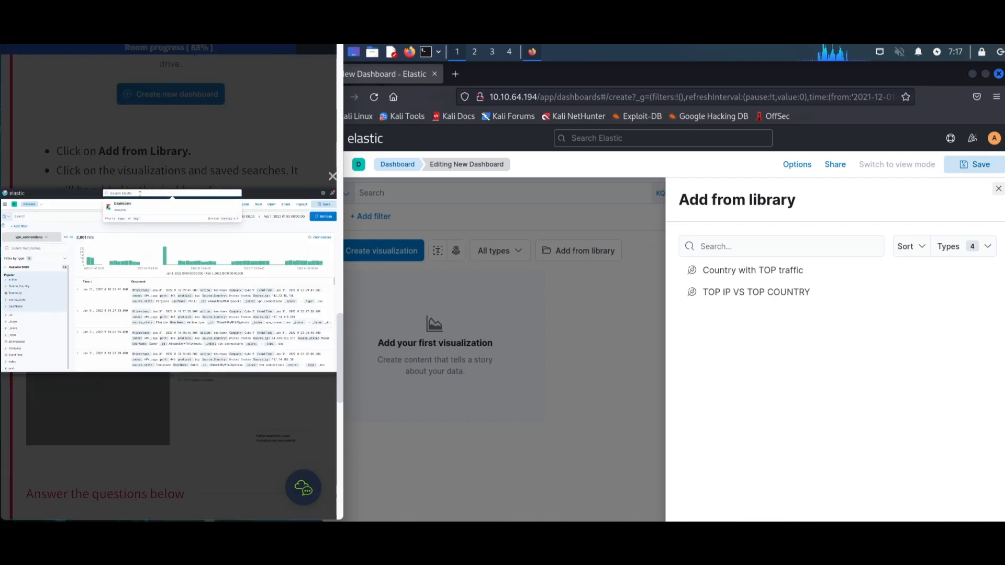
{"action": "key", "text": "super+Up"}
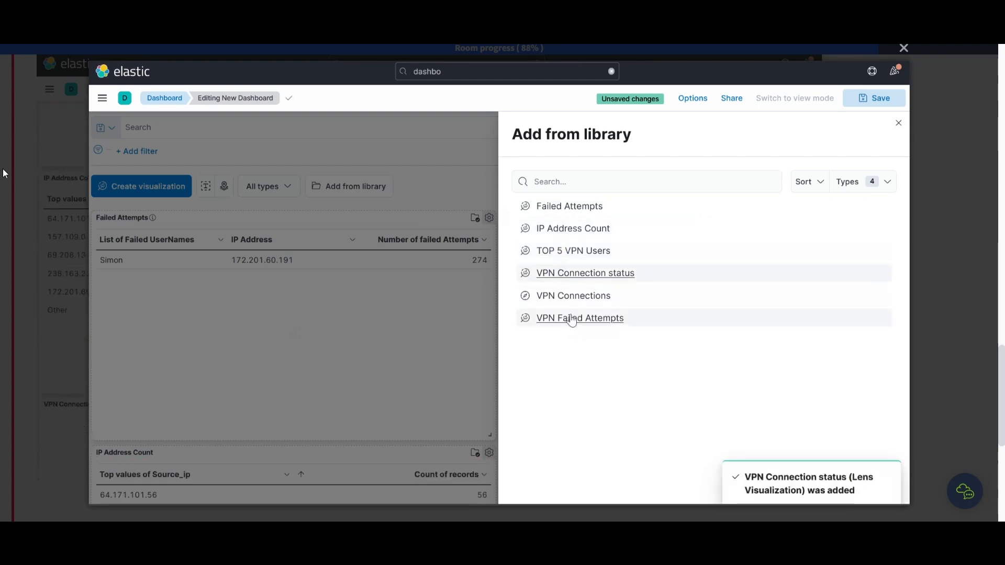
Step: Add the saved visualizations Country with TOP traffic and TOP IP VS TOP COUNTRY to the dashboard and close the library
{"action": "scroll", "coordinate": [729, 255], "scroll_direction": "down", "scroll_amount": 5}
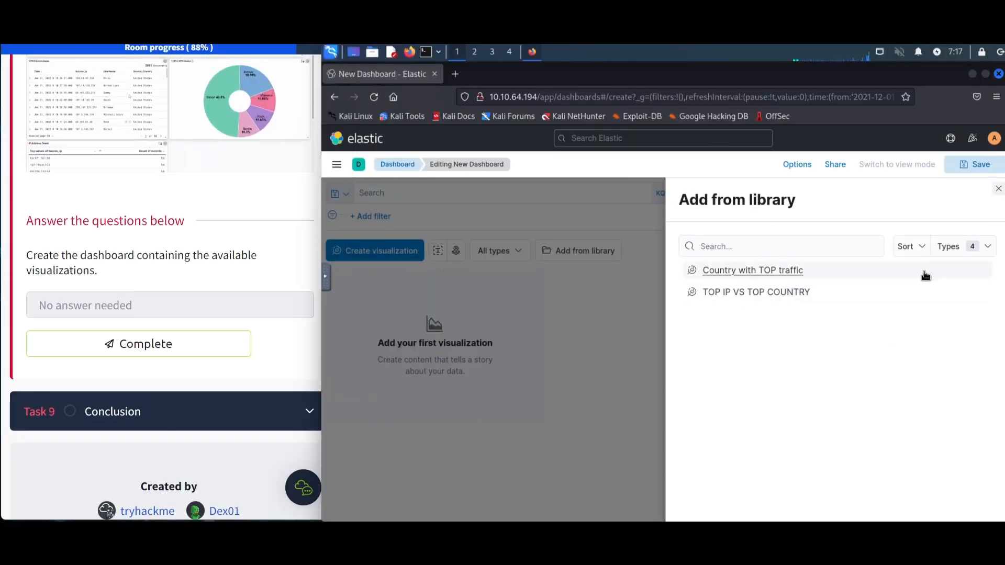
{"action": "left_click", "coordinate": [918, 273]}
{"action": "left_click", "coordinate": [880, 296]}
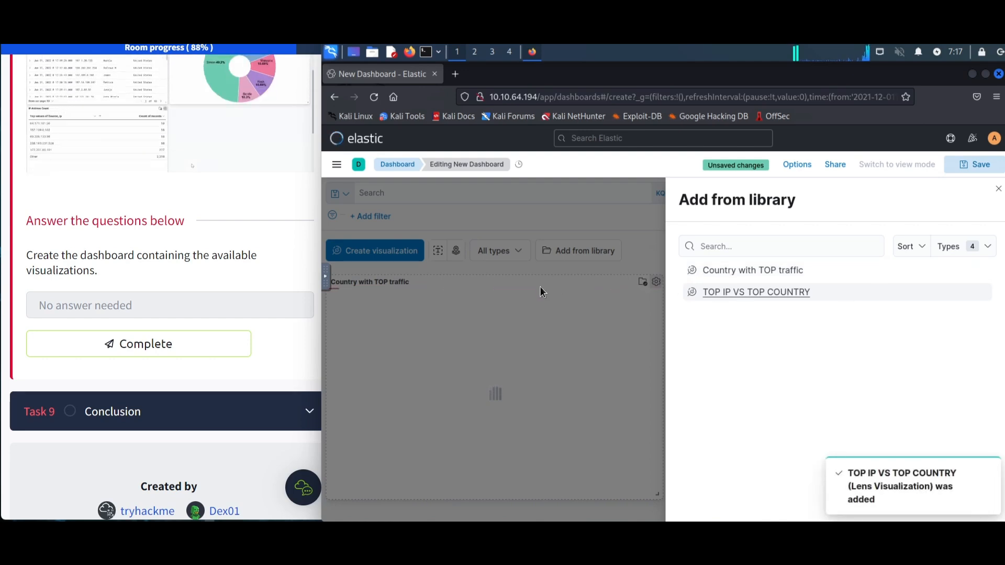
{"action": "left_click", "coordinate": [540, 289]}
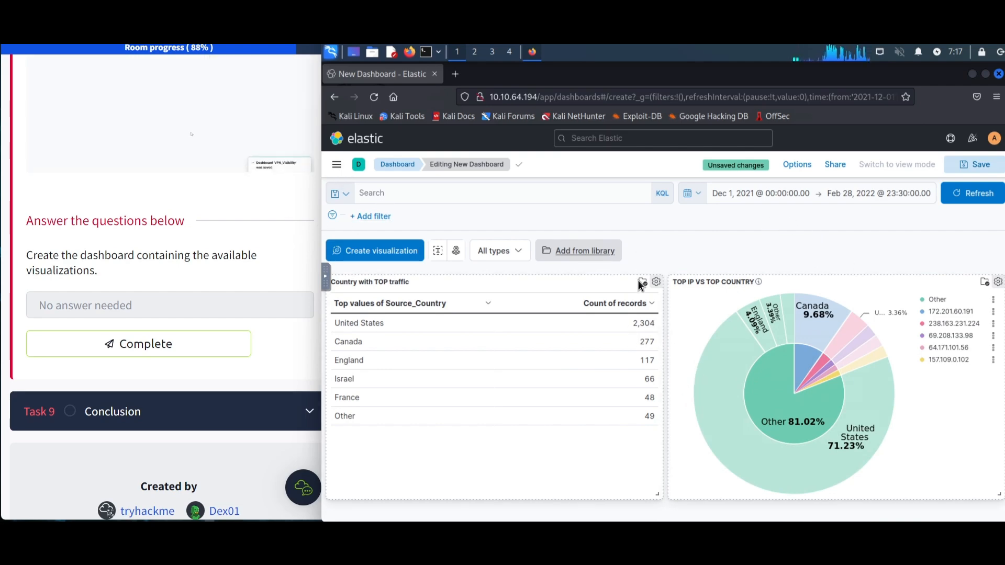
Step: Mark the Task 8 question about creating the dashboard with the available visualizations as complete
{"action": "left_click", "coordinate": [208, 342]}
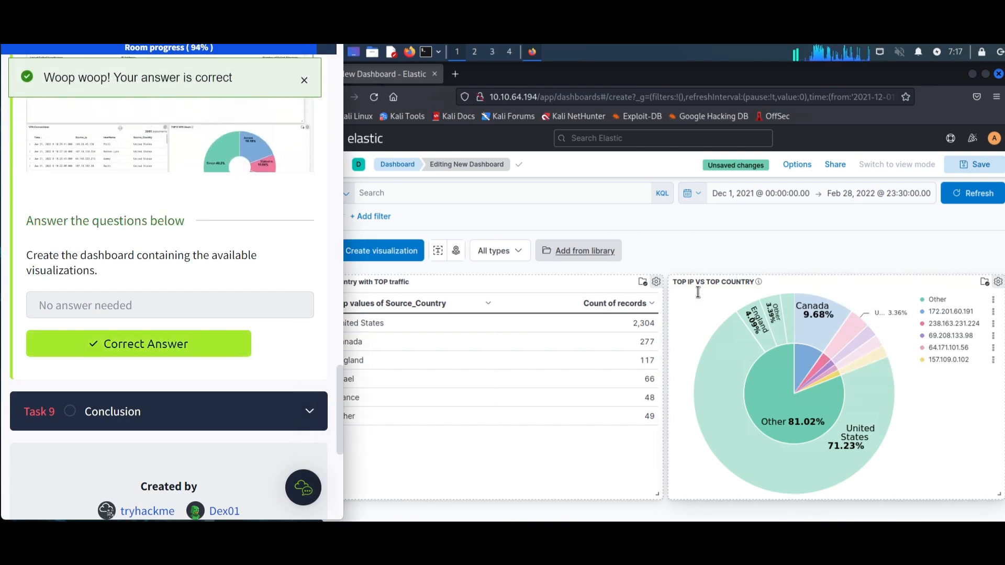
{"action": "left_click", "coordinate": [738, 247]}
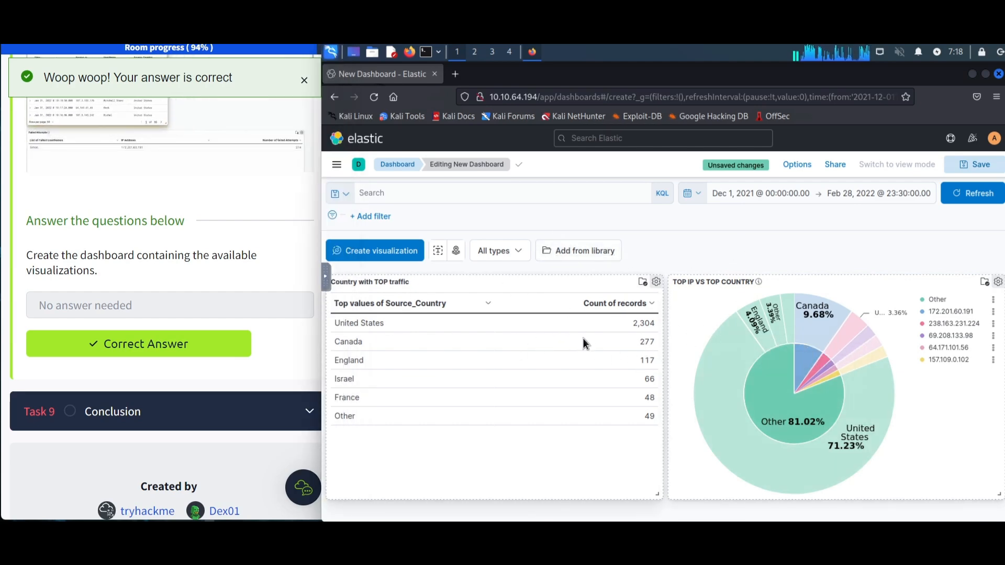
Step: Open Task 9, Conclusion, mark its question as complete and dismiss the room completion popup
{"action": "left_click", "coordinate": [197, 407]}
{"action": "scroll", "coordinate": [204, 303], "scroll_direction": "down", "scroll_amount": 6}
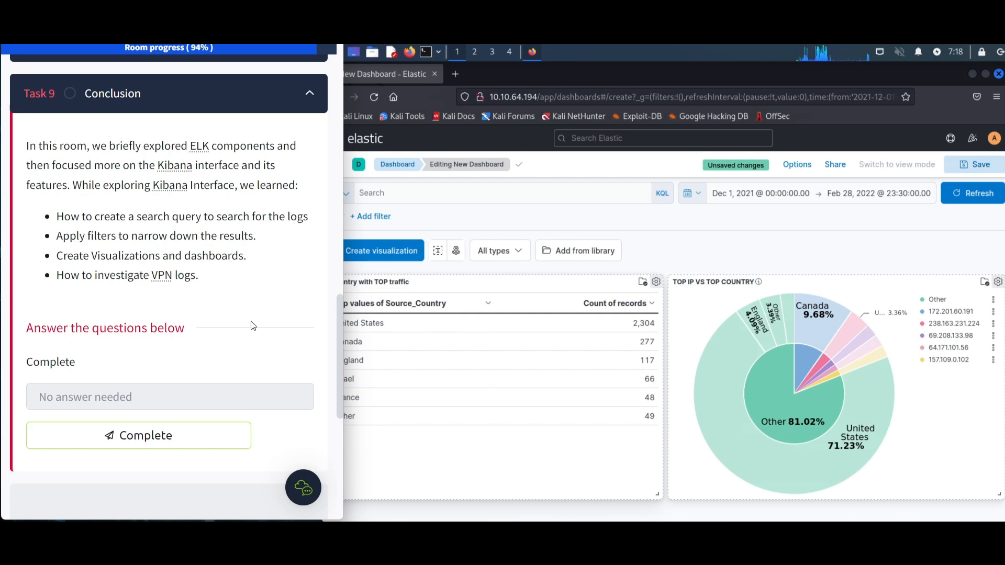
{"action": "left_click", "coordinate": [141, 434]}
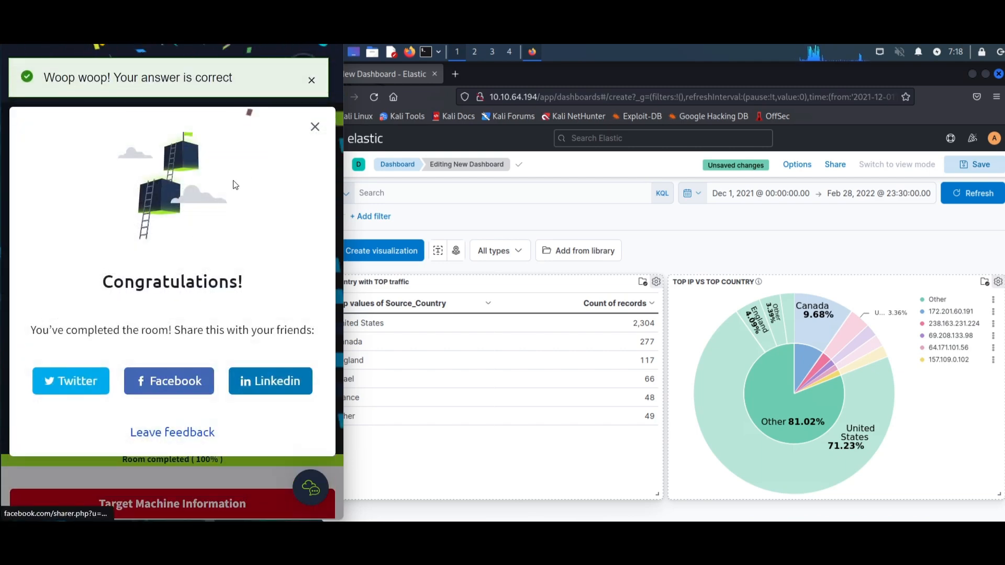
{"action": "left_click", "coordinate": [315, 126]}
{"action": "left_click", "coordinate": [305, 80]}
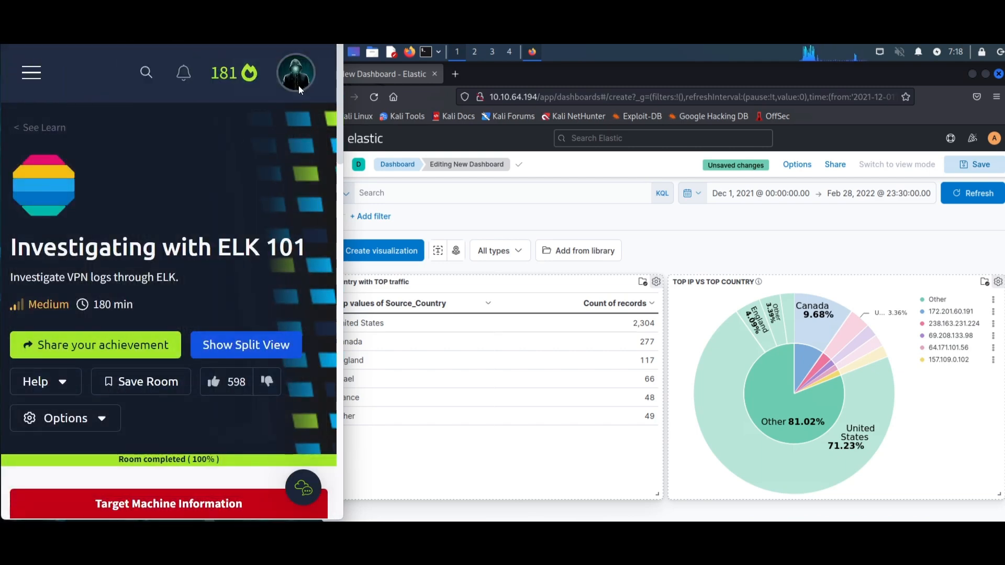
{"action": "left_click_drag", "start_coordinate": [70, 305], "coordinate": [18, 306]}
{"action": "left_click_drag", "start_coordinate": [156, 305], "coordinate": [59, 307]}
{"action": "left_click", "coordinate": [188, 260]}
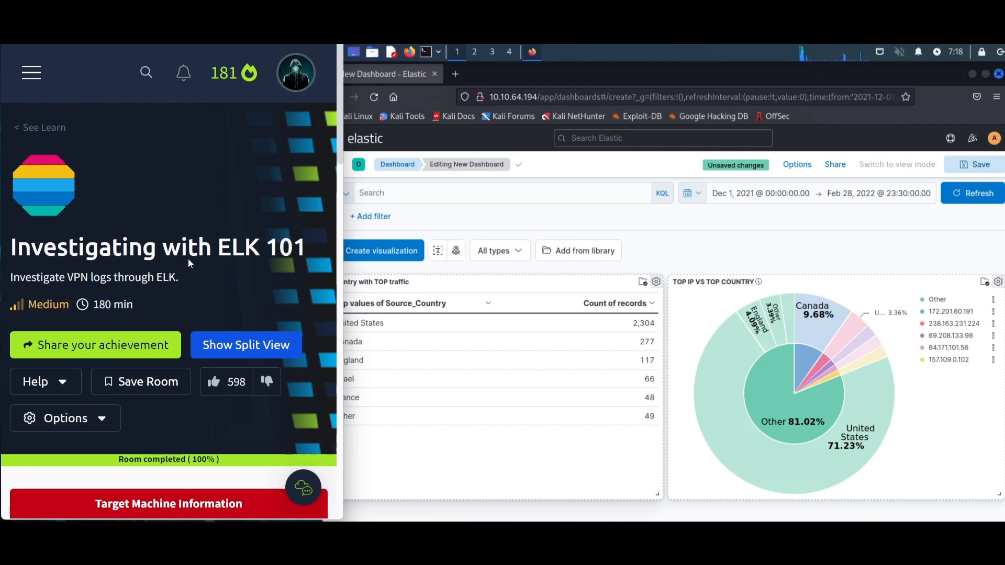
{"action": "left_click", "coordinate": [27, 69]}
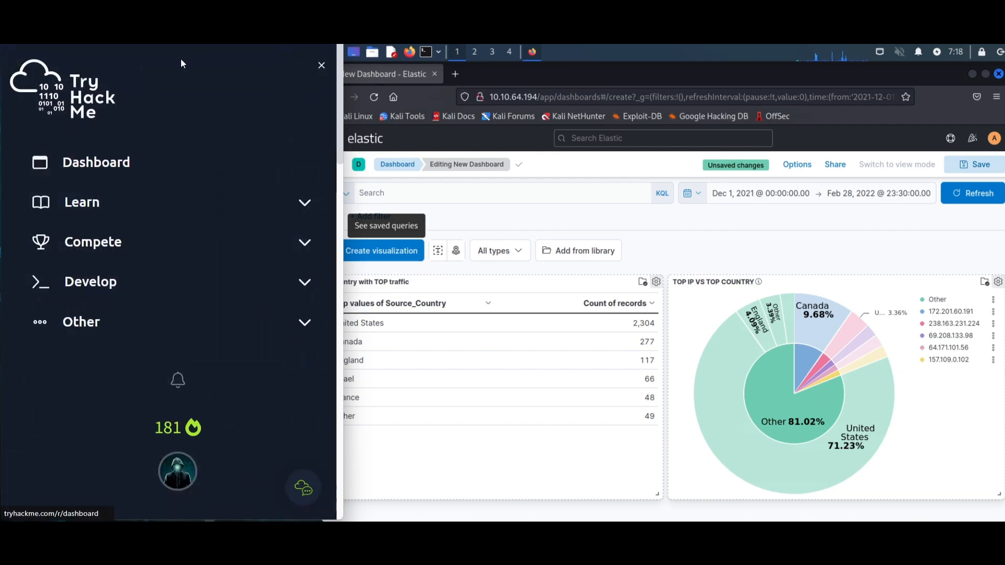
{"action": "left_click", "coordinate": [321, 66]}
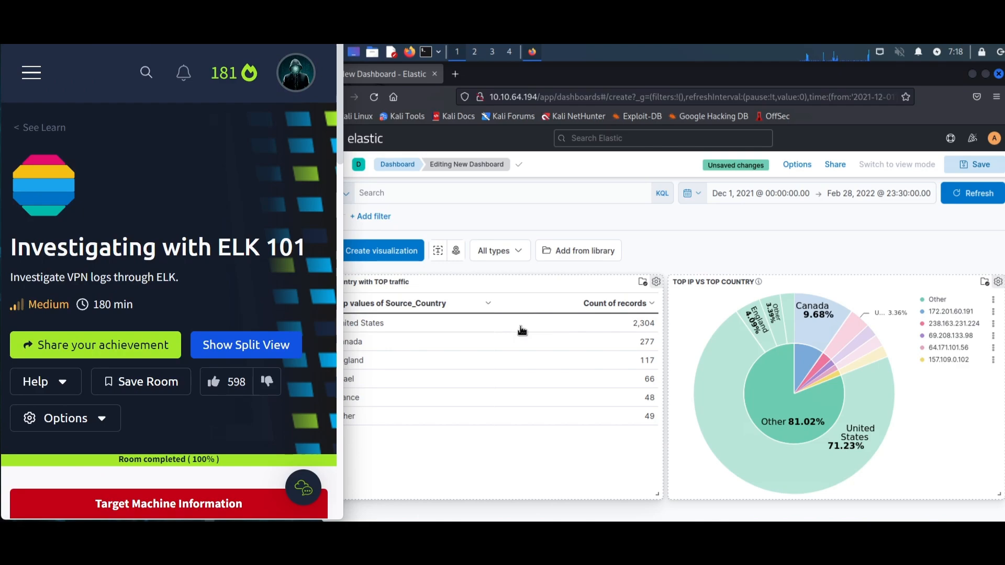
{"action": "left_click", "coordinate": [642, 550]}
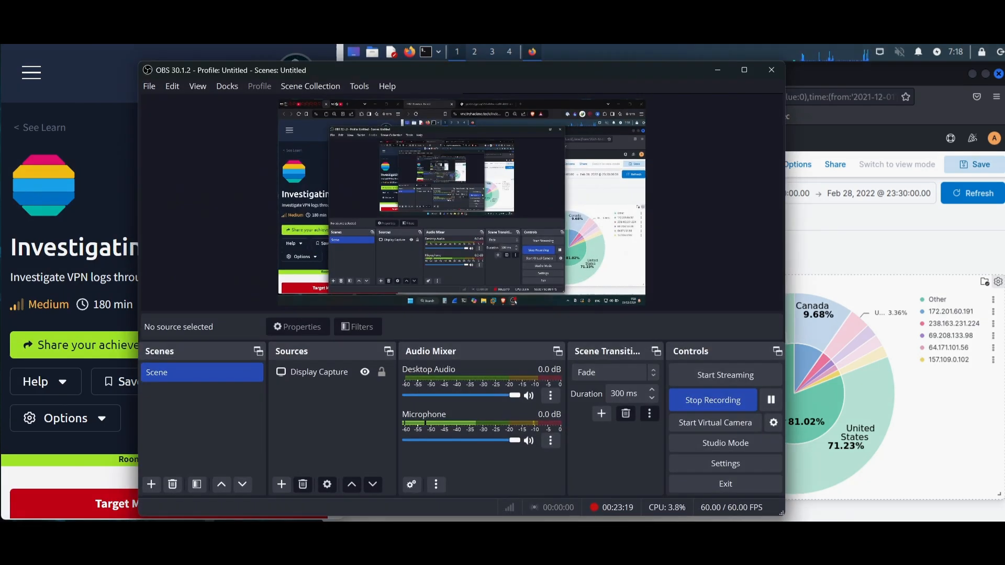